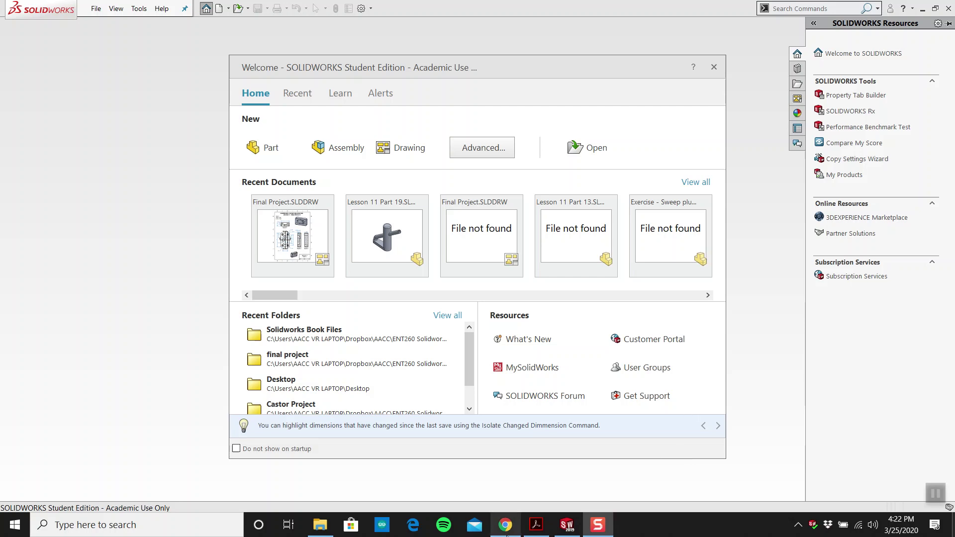
Step: Review the Part 3 PDF drawing by scrolling through it
click(535, 524)
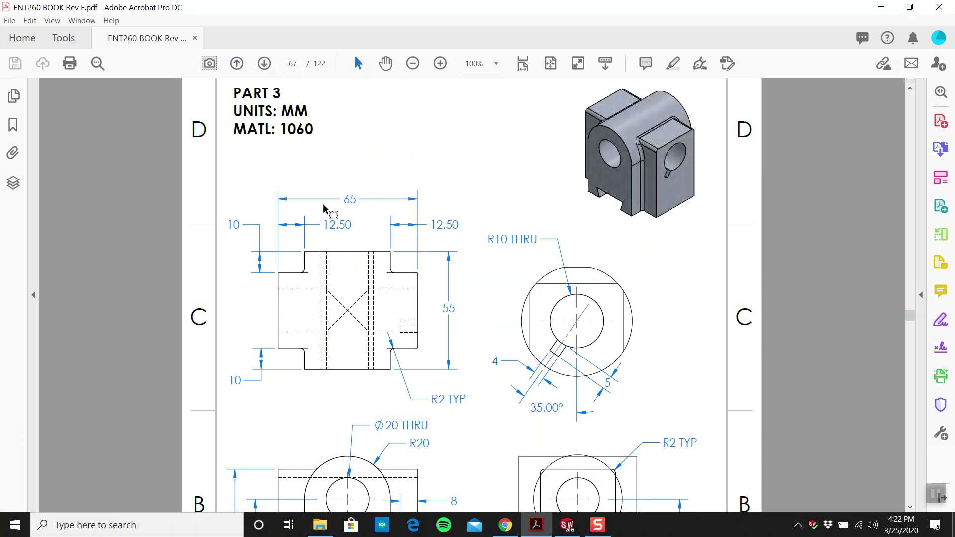
ctrl+scroll(323, 204, down, 1)
scroll(323, 204, down, 3)
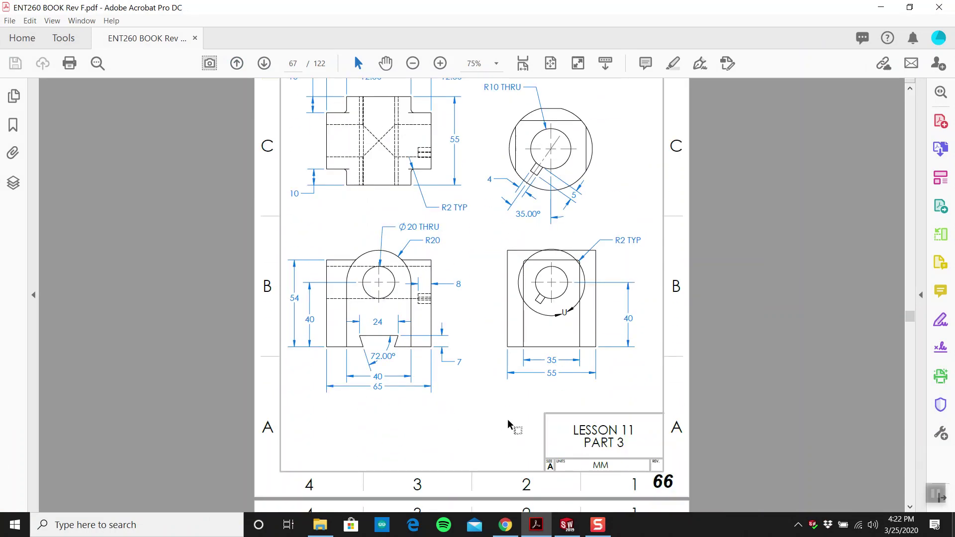
scroll(422, 358, up, 3)
ctrl+scroll(423, 355, down, 1)
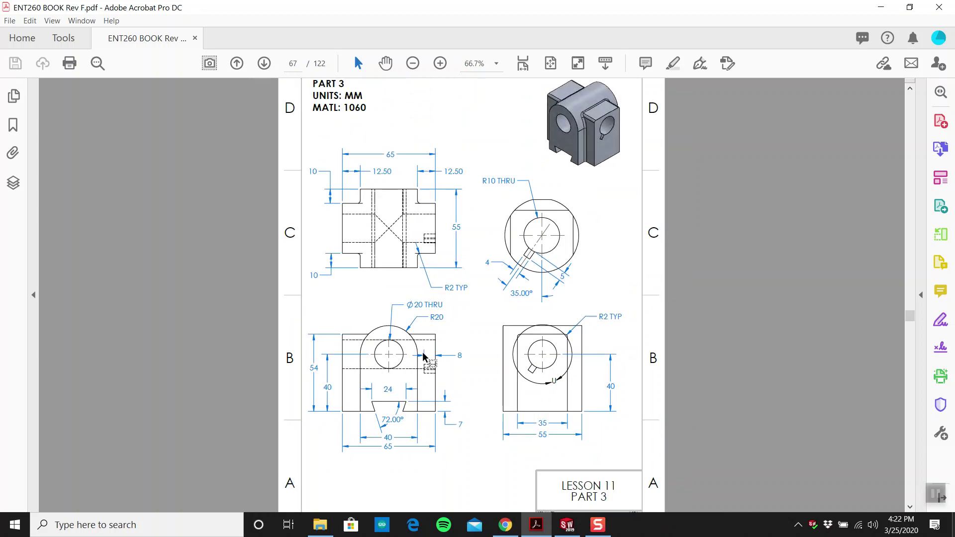
scroll(437, 321, up, 1)
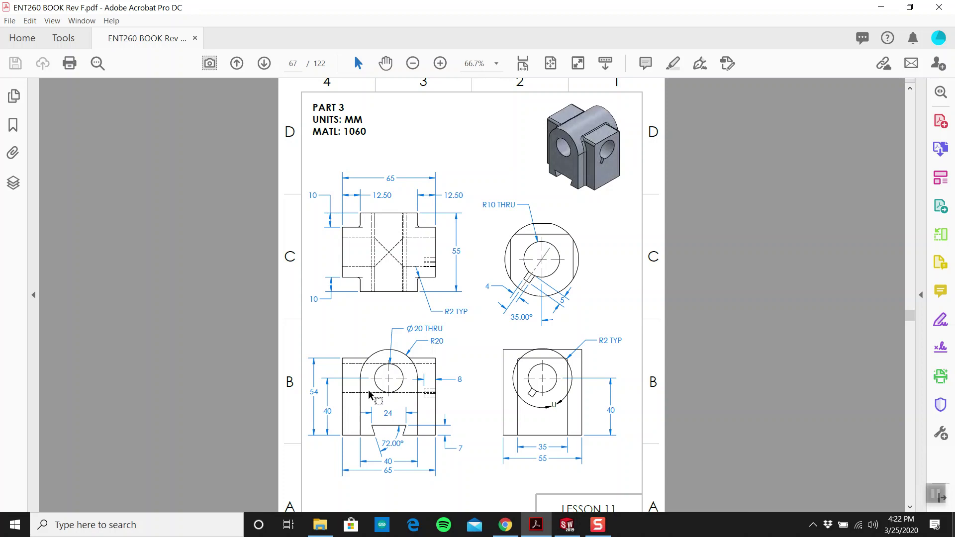
Step: Create a new part document, Part1, from the part template
click(568, 525)
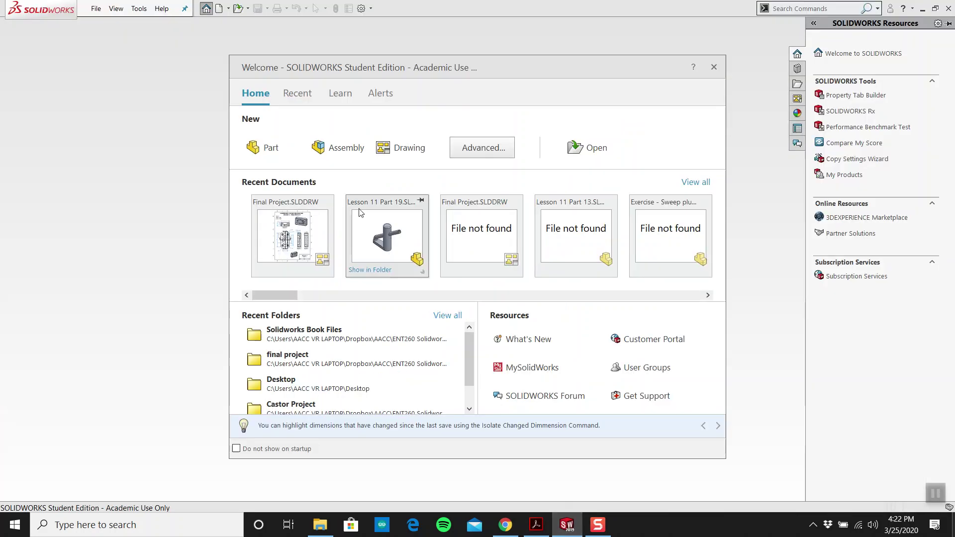
click(254, 150)
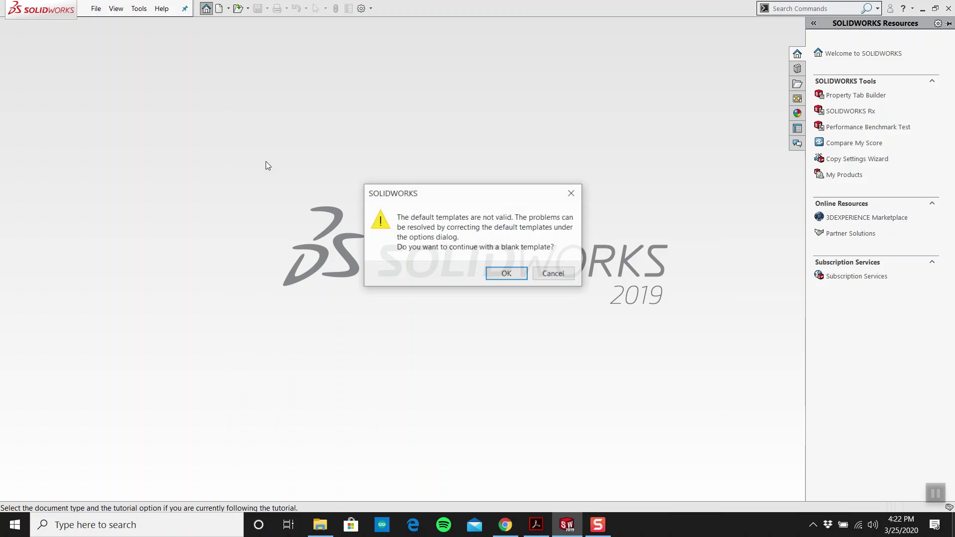
click(566, 272)
key(Return)
click(96, 9)
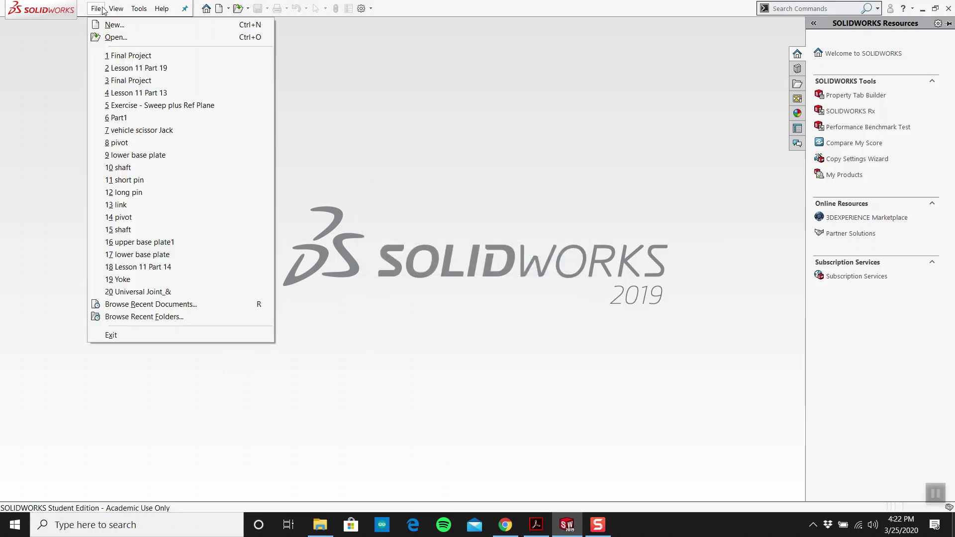
click(113, 25)
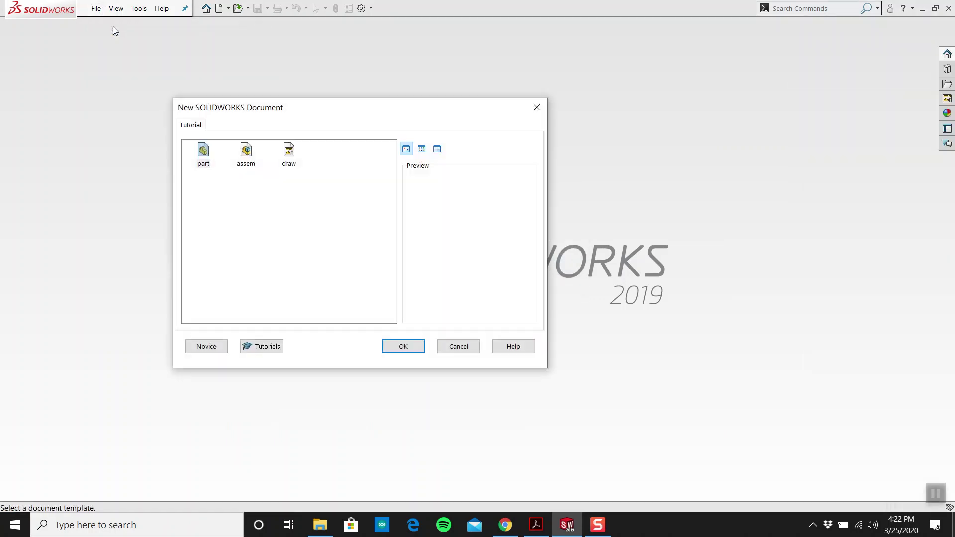
click(203, 152)
double_click(204, 152)
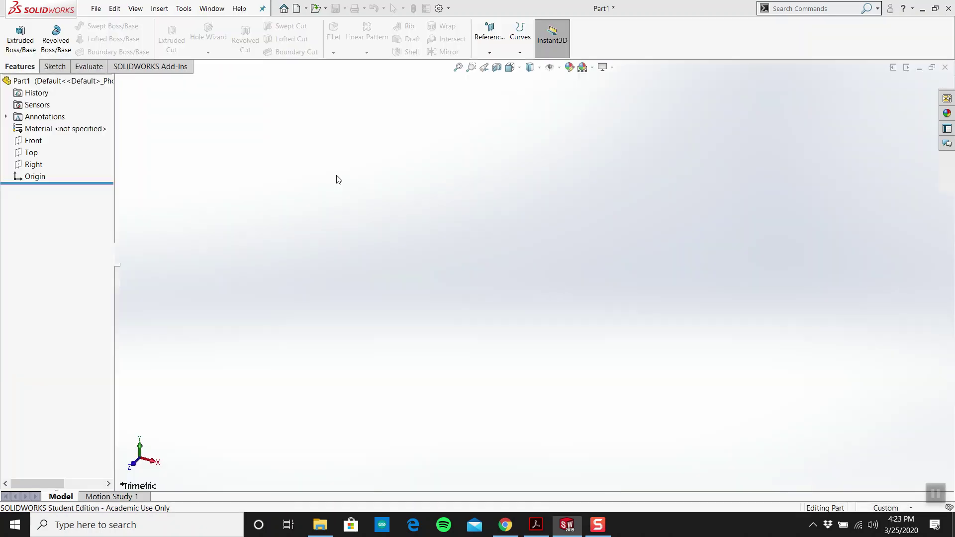
Step: Start a sketch on the Front plane and set the unit system to MMGS
click(55, 67)
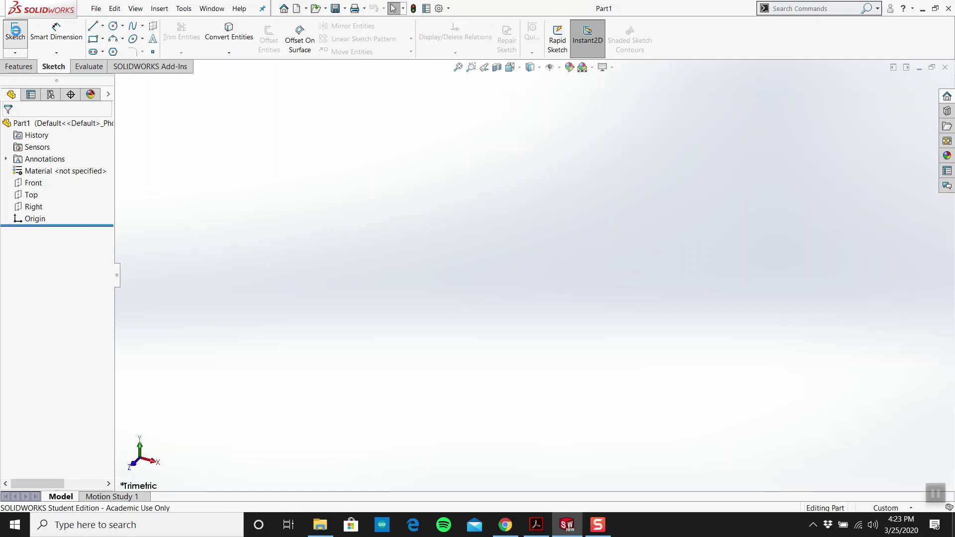
click(15, 33)
click(461, 162)
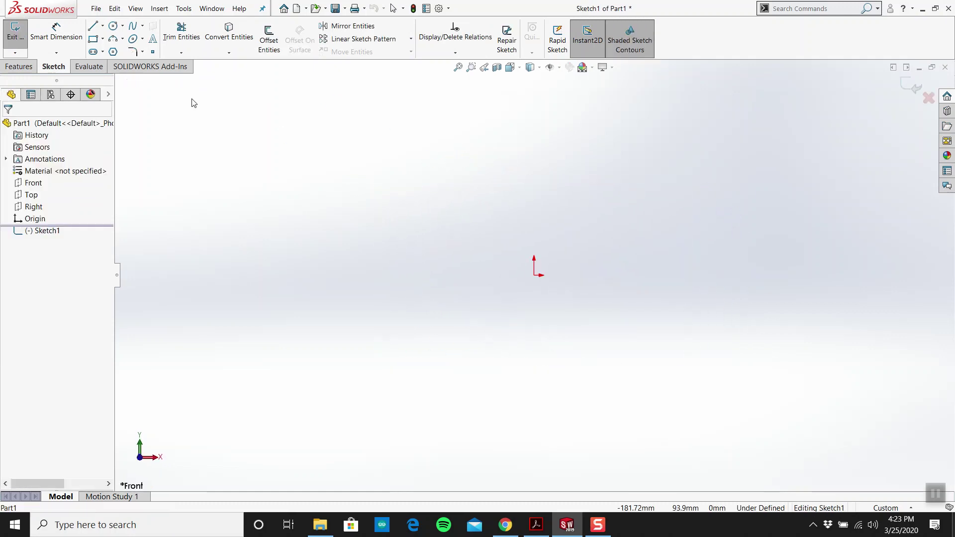
click(890, 508)
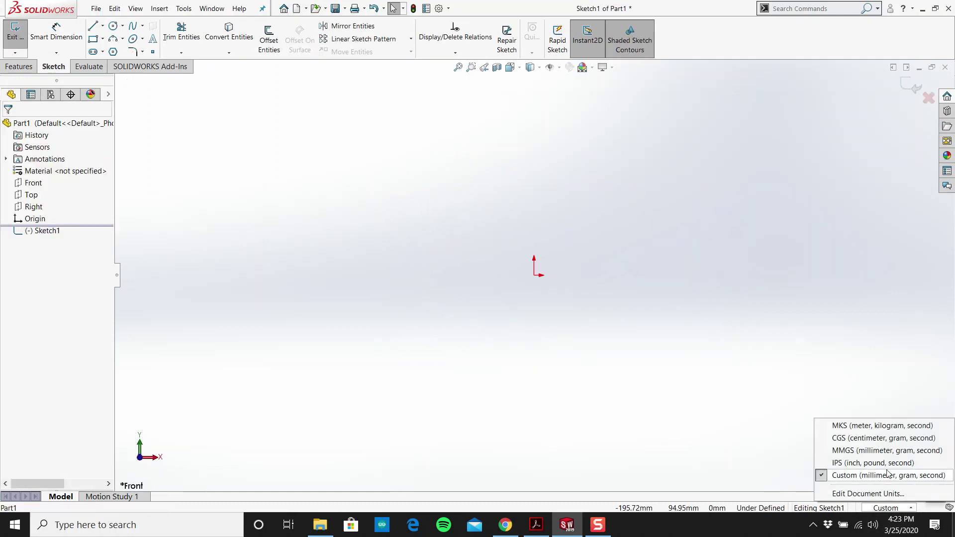
click(890, 453)
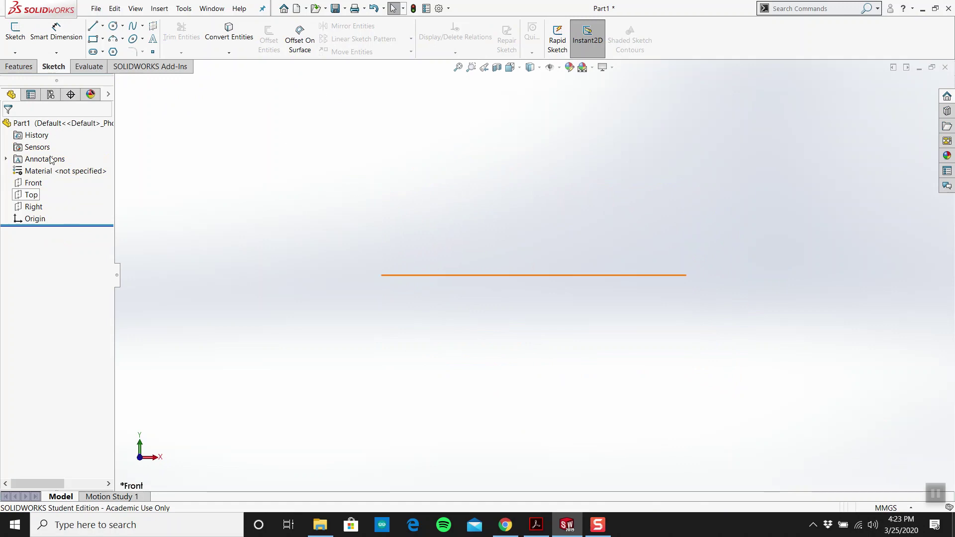
Step: Draw a circle centred on the origin in a Front-plane sketch
click(15, 32)
click(452, 195)
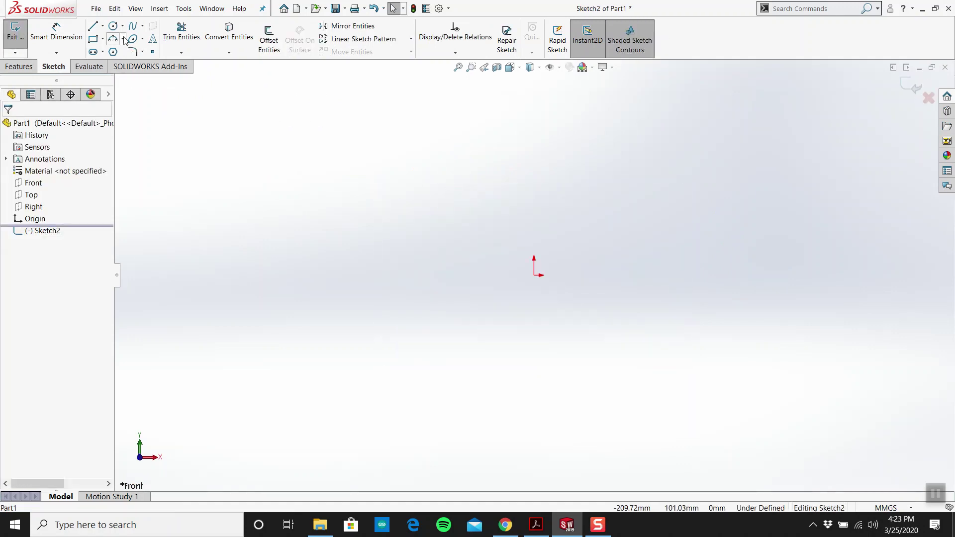
click(114, 26)
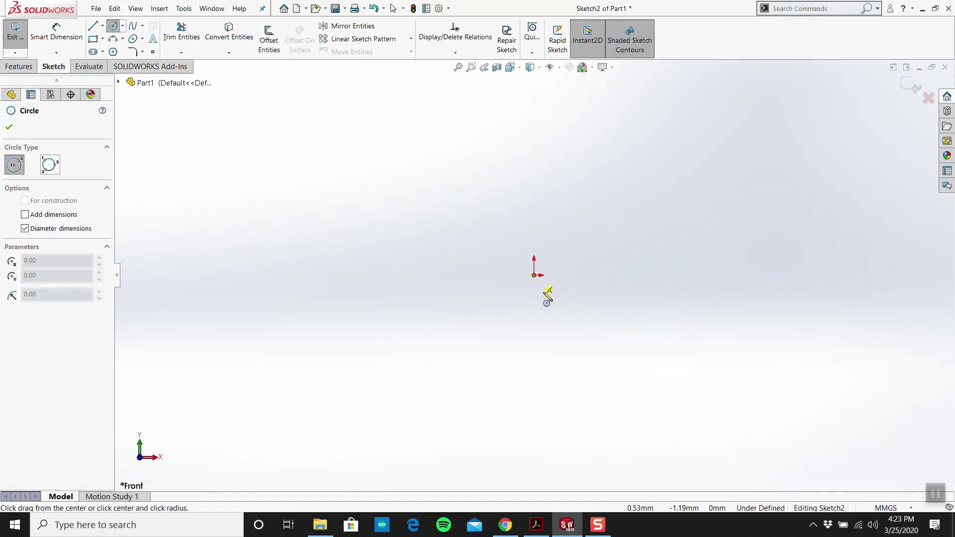
click(534, 275)
click(540, 337)
key(Escape)
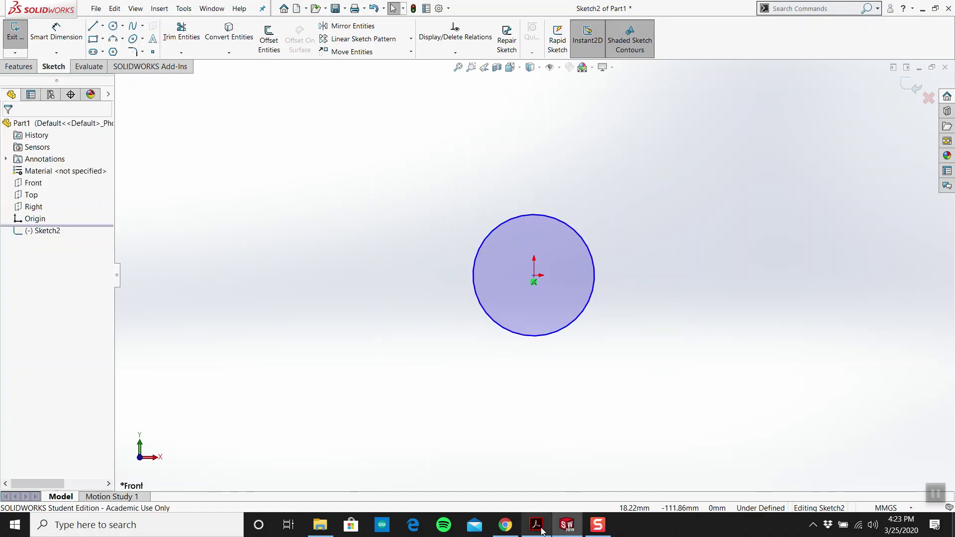
Step: Check the reference drawing, then dimension the circle's diameter to 40 mm
click(536, 525)
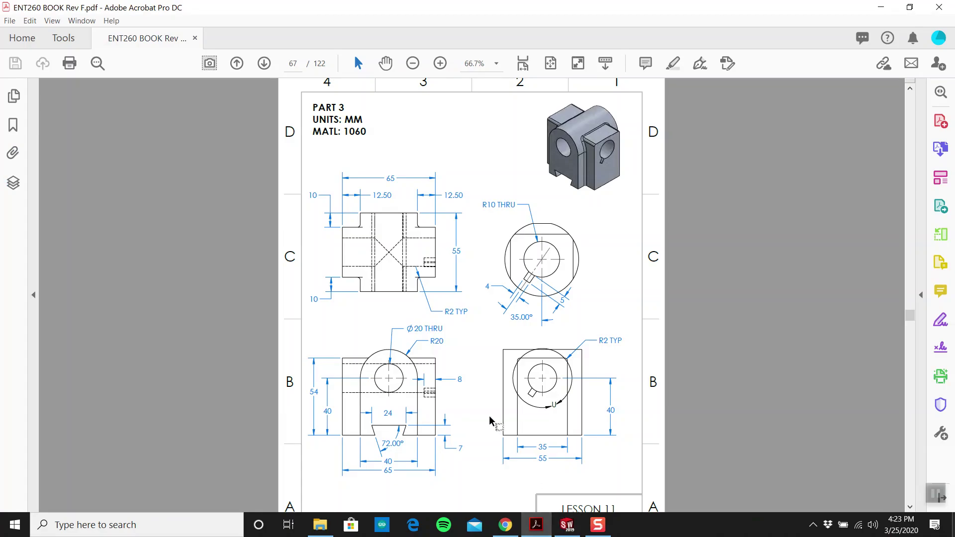
click(566, 525)
right_drag(392, 330, 389, 288)
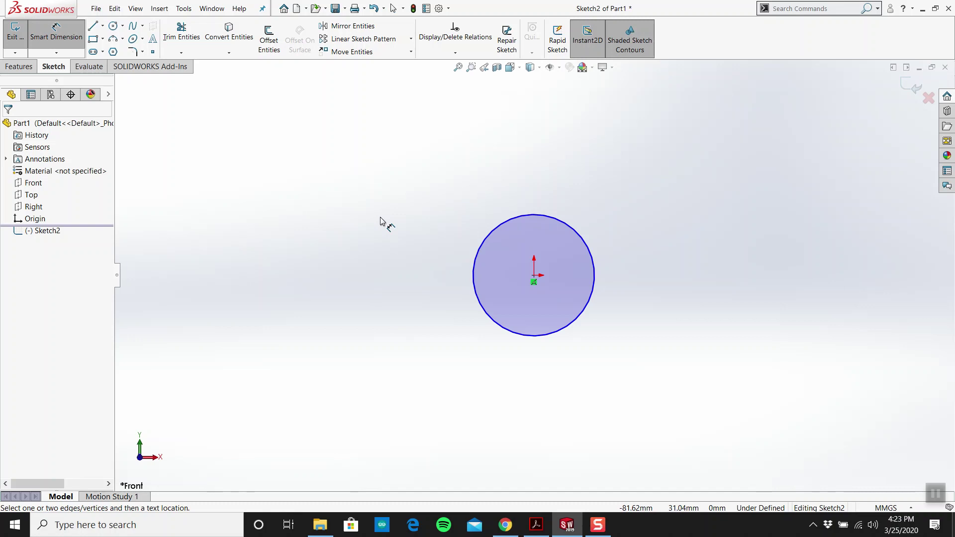
click(492, 233)
click(404, 197)
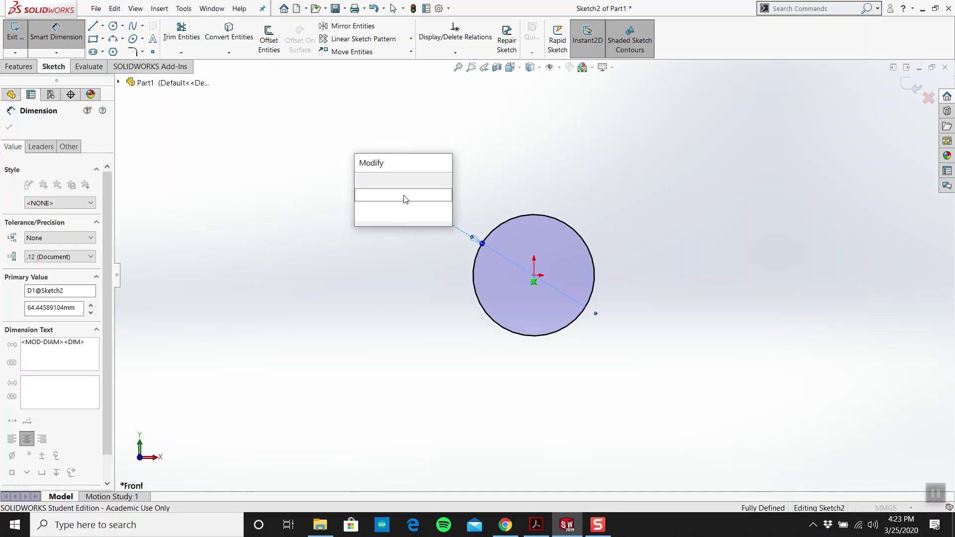
text(40)
key(Return)
key(Escape)
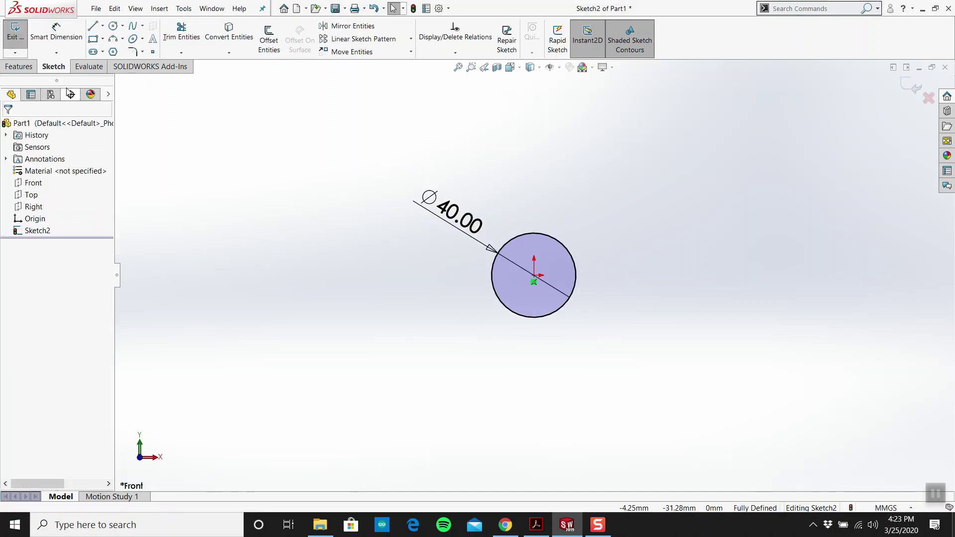
Step: Draw lines down from the circle's left quadrant, across, and back up to its right quadrant
click(92, 26)
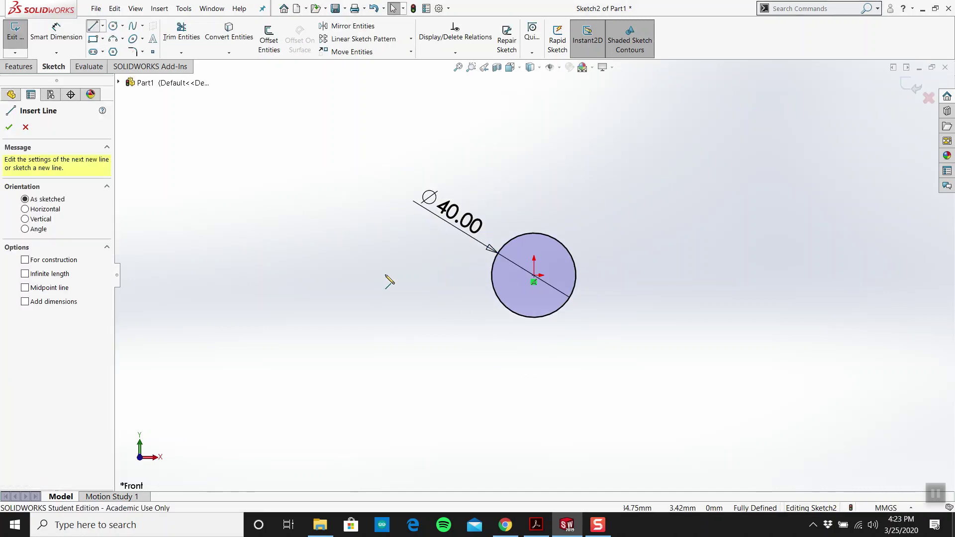
click(491, 275)
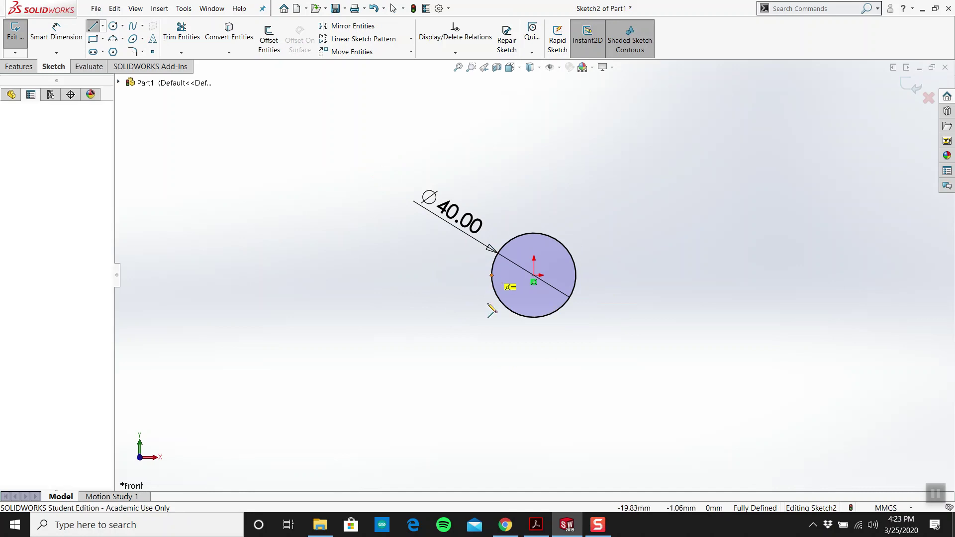
click(492, 358)
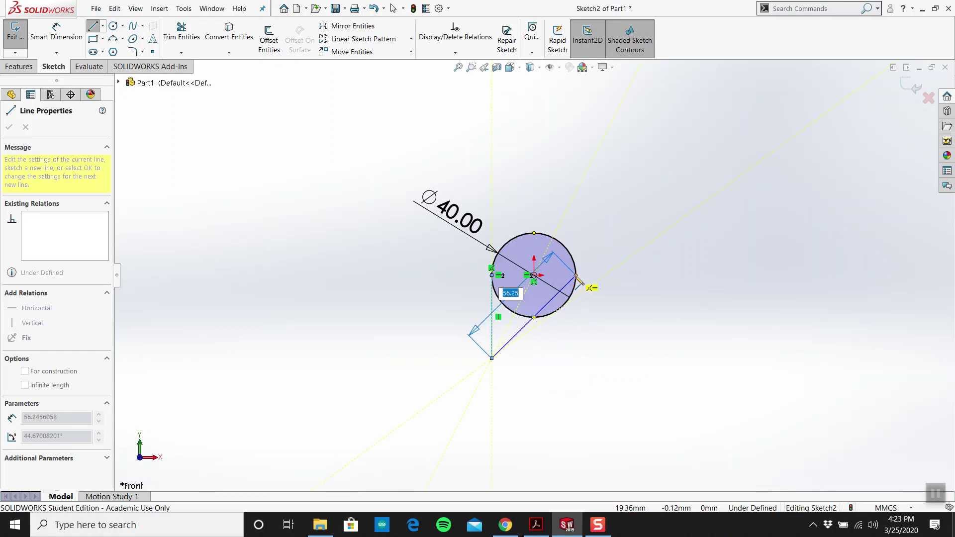
click(575, 358)
click(577, 280)
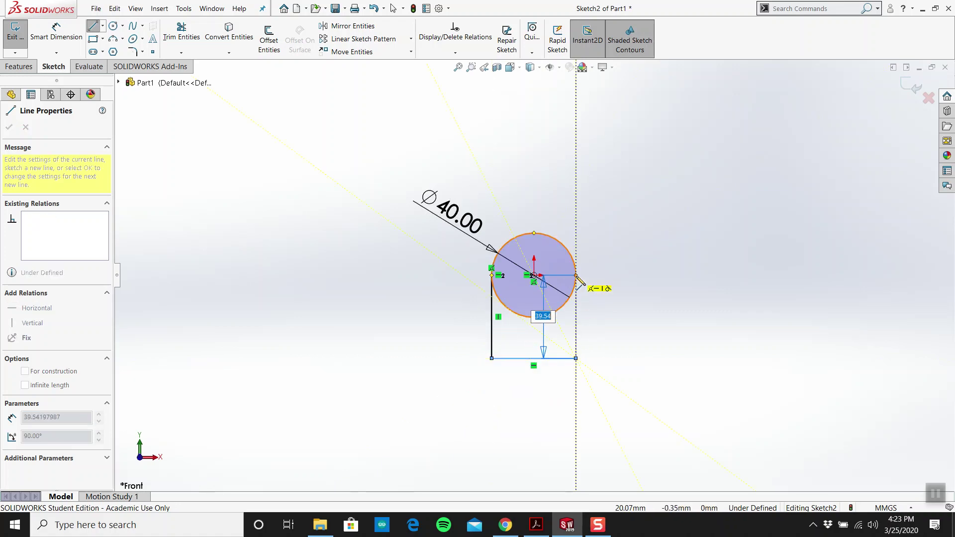
key(Escape)
Step: Trim away the circle's lower arc and compare the sketch with the reference drawing
scroll(536, 340, down, 2)
click(182, 35)
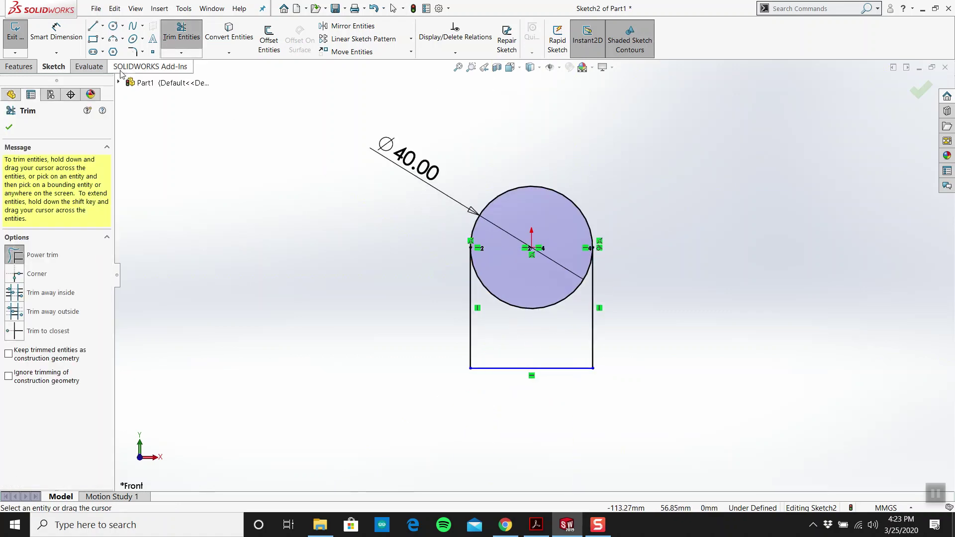
drag(501, 332, 520, 294)
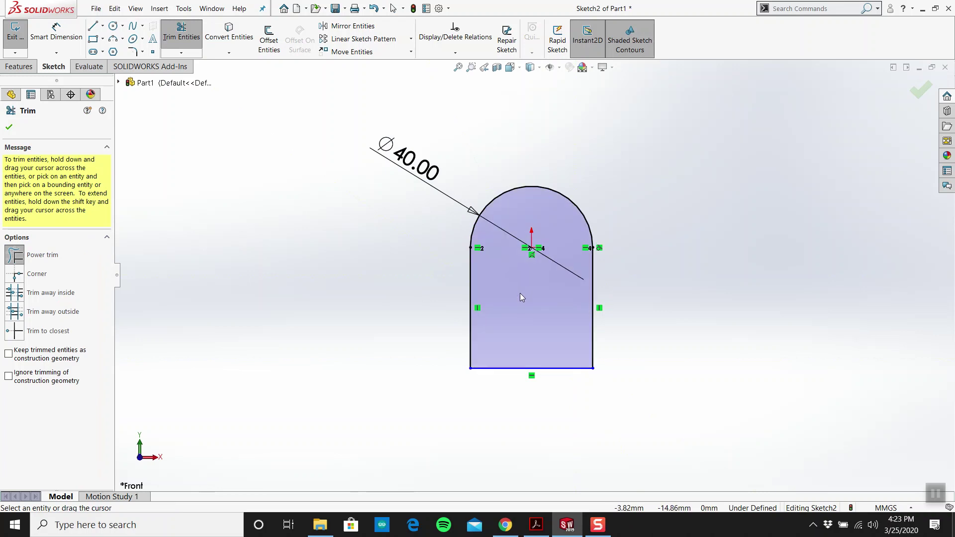
key(Escape)
click(535, 525)
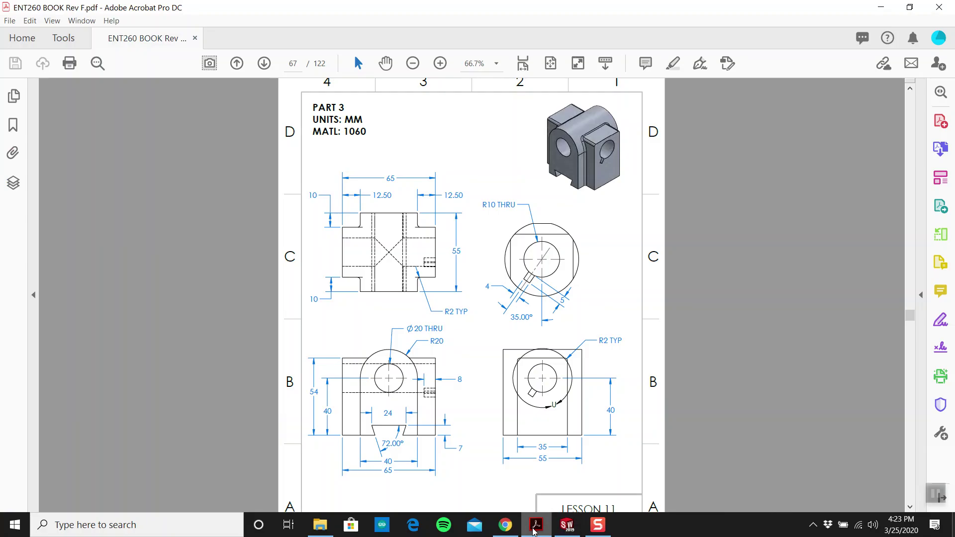
click(535, 525)
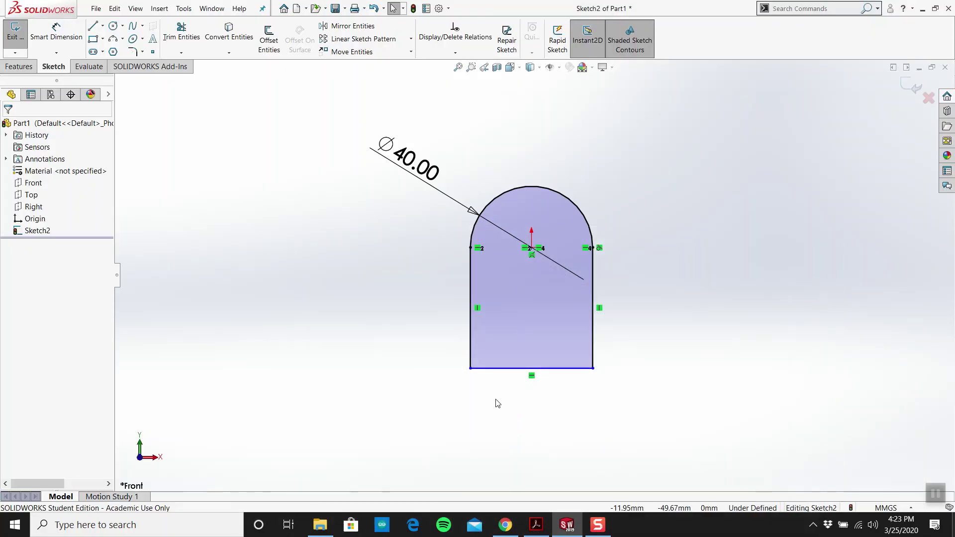
click(535, 525)
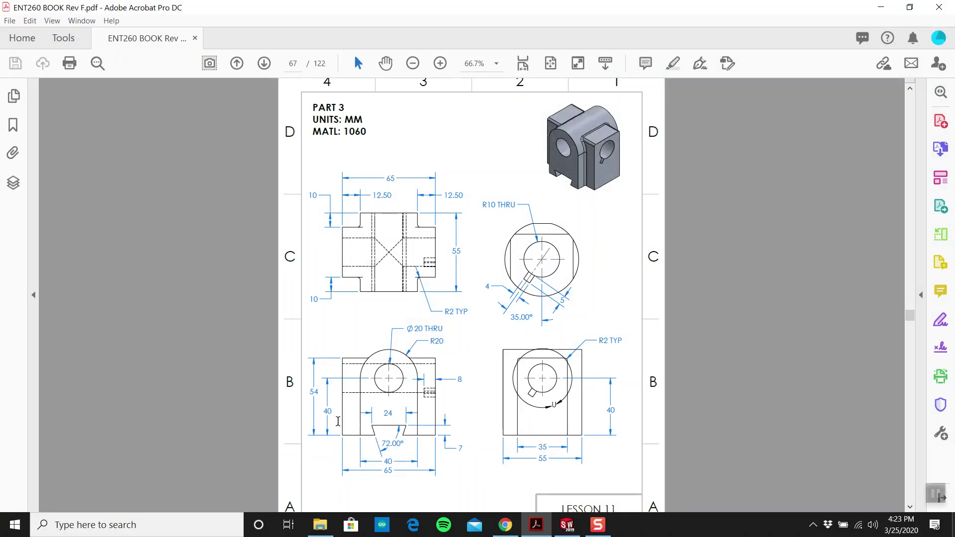
click(543, 521)
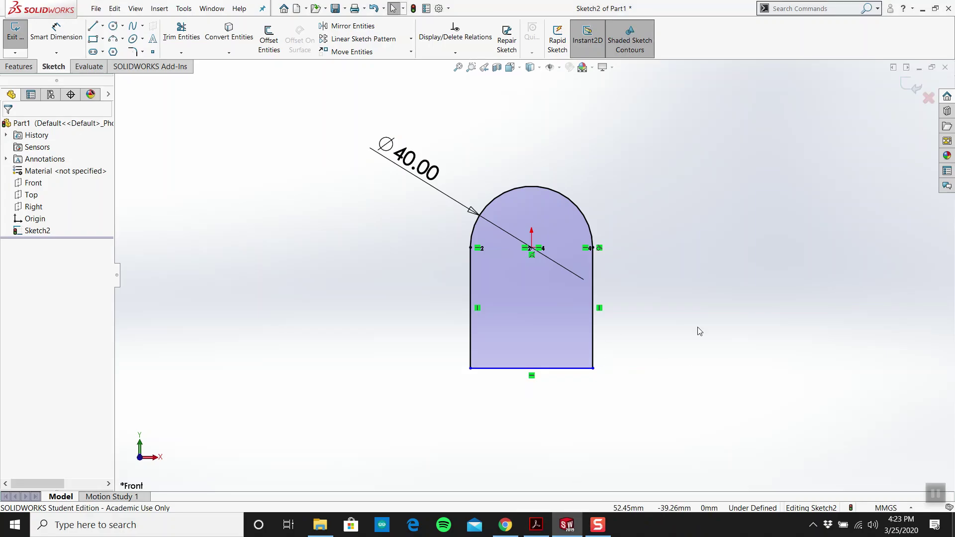
Step: Dimension the right vertical line to a 40 mm height
key(d)
click(594, 285)
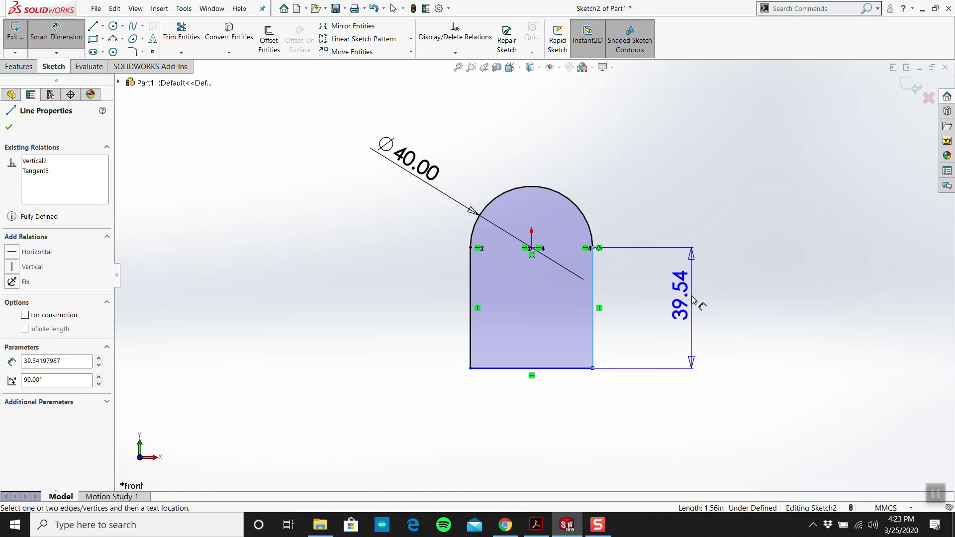
click(692, 305)
text(40)
key(Return)
key(Escape)
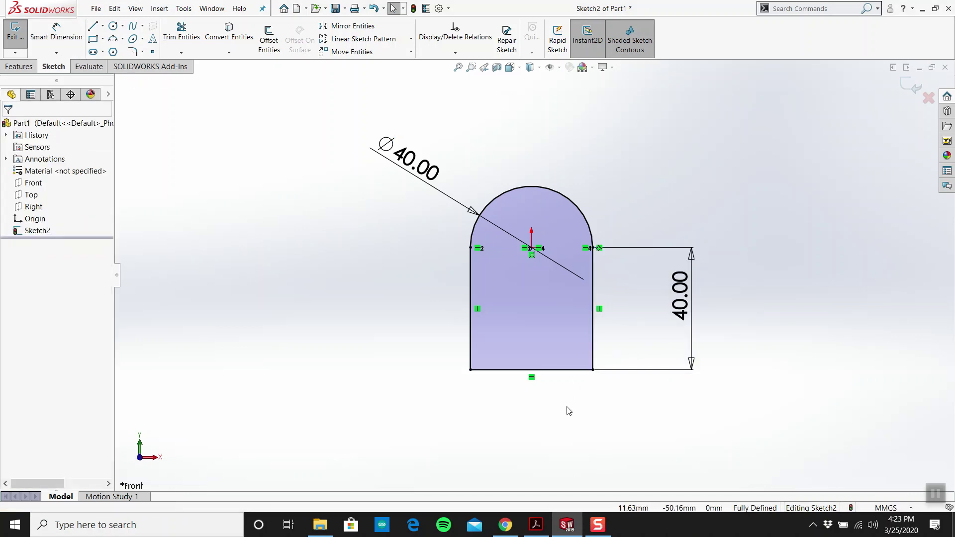
Step: Bring the Part 3 reference drawing back up in Acrobat
click(536, 525)
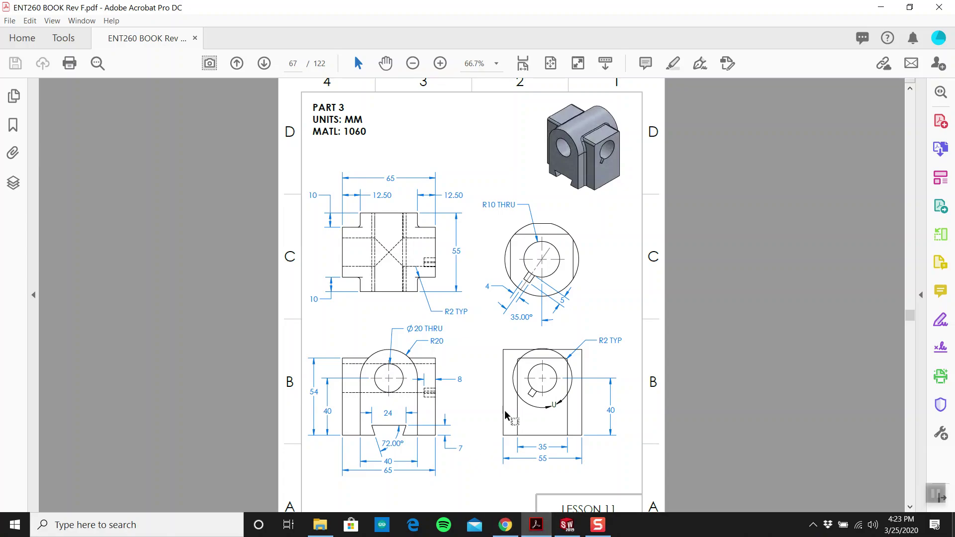
ctrl+scroll(500, 399, up, 1)
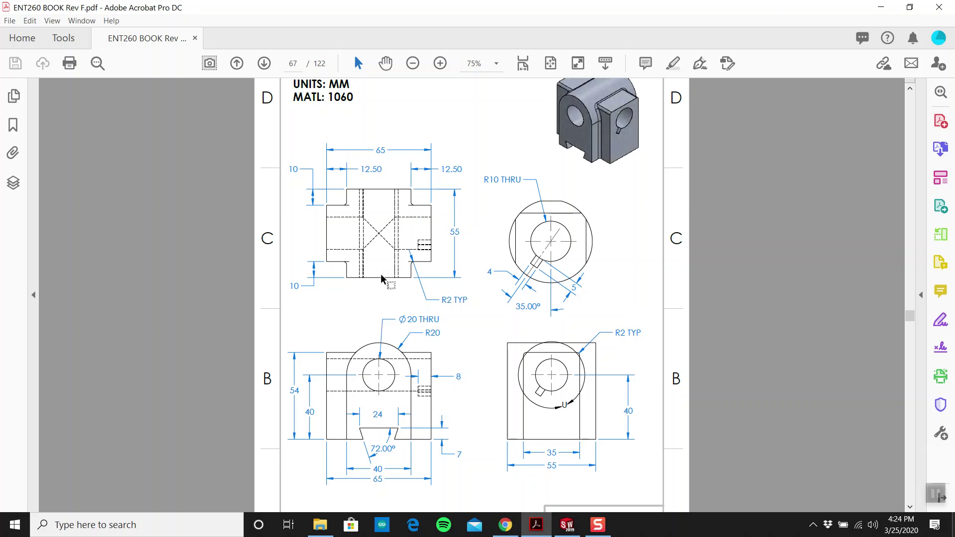
Step: Extrude the arch sketch 55 mm with a Mid Plane end condition as Boss-Extrude1
click(880, 7)
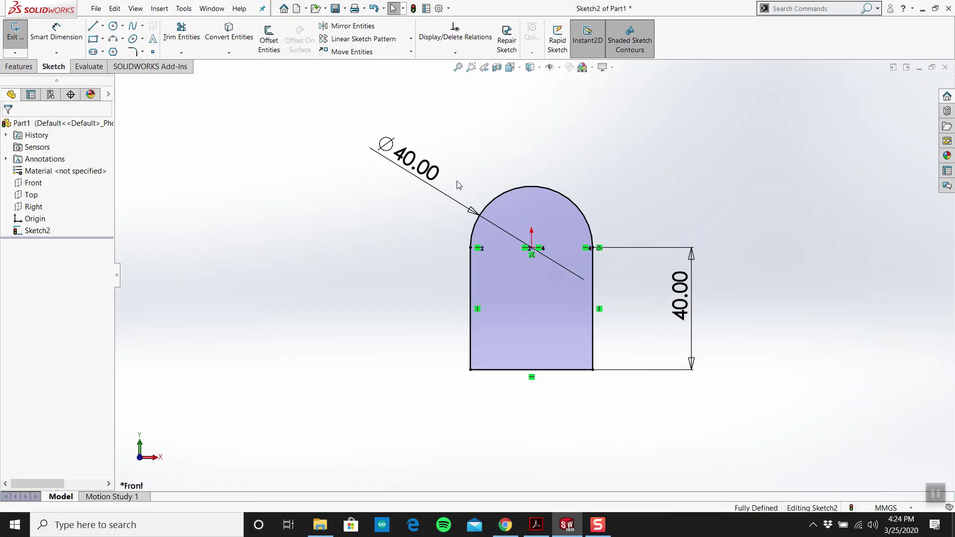
click(20, 47)
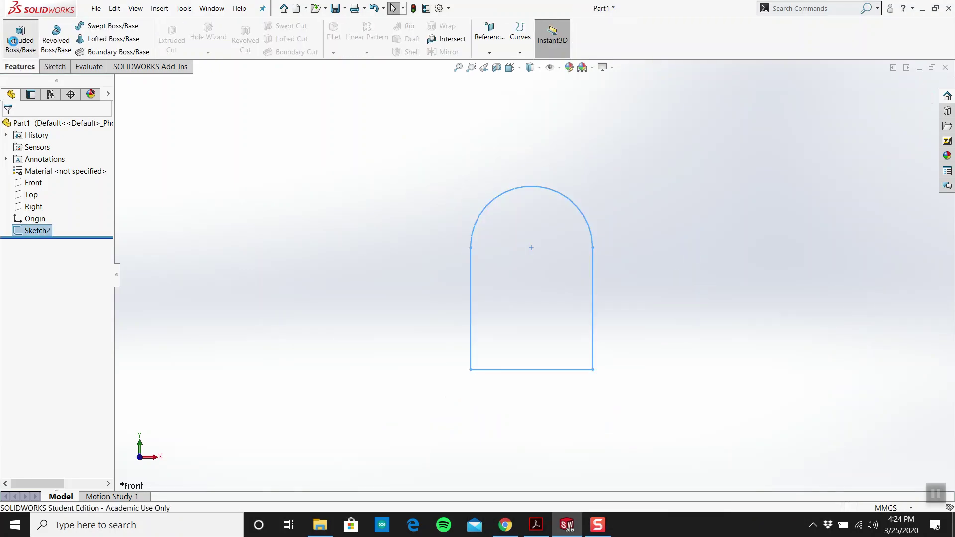
click(14, 44)
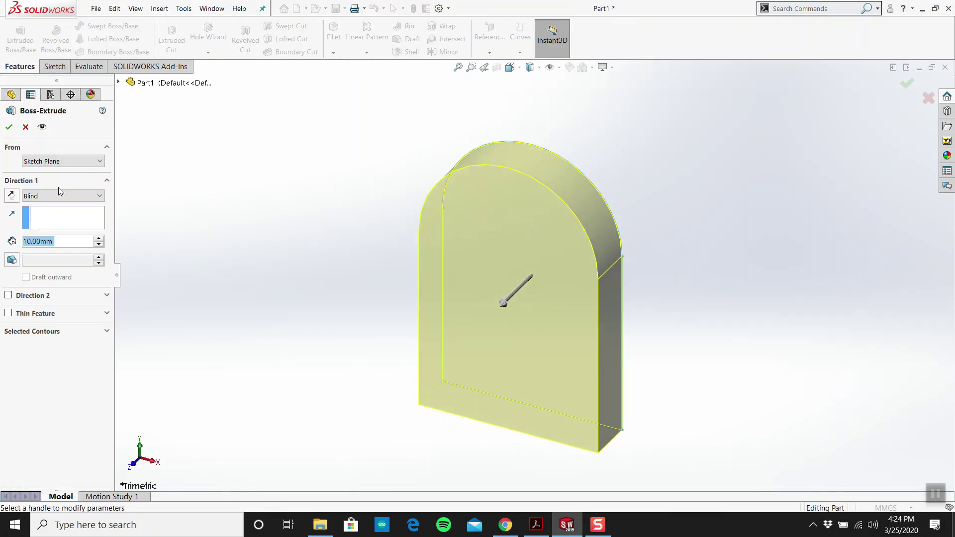
click(60, 195)
click(60, 249)
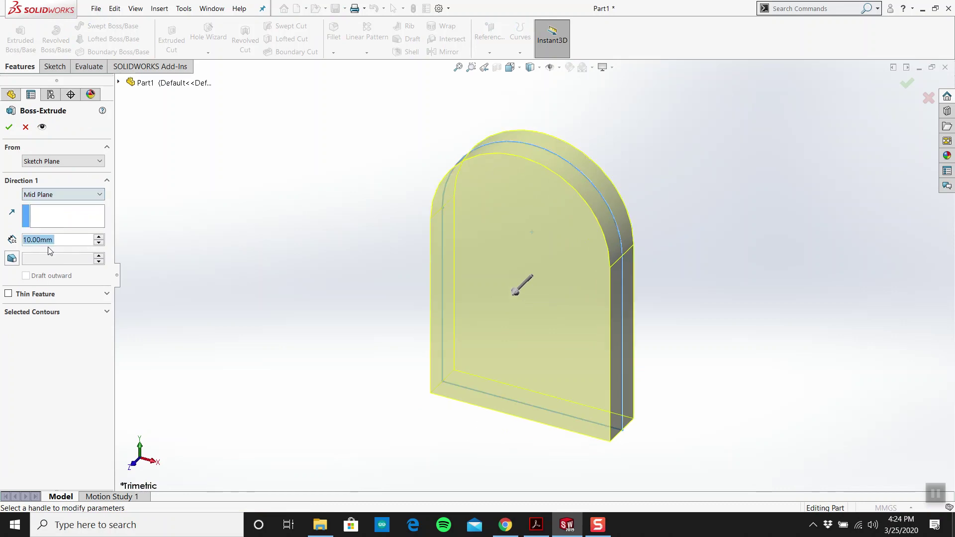
text(55)
key(Return)
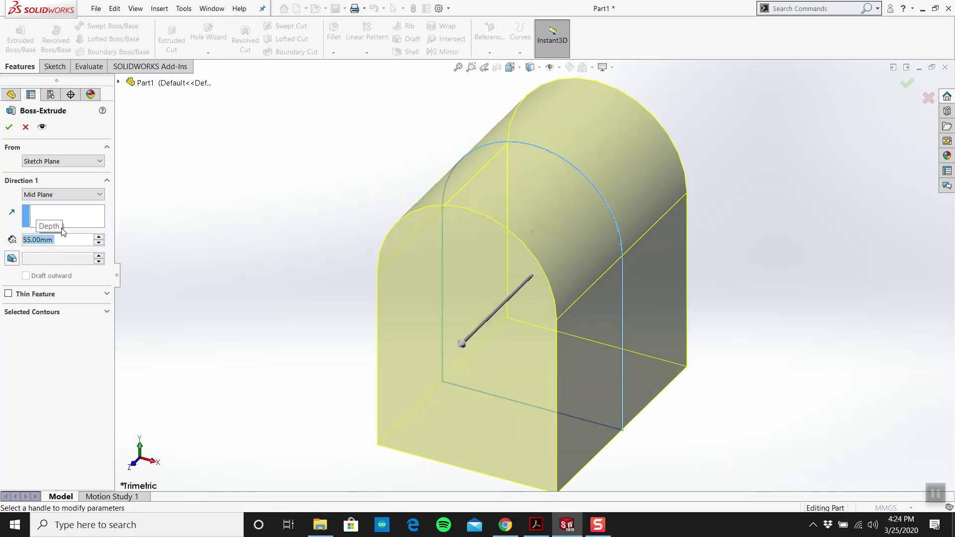
click(9, 126)
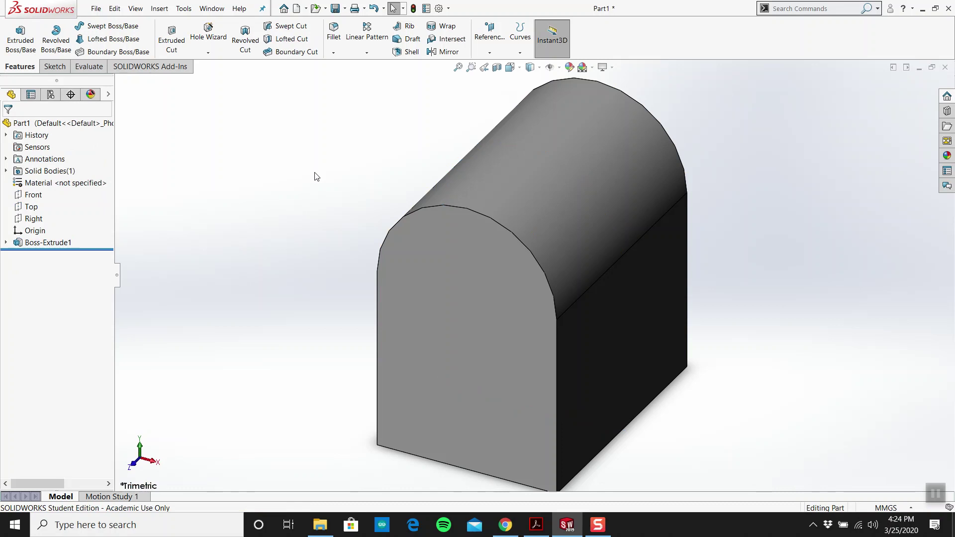
Step: Start Sketch3 on the Right plane and orient the view Normal To it
key(z)
key(z)
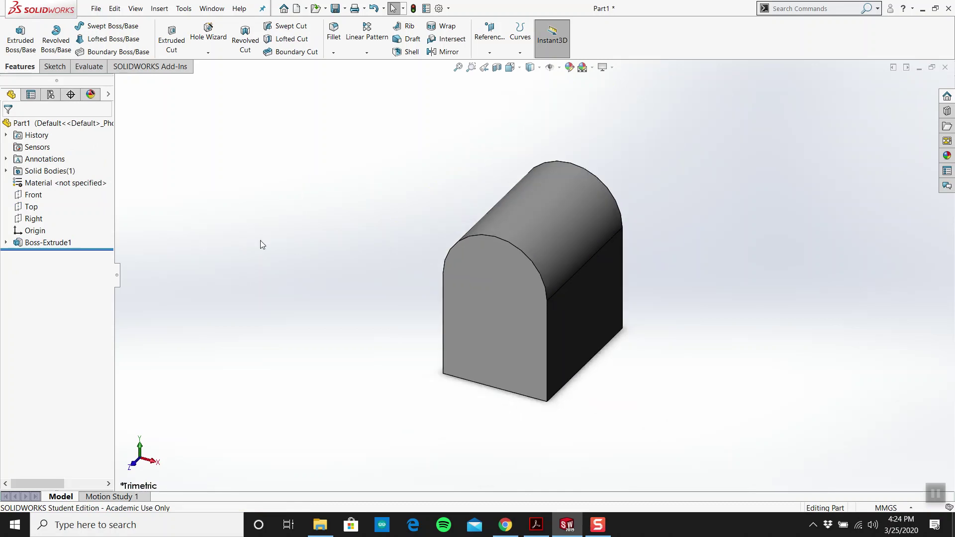
click(33, 218)
middle_drag(257, 266, 256, 228)
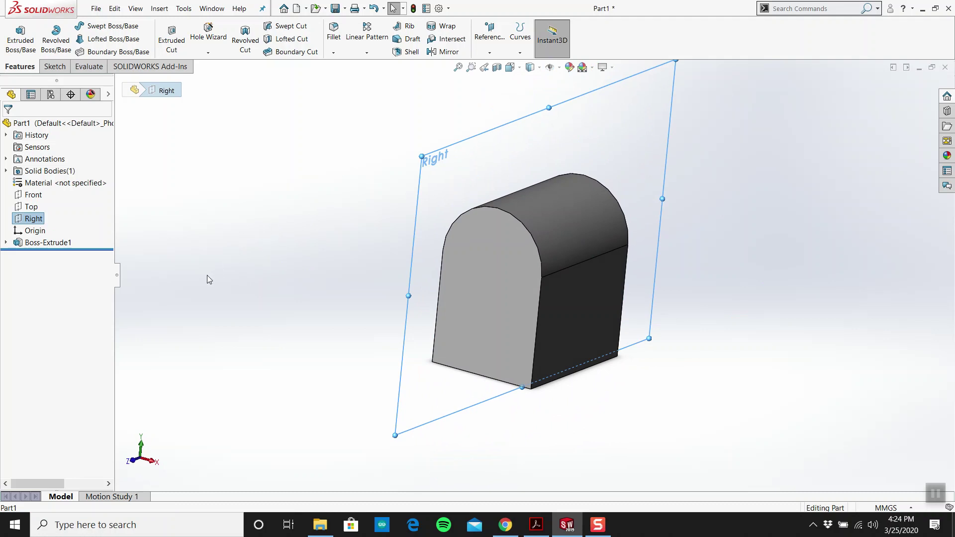
click(54, 66)
click(15, 34)
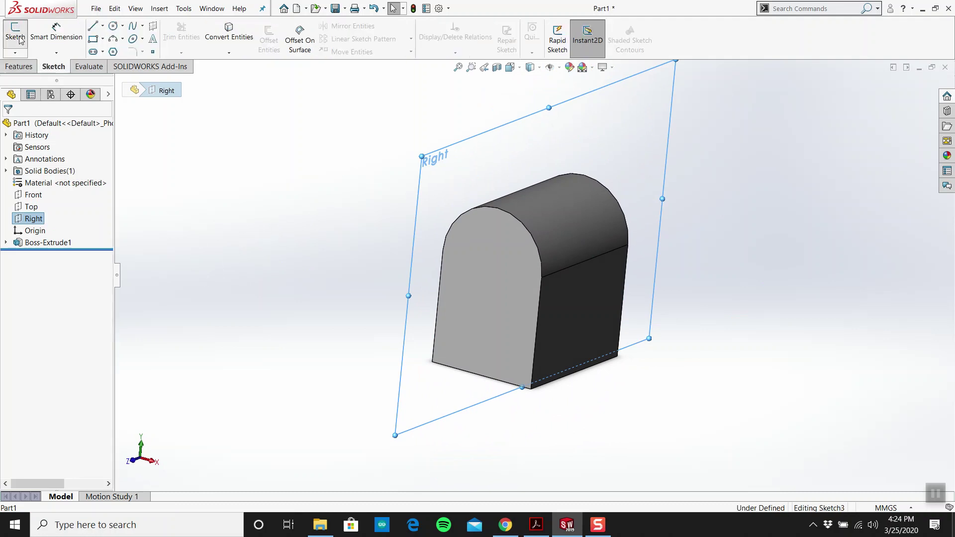
key(space)
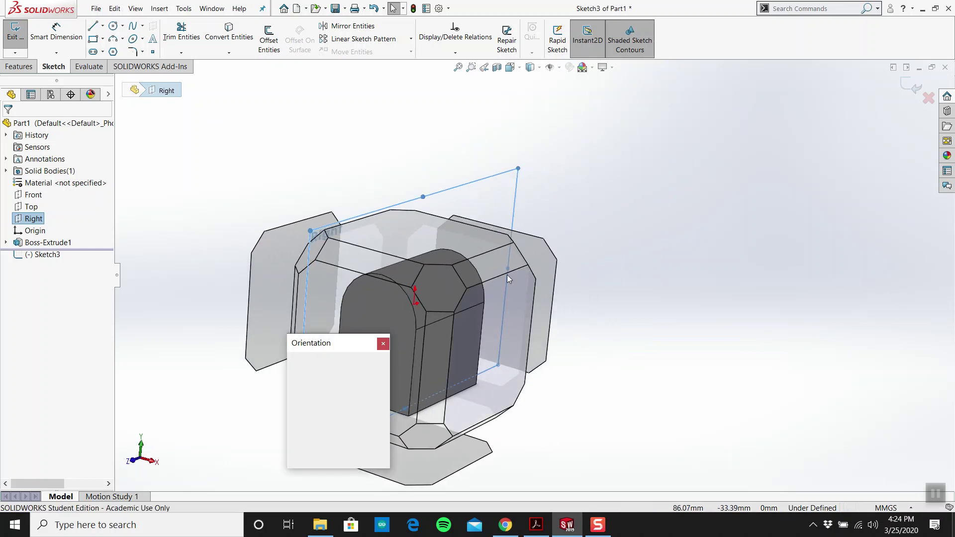
click(383, 403)
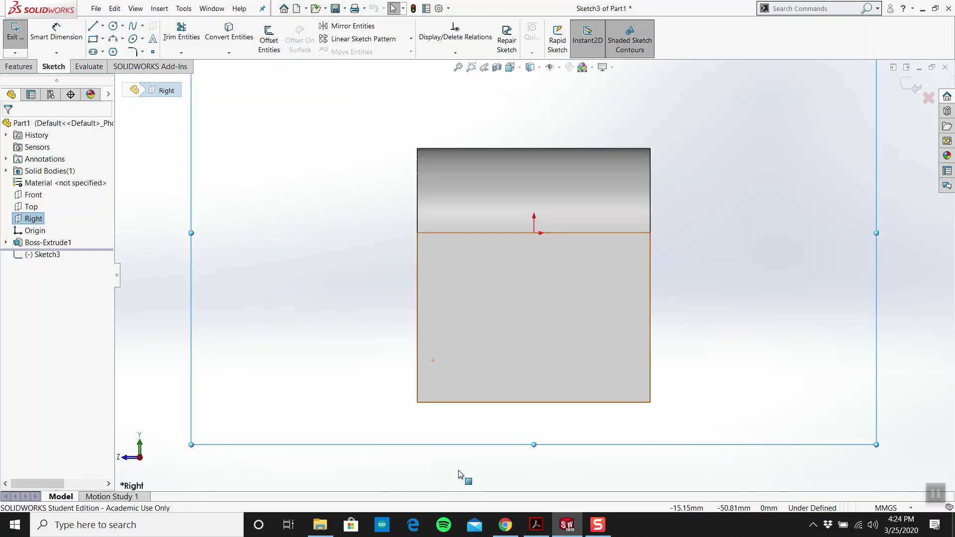
click(536, 528)
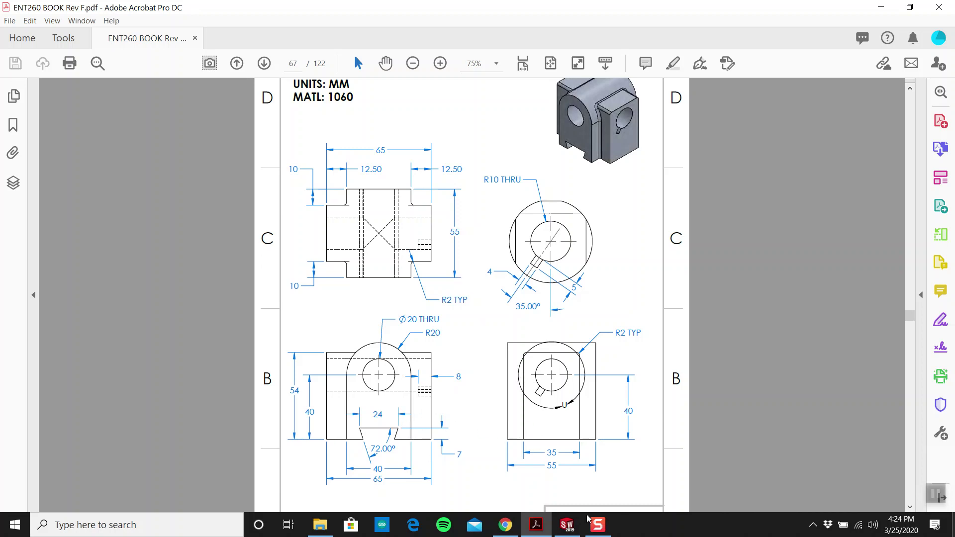
mouse_move(596, 525)
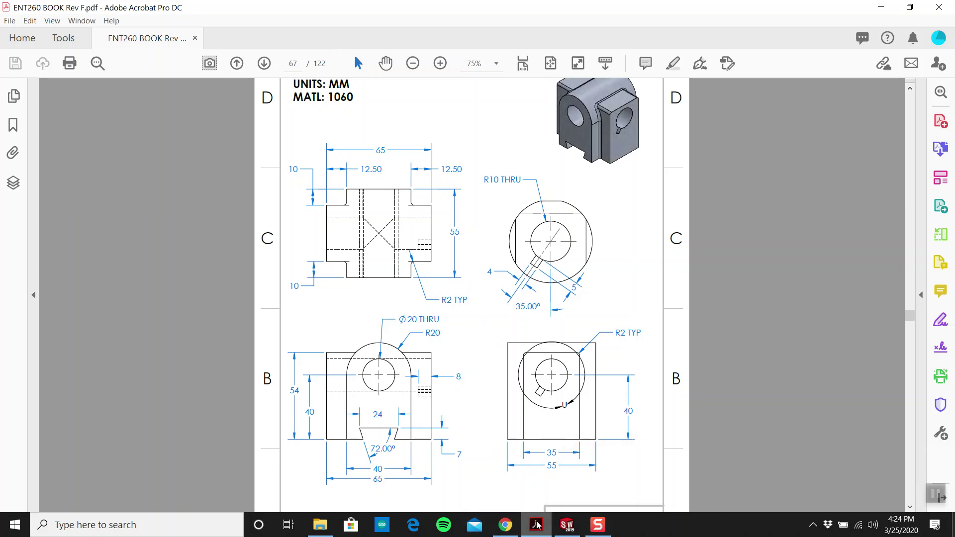
click(505, 525)
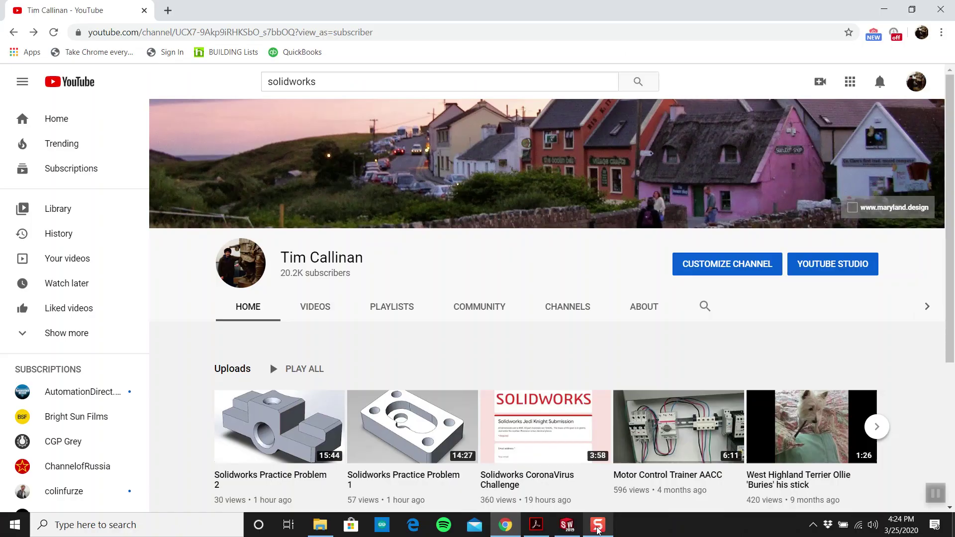
click(567, 524)
Step: Draw a rectangle up from the part's bottom edge and a vertical centerline through the part
scroll(523, 311, up, 5)
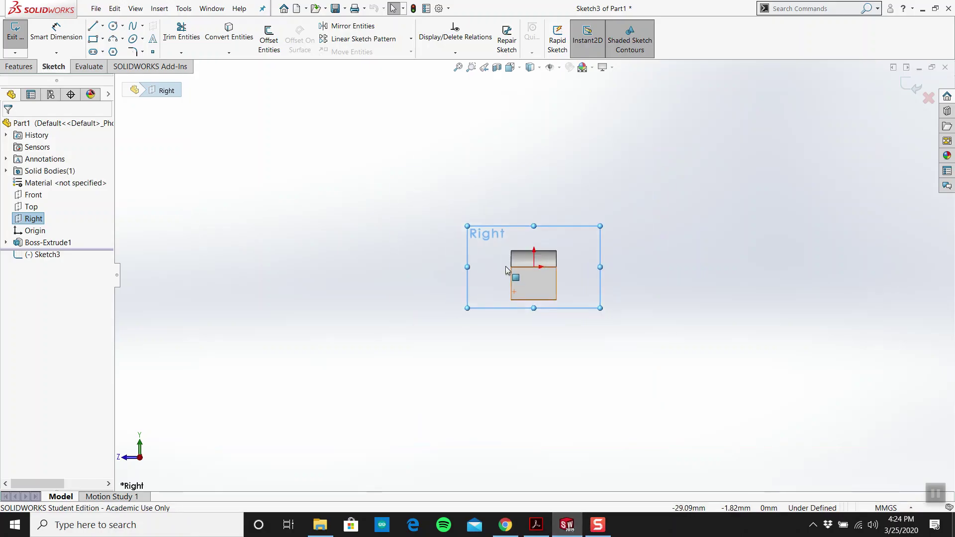
click(93, 39)
scroll(541, 350, down, 5)
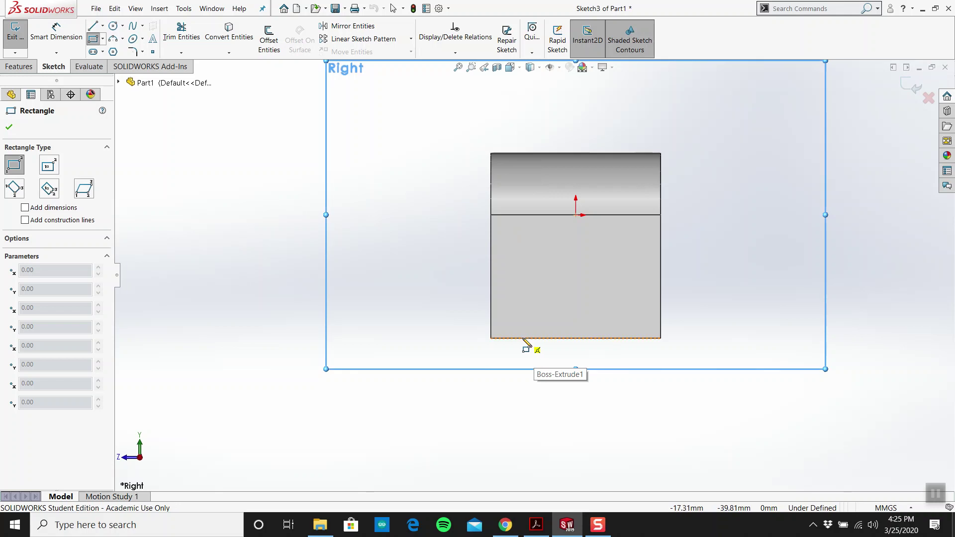
mouse_move(521, 339)
mouse_down()
mouse_move(587, 207)
mouse_move(628, 176)
mouse_up()
key(Escape)
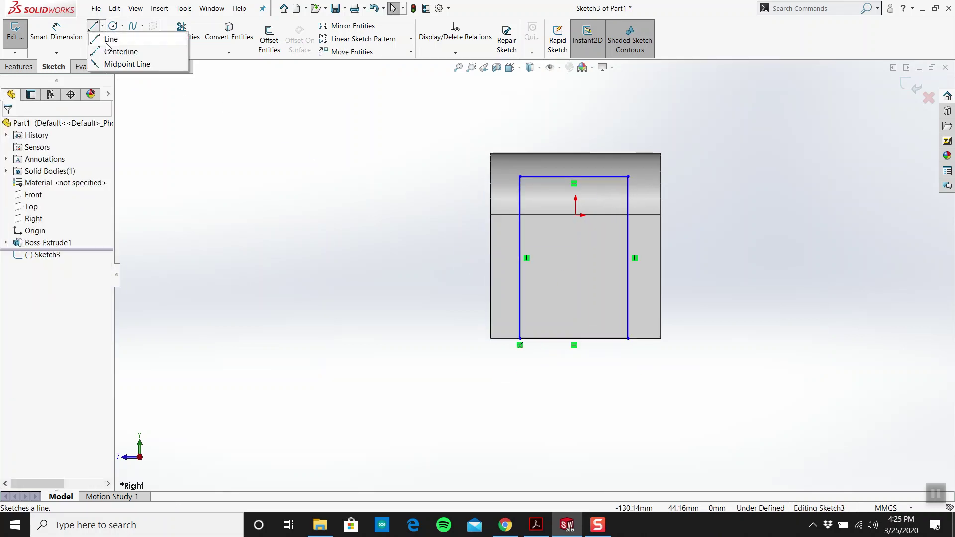
key(c)
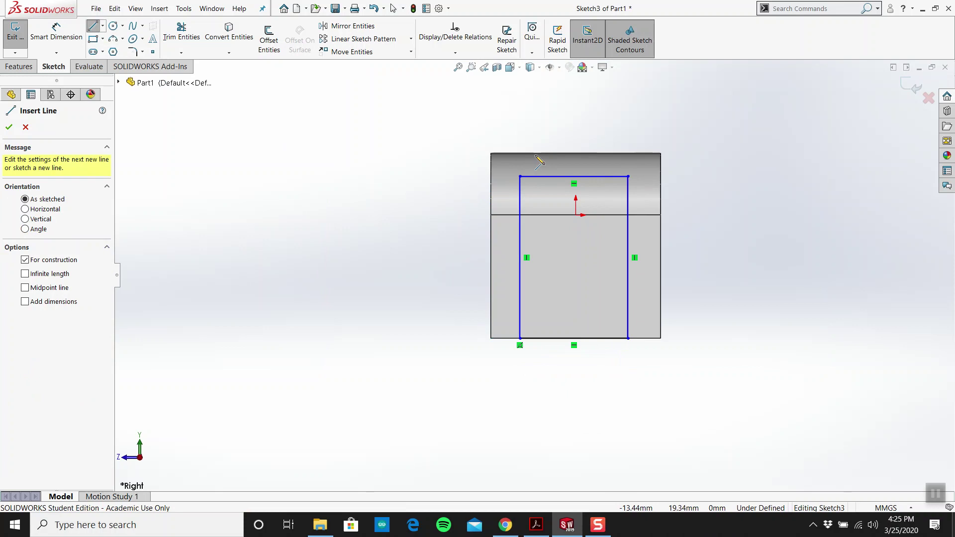
click(576, 153)
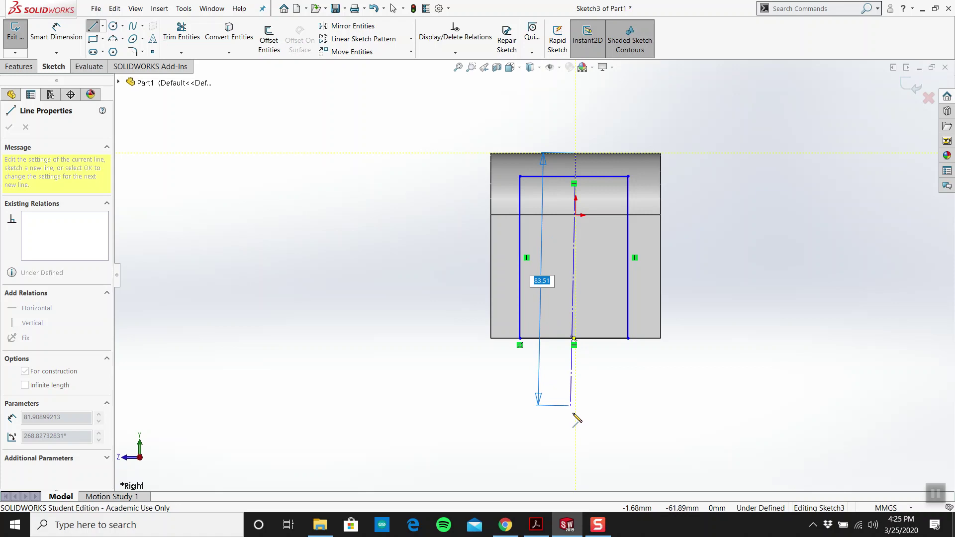
click(575, 420)
key(Escape)
Step: Make the rectangle's sides symmetric about the centerline
scroll(582, 220, down, 5)
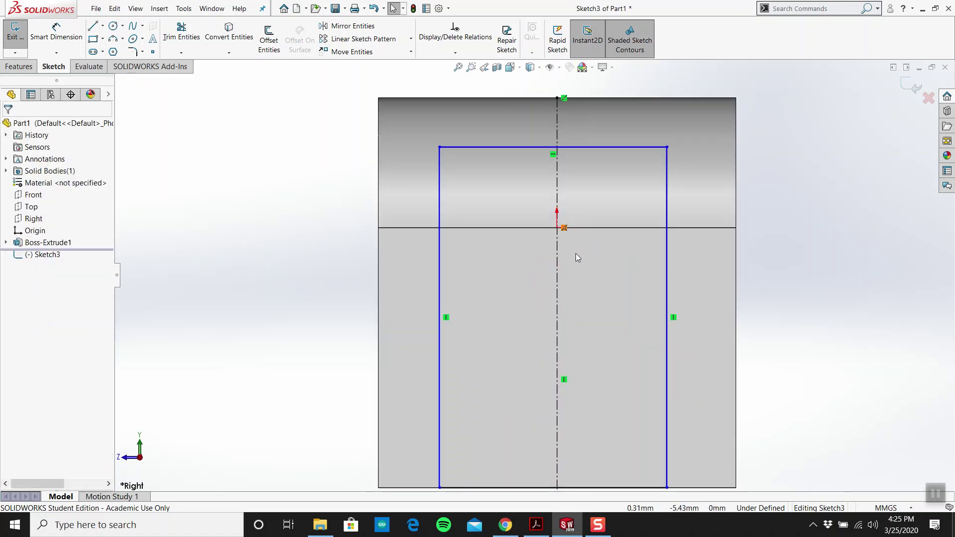
scroll(575, 252, up, 4)
scroll(657, 317, down, 2)
drag(608, 326, 356, 311)
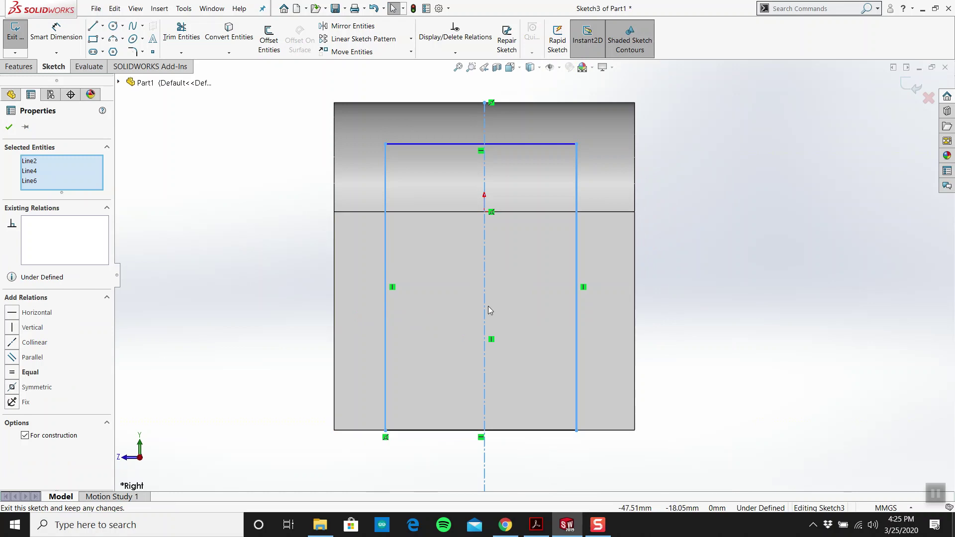
click(18, 387)
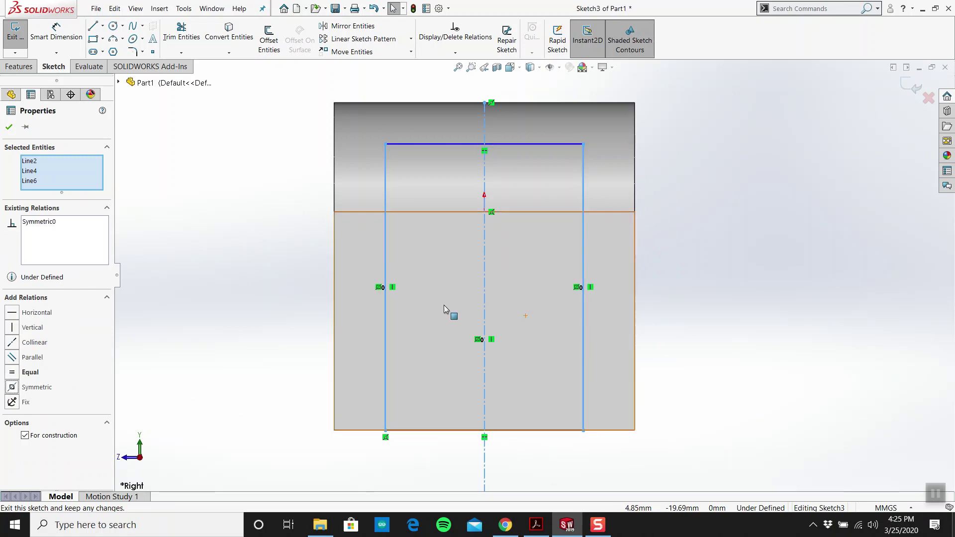
click(777, 261)
Step: Dimension the rectangle 35 mm wide and 54 mm tall, then check the reference drawing
scroll(778, 258, down, 3)
right_drag(665, 296, 678, 221)
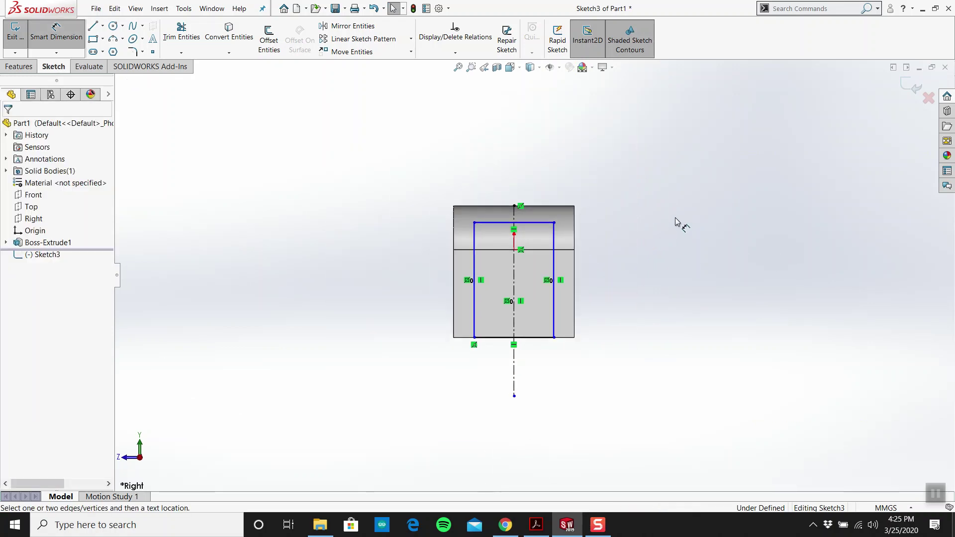
click(537, 223)
click(515, 140)
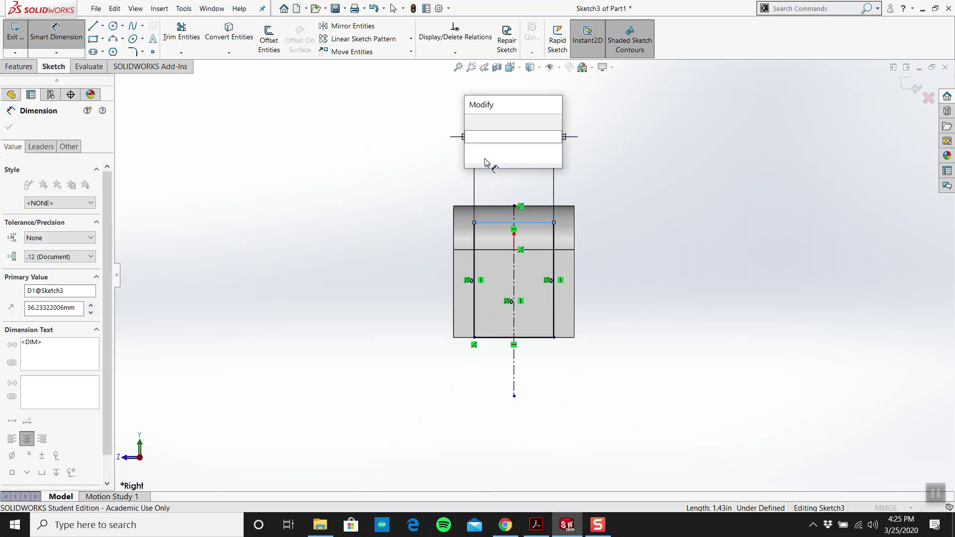
text(35)
key(Return)
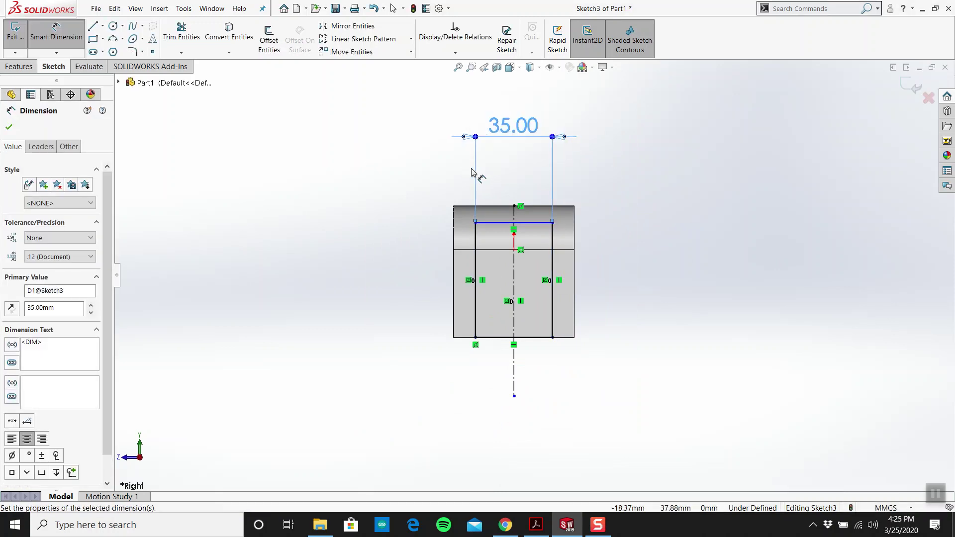
click(551, 256)
click(665, 272)
text(54)
key(Return)
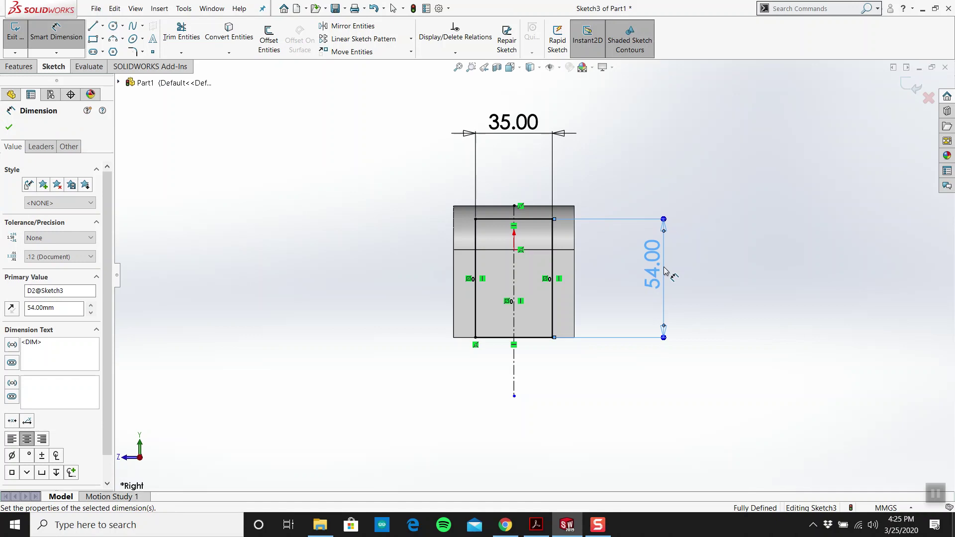
key(Escape)
mouse_move(512, 531)
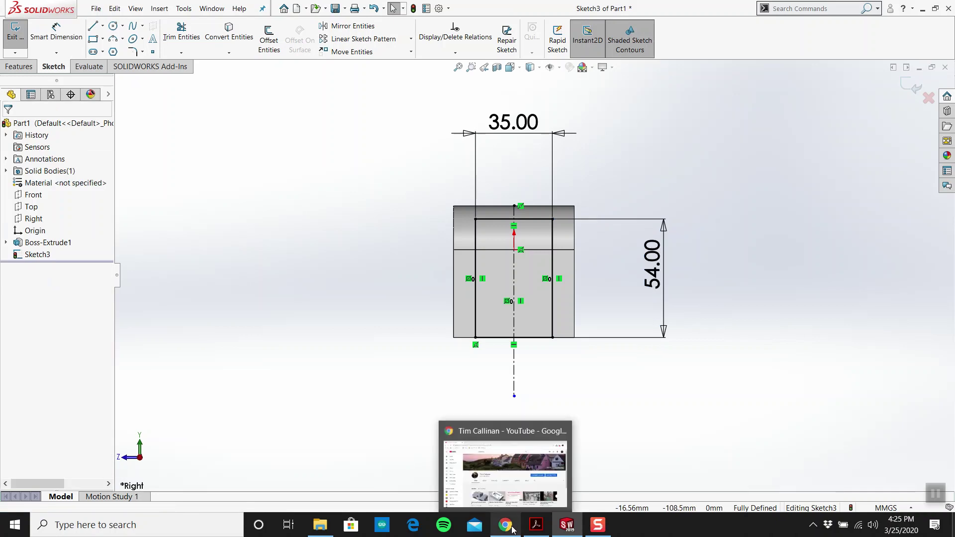
click(539, 529)
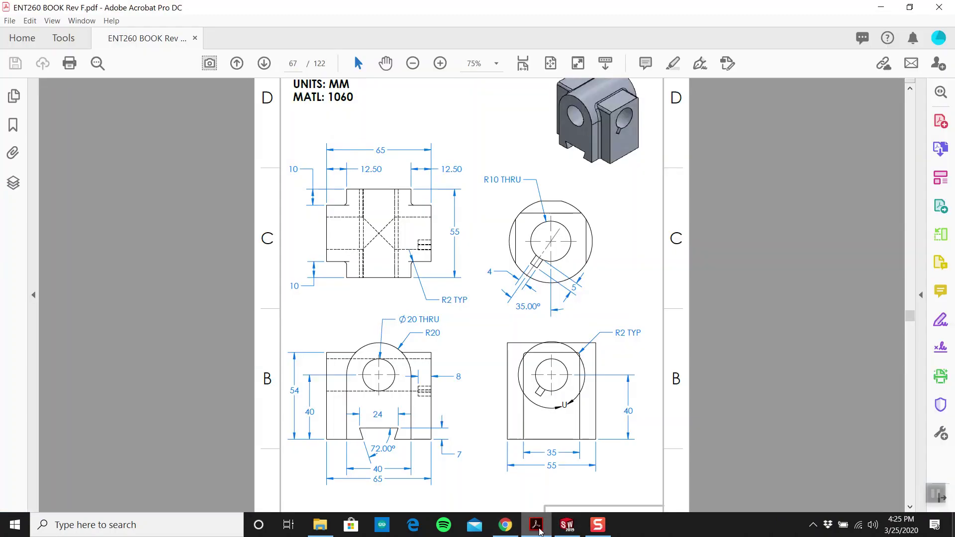
Step: Round the rectangle's two top corners with 2 mm sketch fillets
click(566, 524)
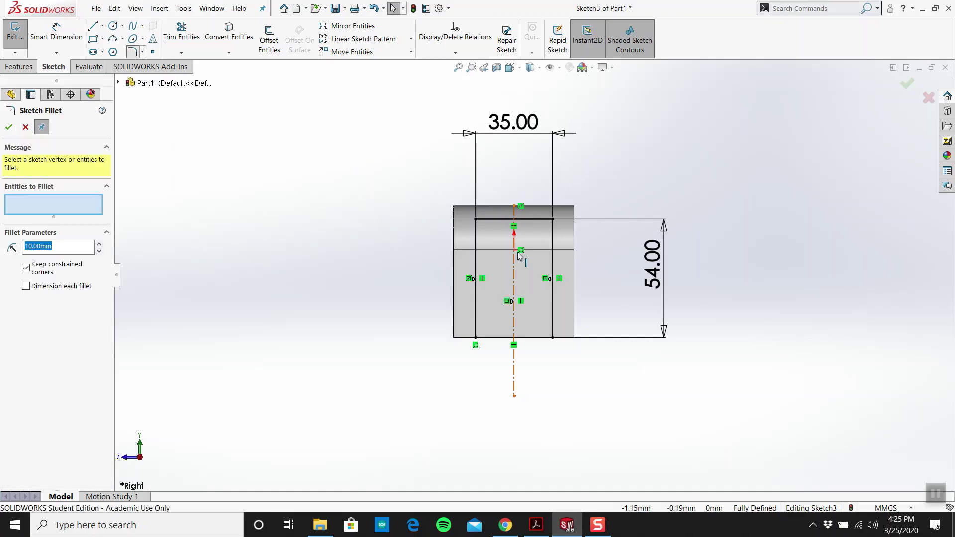
scroll(518, 255, down, 4)
text(2)
scroll(497, 223, down, 1)
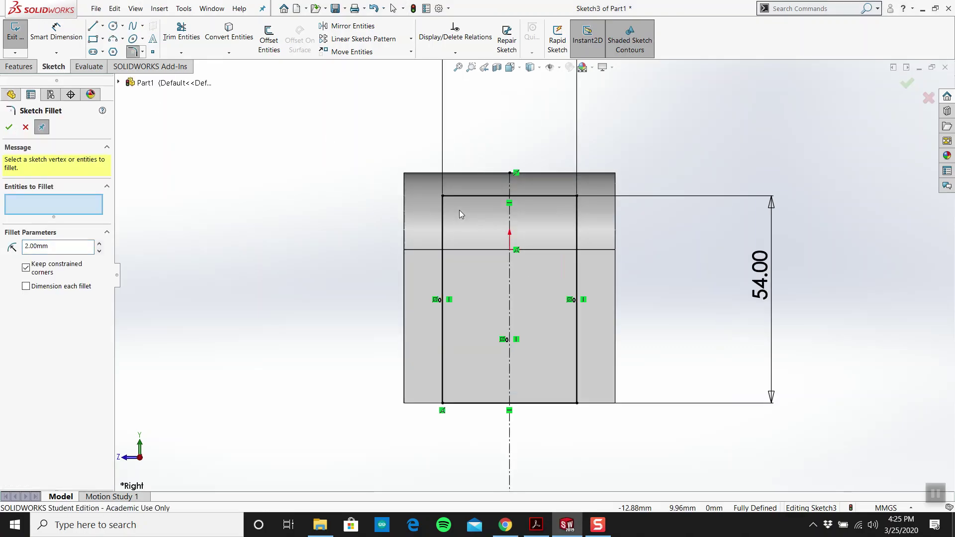
click(443, 196)
click(576, 196)
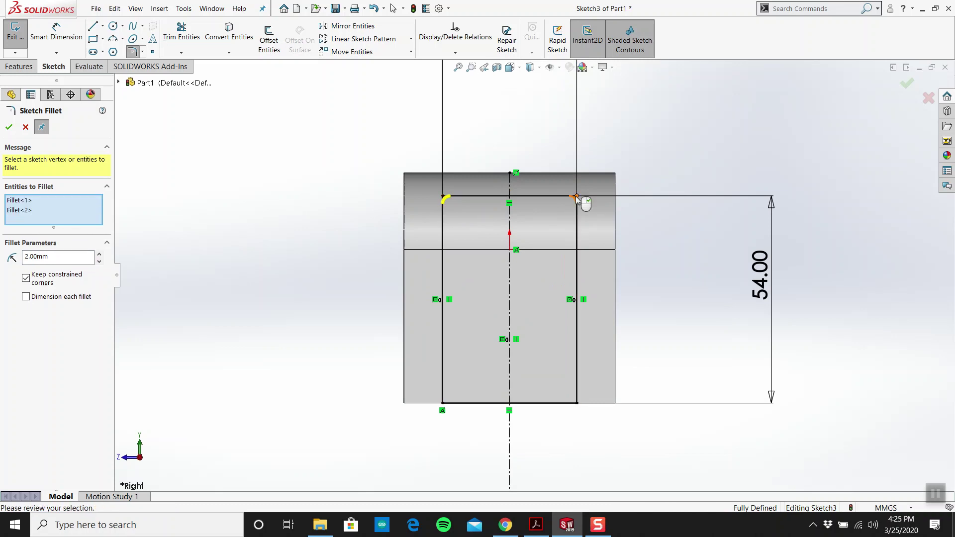
click(9, 127)
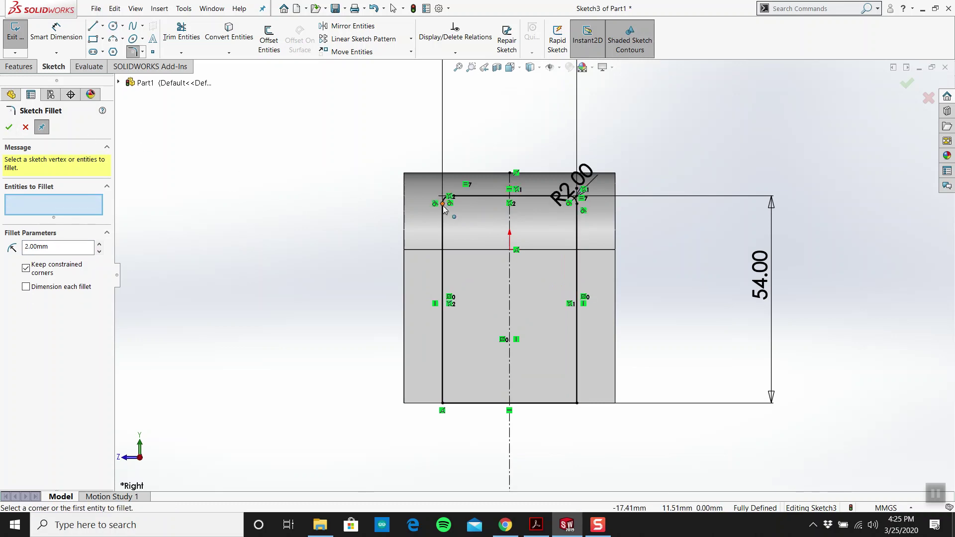
key(Escape)
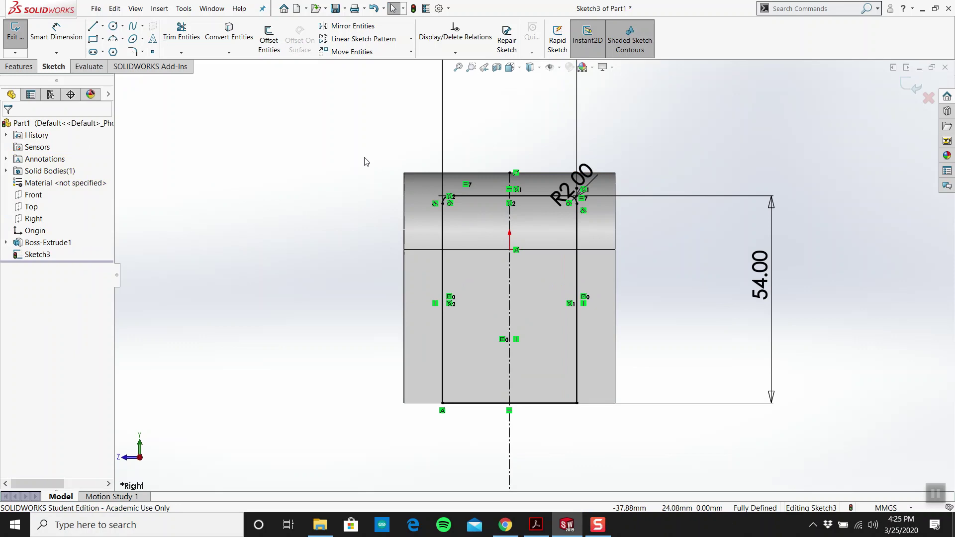
Step: Orbit the part to an angled view and compare it with the reference drawing
mouse_move(369, 150)
middle_down()
mouse_move(428, 158)
mouse_move(392, 176)
mouse_move(404, 194)
mouse_move(406, 168)
mouse_move(392, 179)
middle_up()
scroll(383, 171, up, 2)
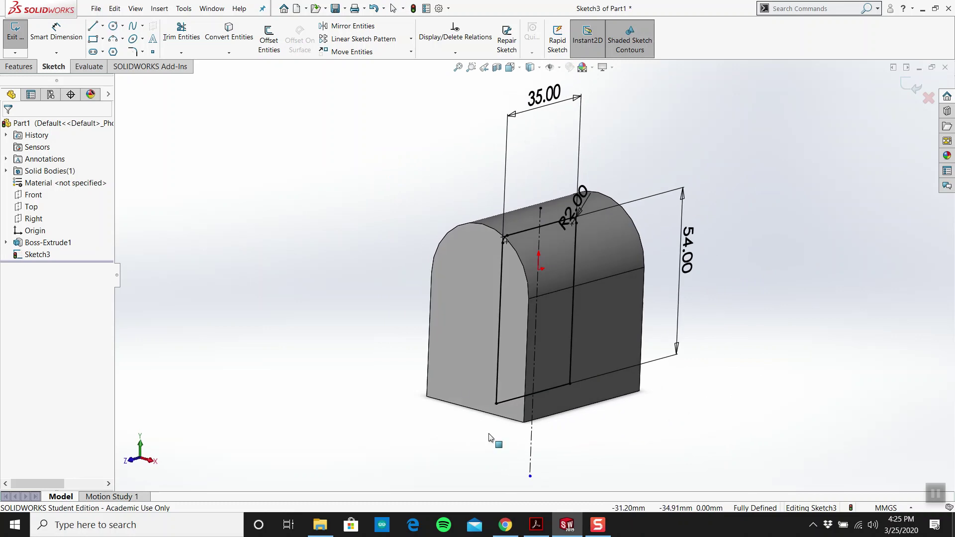
click(538, 524)
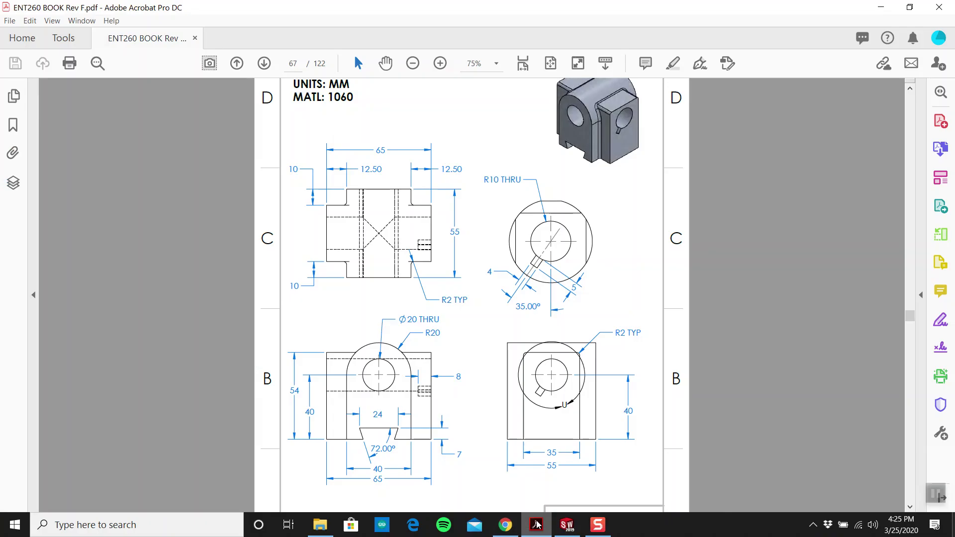
click(538, 524)
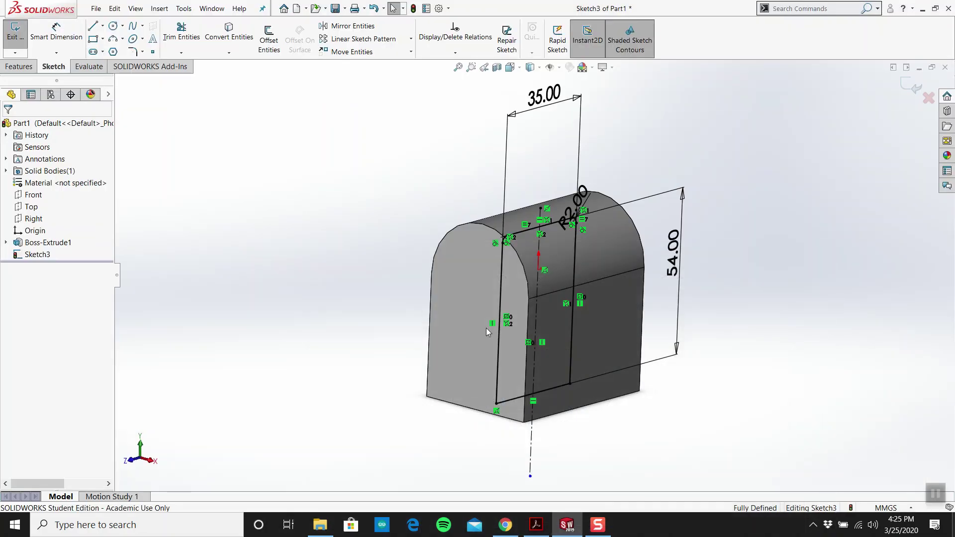
Step: Extrude the filleted sketch 65 mm Mid Plane as Boss-Extrude2
click(908, 88)
click(18, 66)
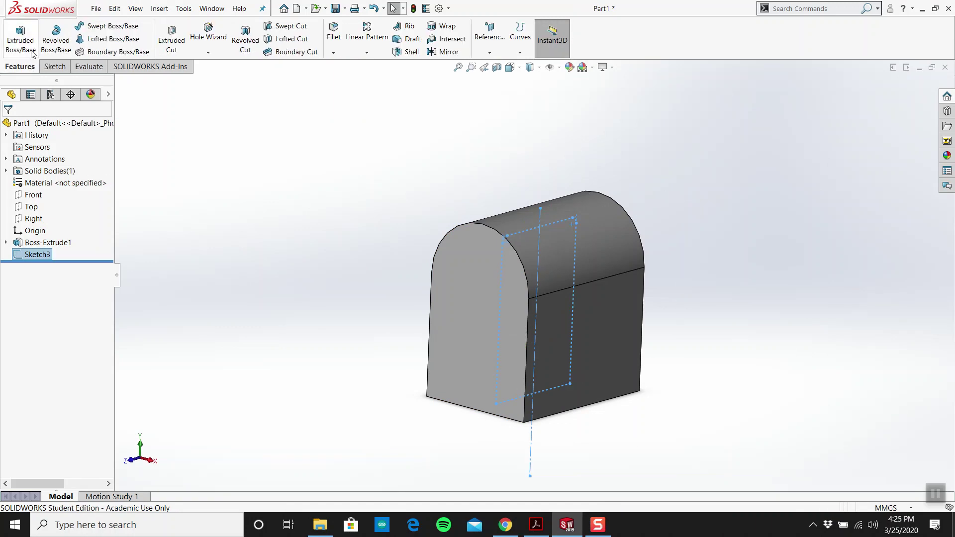
click(20, 37)
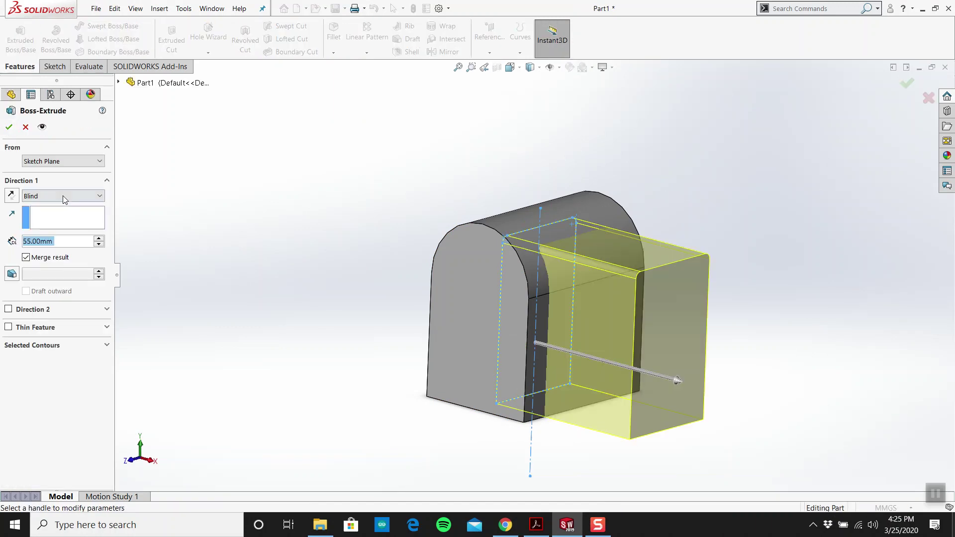
click(62, 195)
click(56, 257)
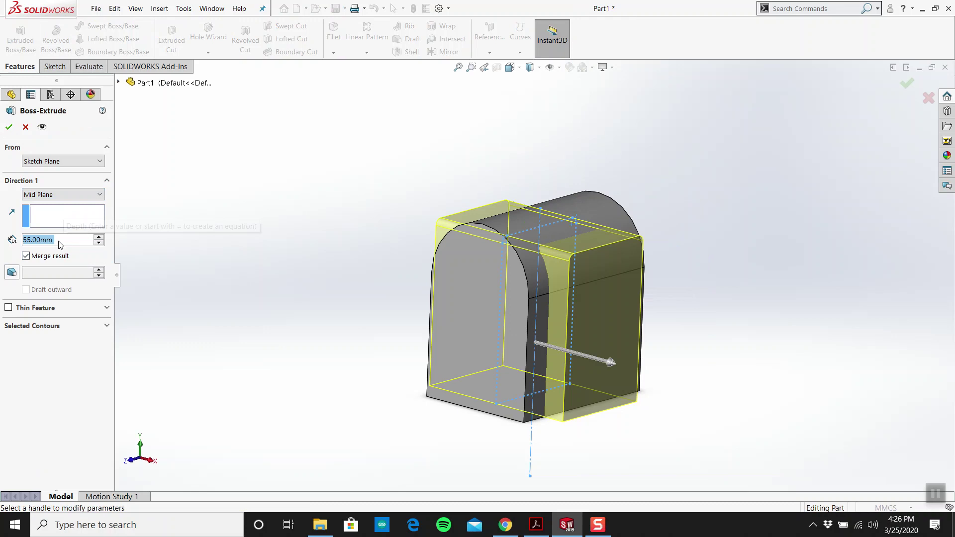
text(65)
key(Return)
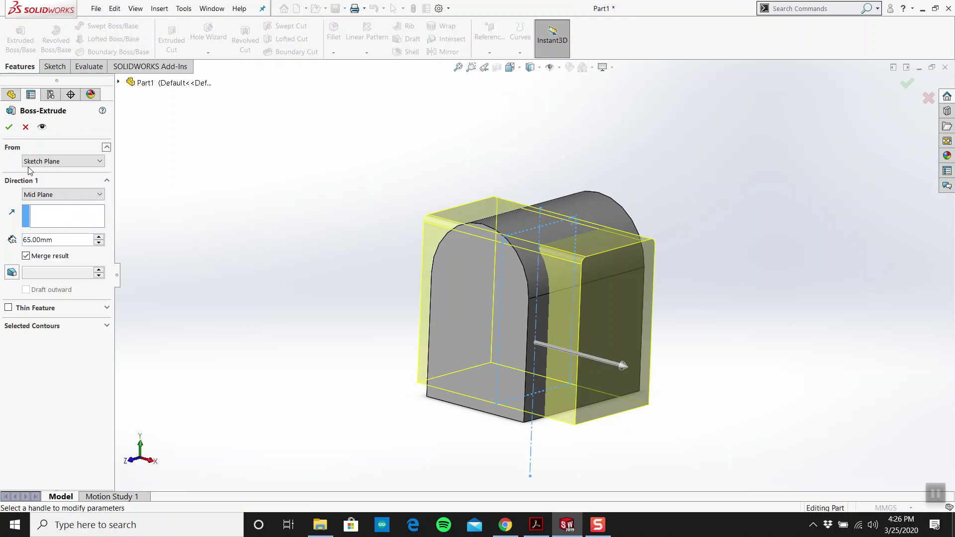
click(8, 128)
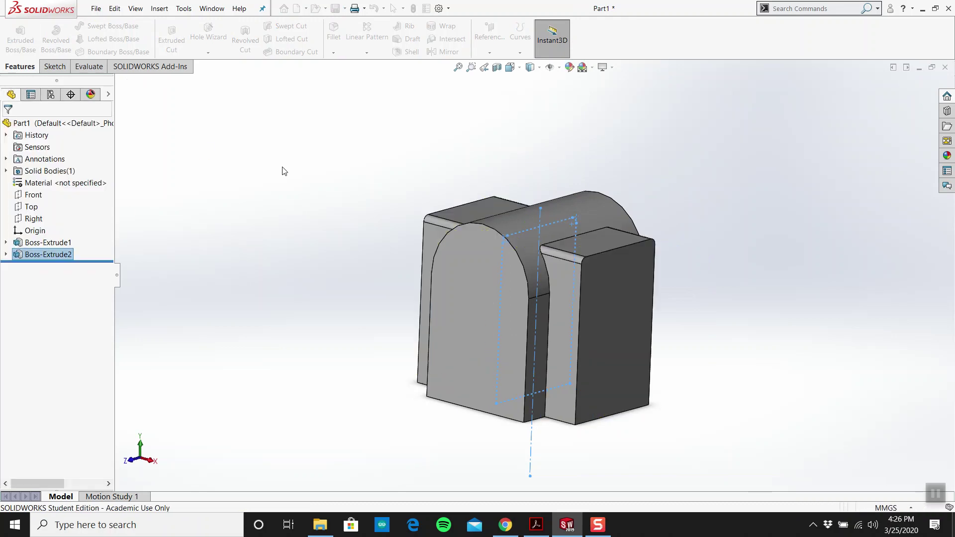
Step: Reopen Boss-Extrude2's settings, accept them unchanged, and clear the selection
right_click(48, 254)
click(58, 221)
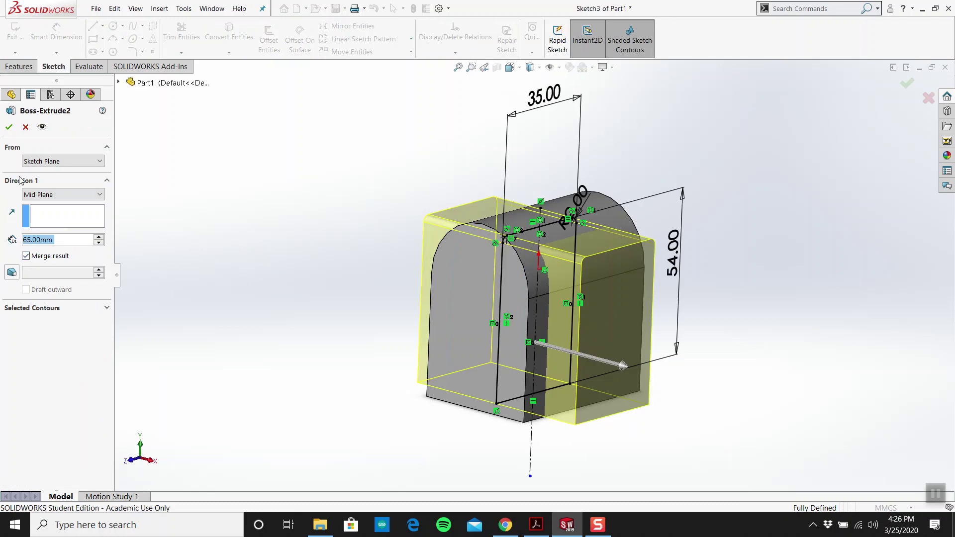
click(9, 128)
click(431, 209)
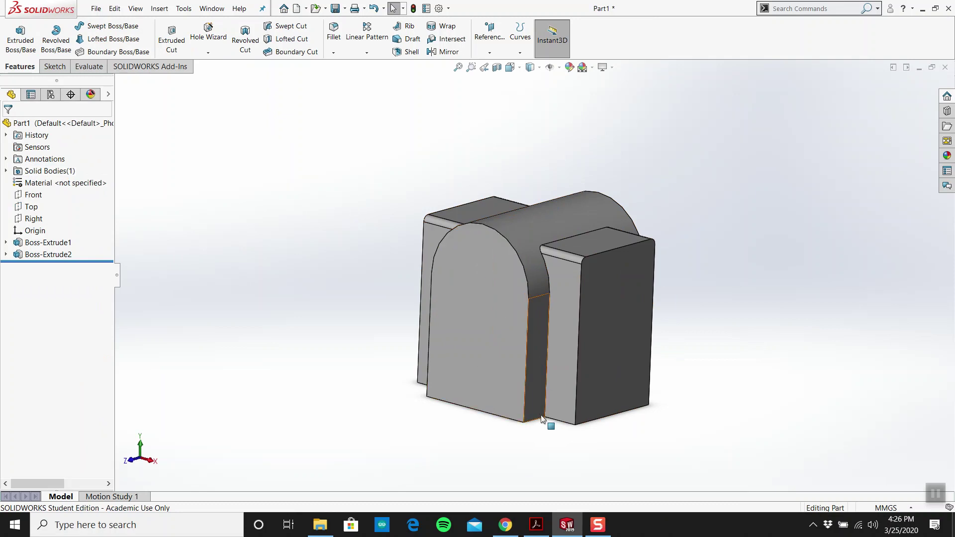
Step: Bring up the Part 3 drawing in Acrobat and scroll to its PART 3 header
click(536, 525)
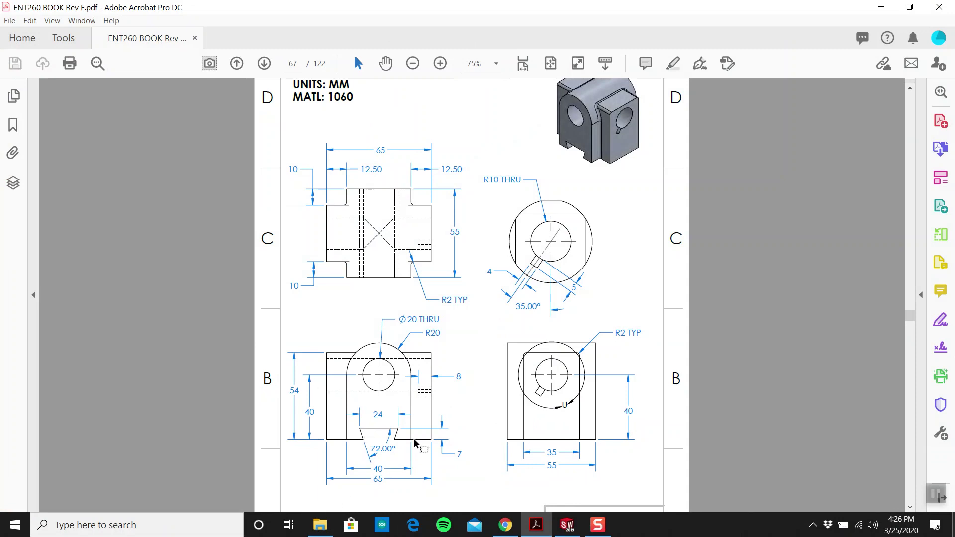
scroll(373, 432, up, 2)
scroll(380, 419, down, 3)
scroll(379, 419, up, 1)
scroll(379, 419, up, 1)
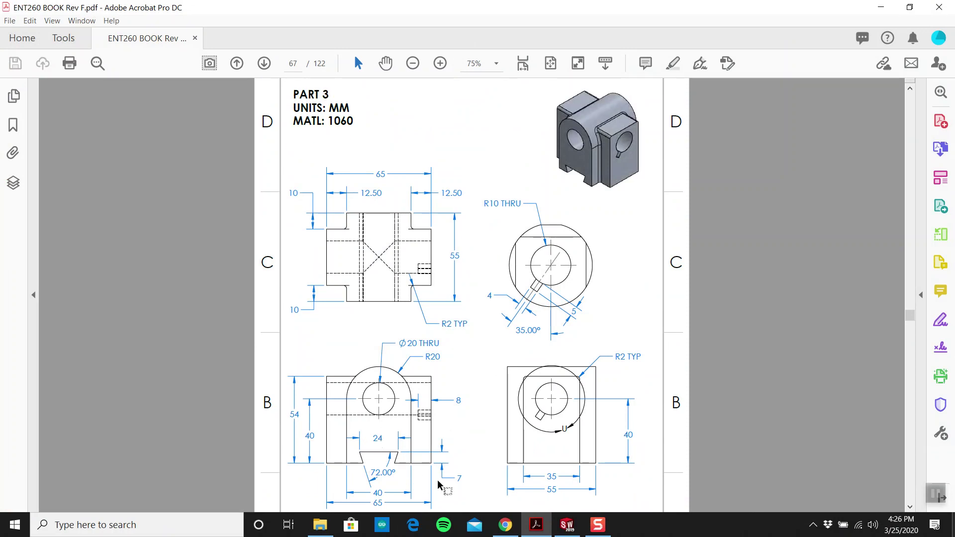
Step: Start a new sketch on the front arched face and view it face-on
click(567, 524)
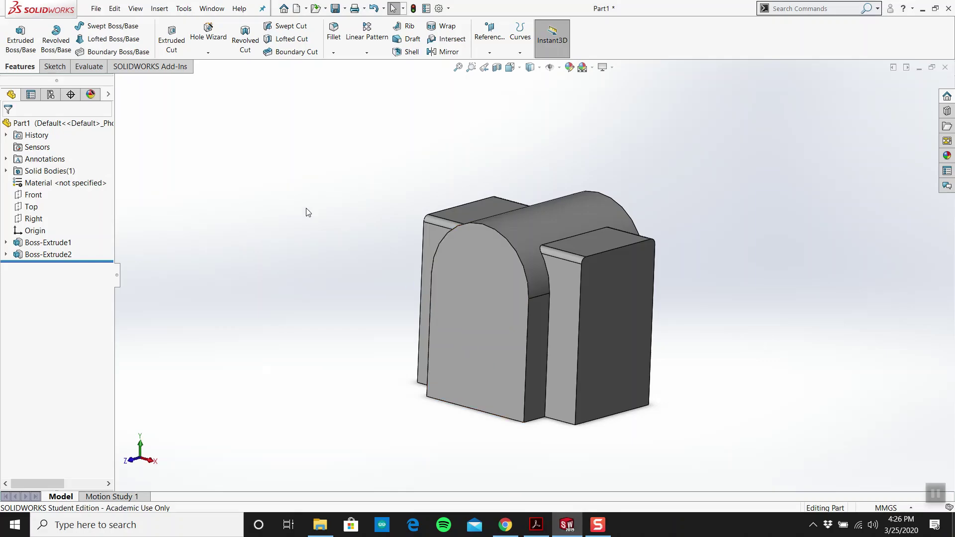
click(55, 66)
click(15, 31)
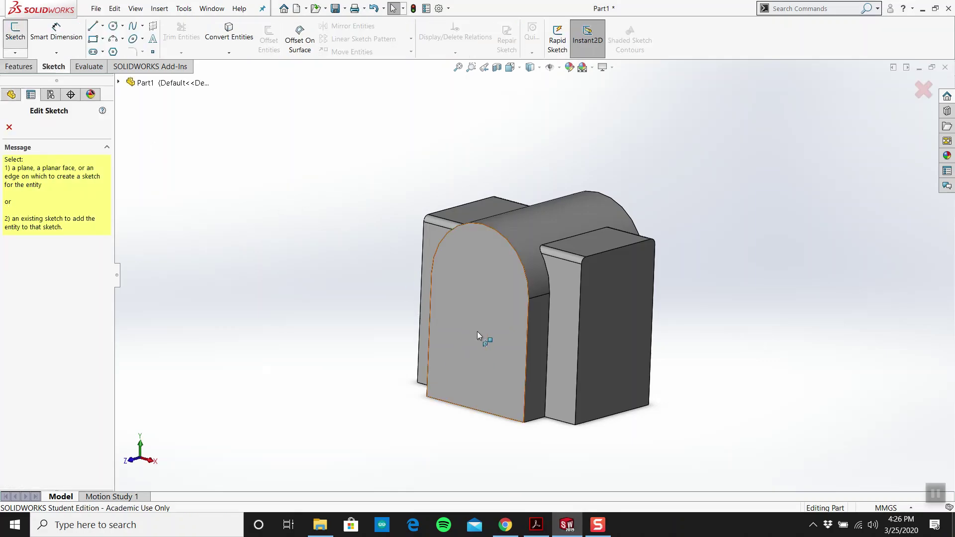
click(455, 307)
key(space)
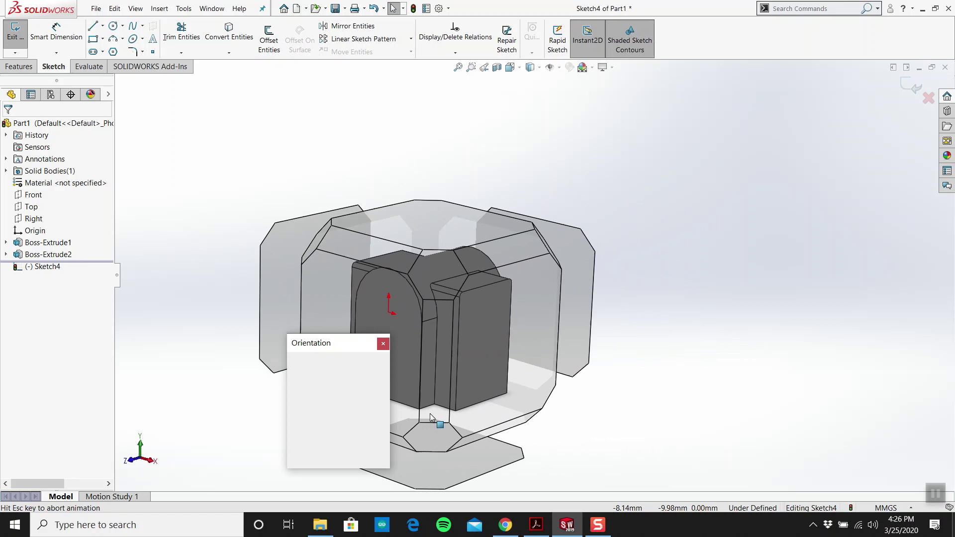
Step: Draw a closed four-line trapezoid slot outline along the bottom edge
key(l)
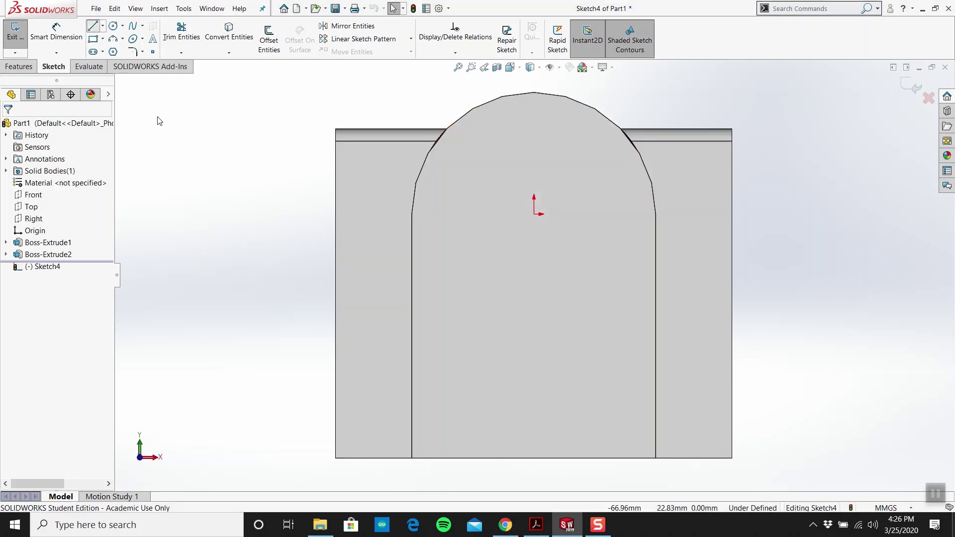
click(451, 458)
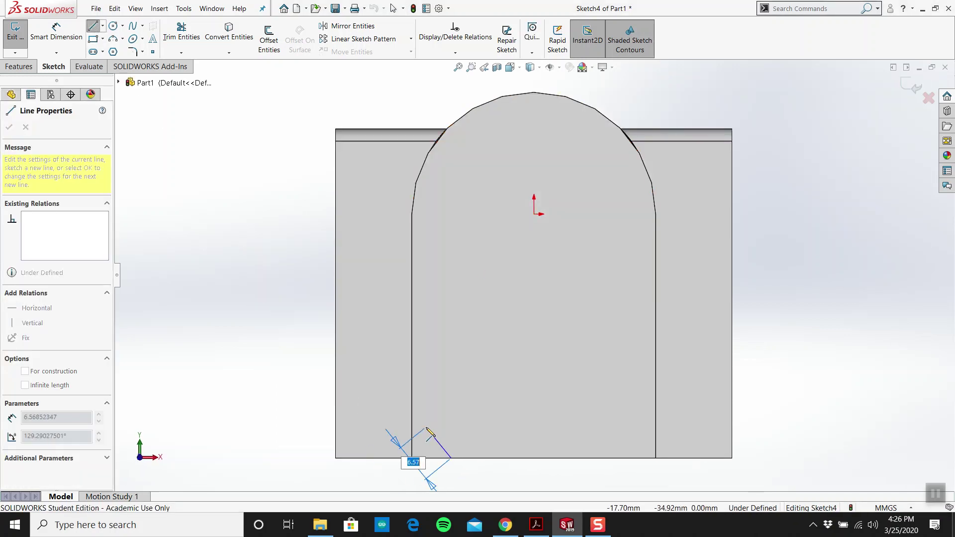
click(426, 427)
click(631, 427)
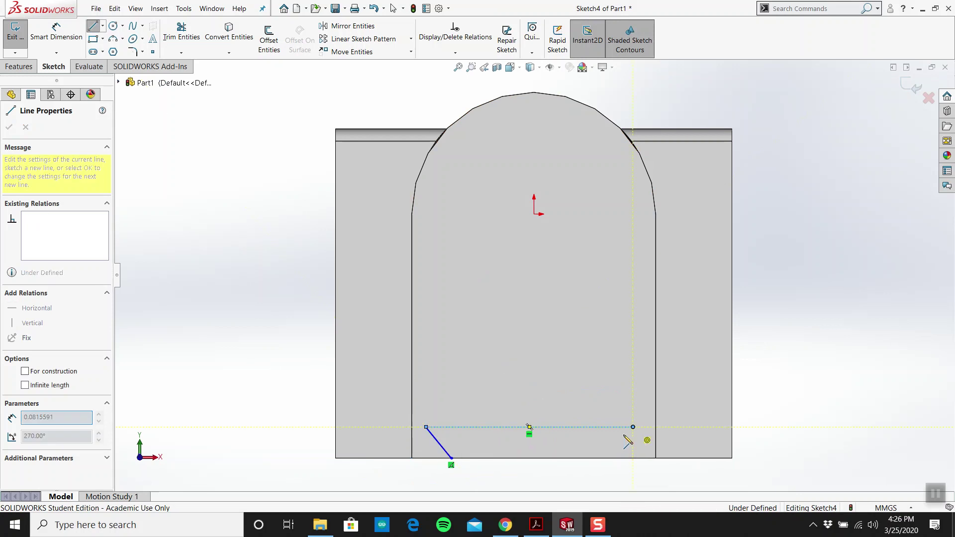
click(609, 457)
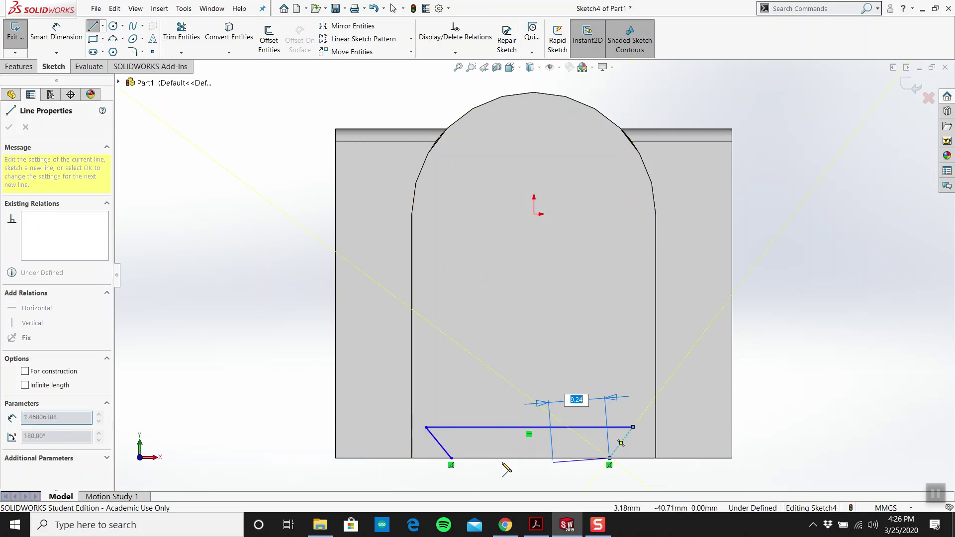
click(451, 458)
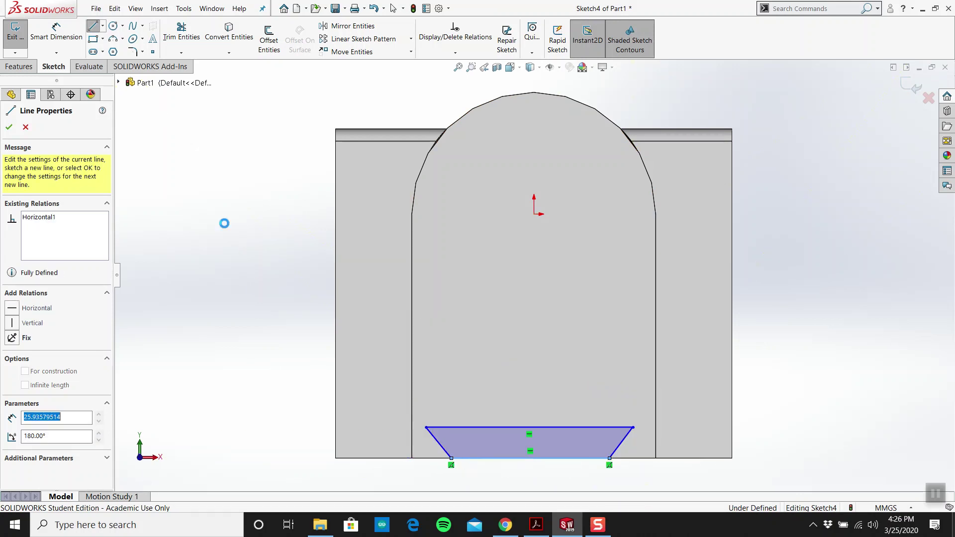
key(Escape)
Step: Draw a vertical centerline from the origin down past the slot
click(102, 26)
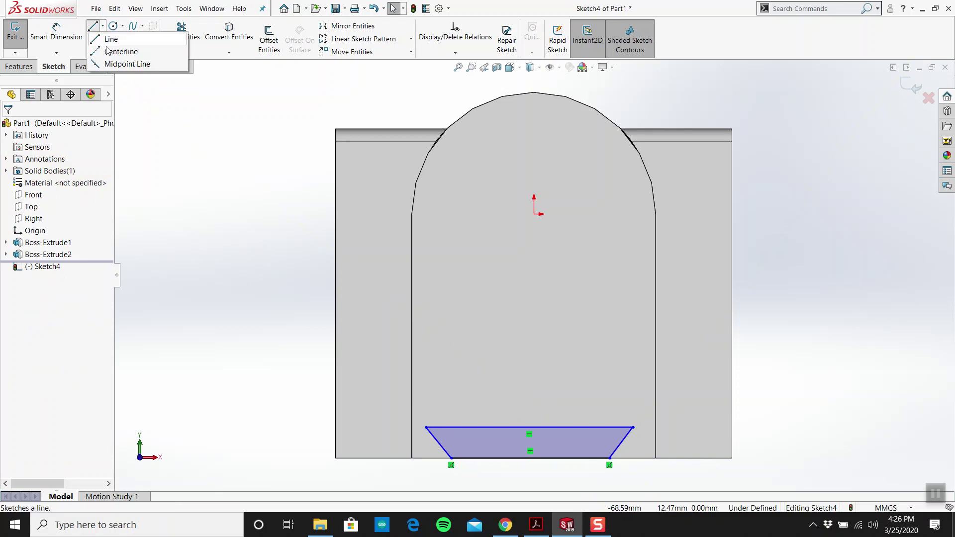
click(116, 49)
click(533, 214)
scroll(534, 275, up, 1)
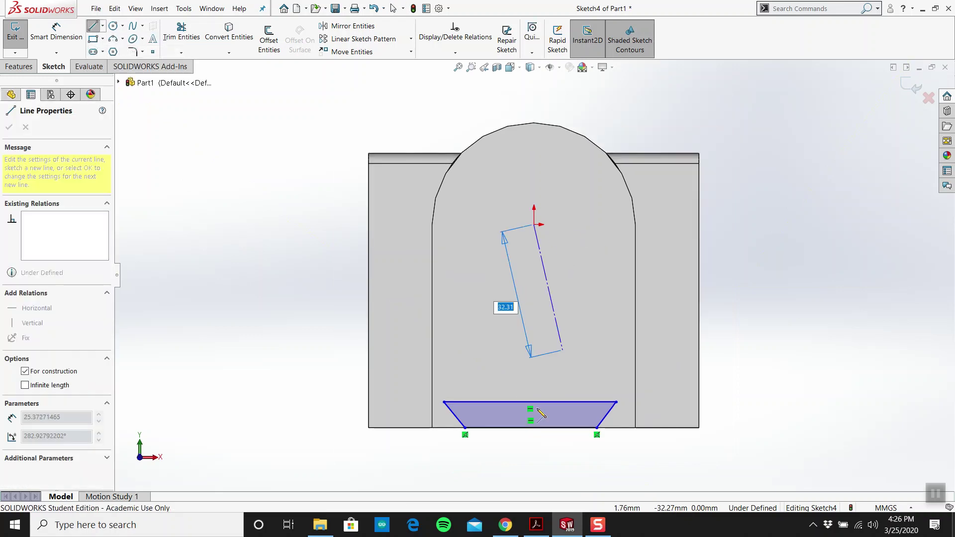
click(534, 472)
key(Escape)
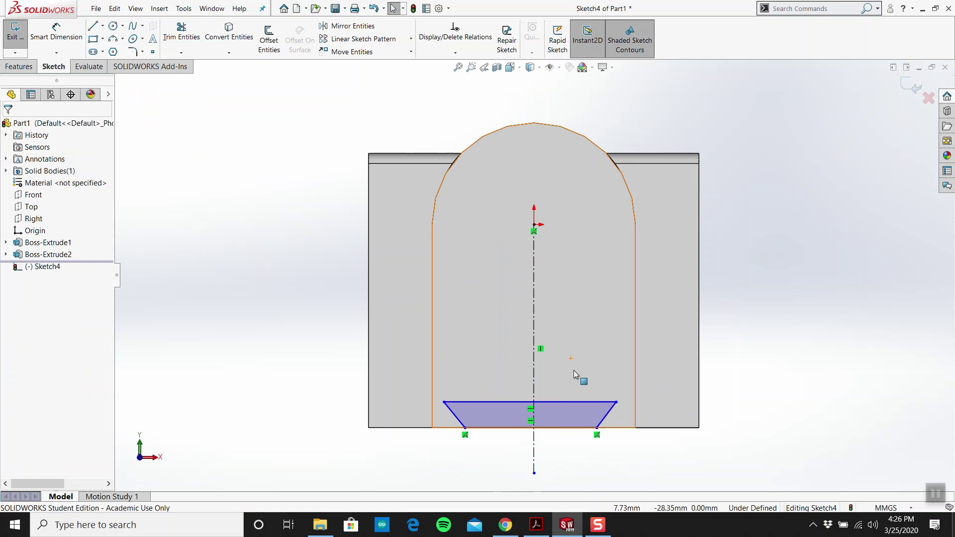
Step: Make the slot's two top corners Symmetric about the centerline, then bring up the Part 3 PDF
scroll(576, 373, up, 2)
click(443, 402)
key(Escape)
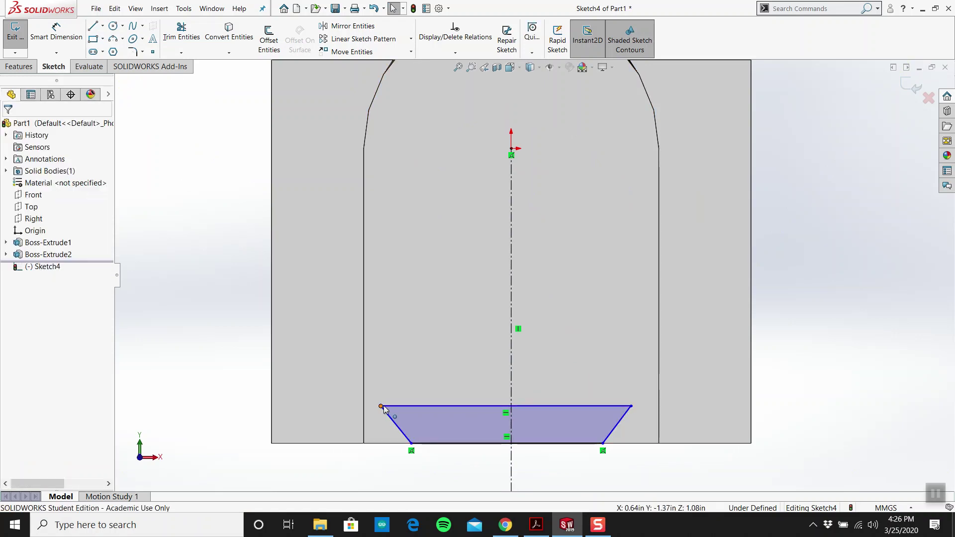
ctrl+click(632, 407)
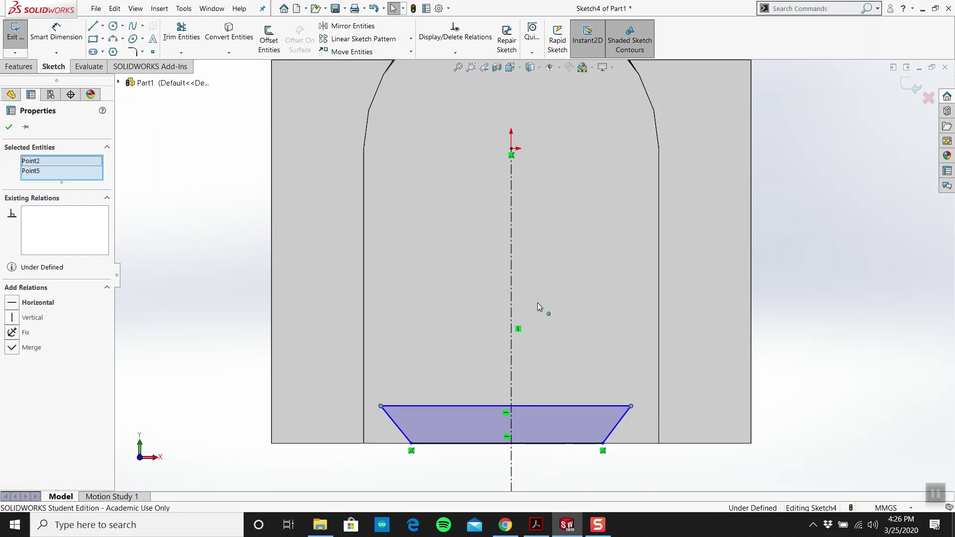
ctrl+click(511, 261)
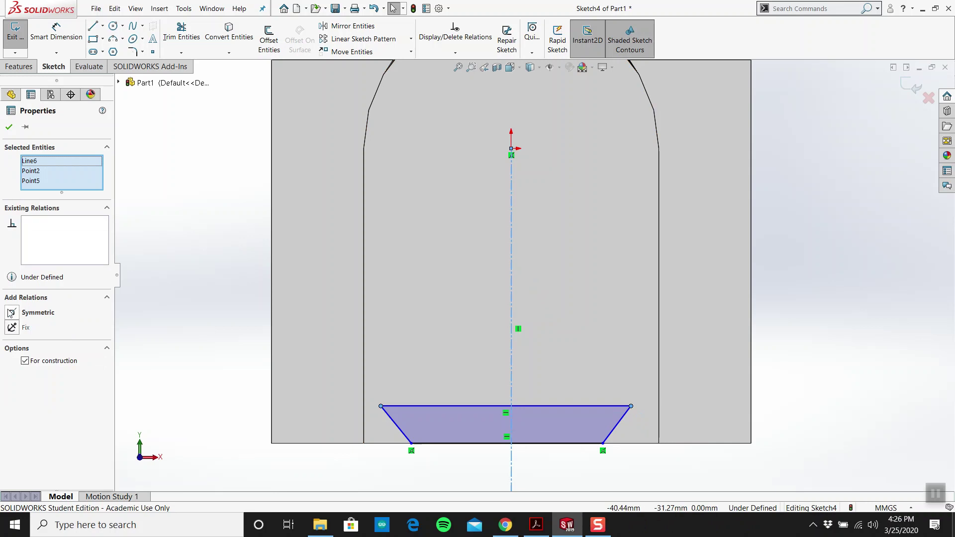
click(12, 312)
key(f)
key(Escape)
click(536, 524)
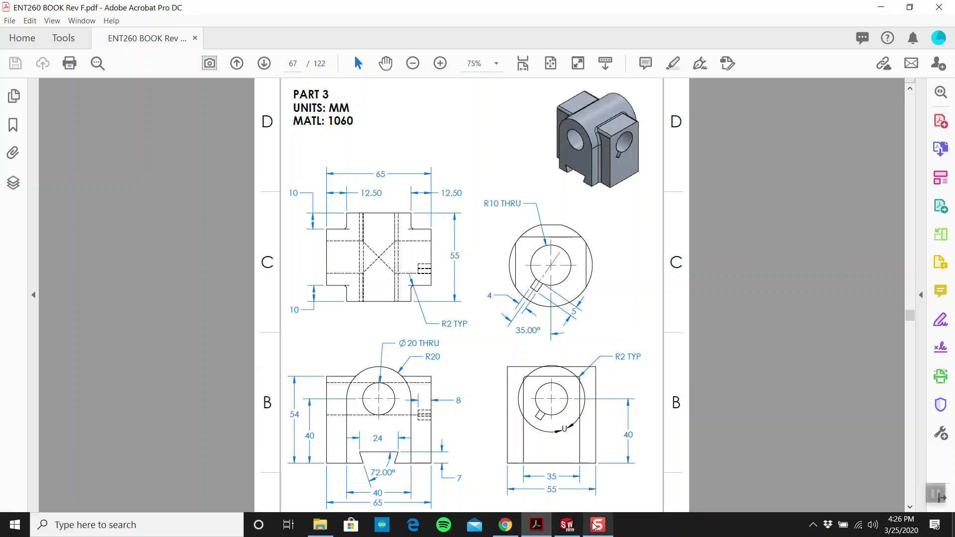
Step: Dimension the slot with a 7 mm depth and a 24 mm top width
click(567, 524)
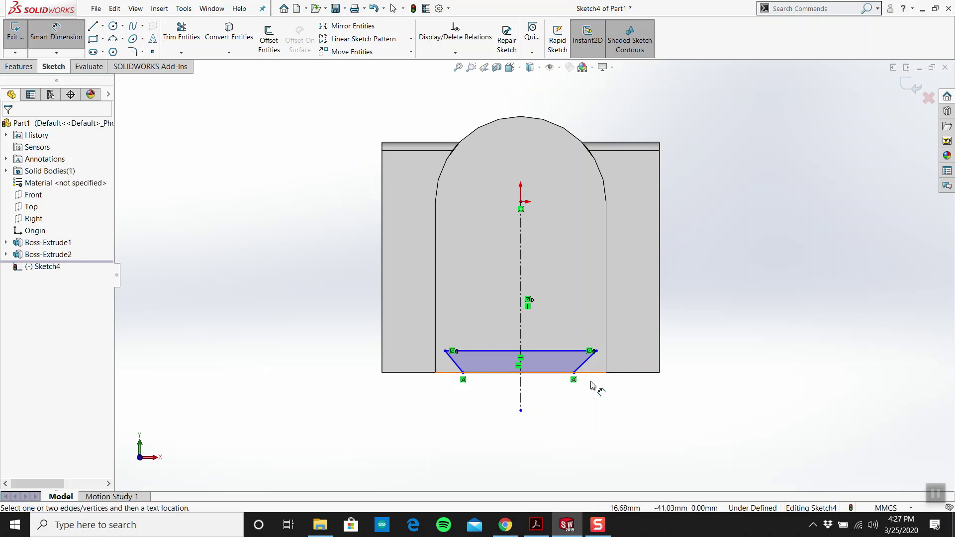
click(625, 375)
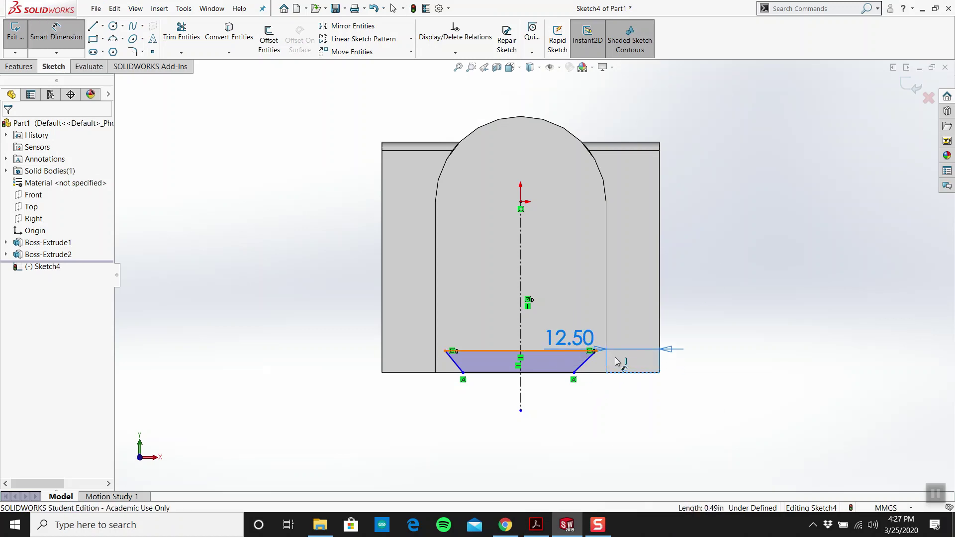
click(586, 351)
click(703, 411)
text(7)
key(Return)
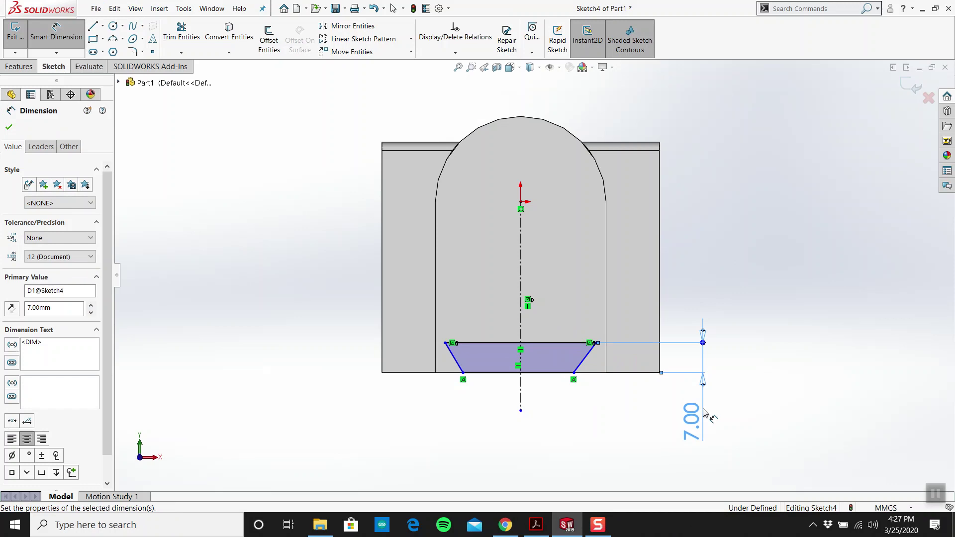
click(547, 345)
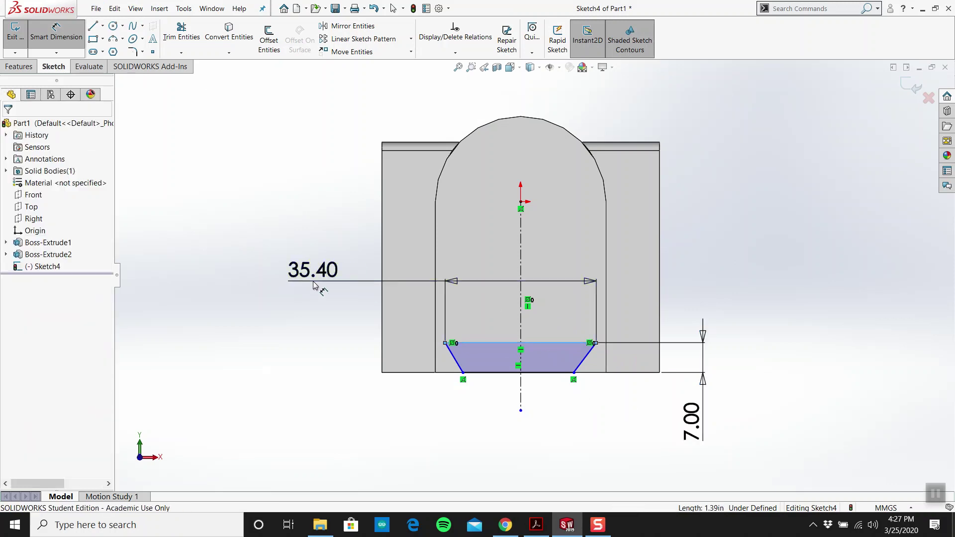
click(314, 284)
text(24)
key(Return)
key(Escape)
Step: Make the trapezoid's bottom corners Symmetric about the centerline
scroll(470, 410, down, 5)
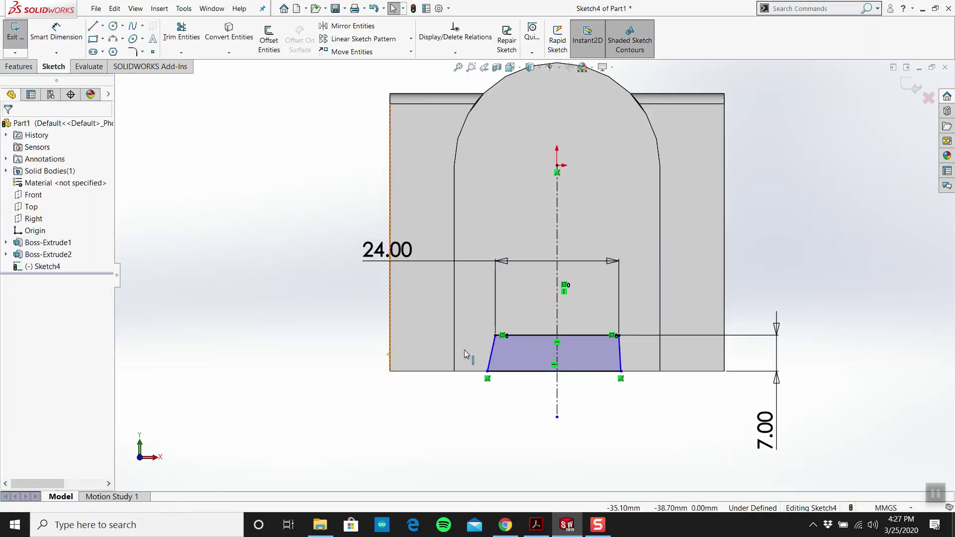
drag(590, 368, 627, 367)
drag(824, 371, 796, 366)
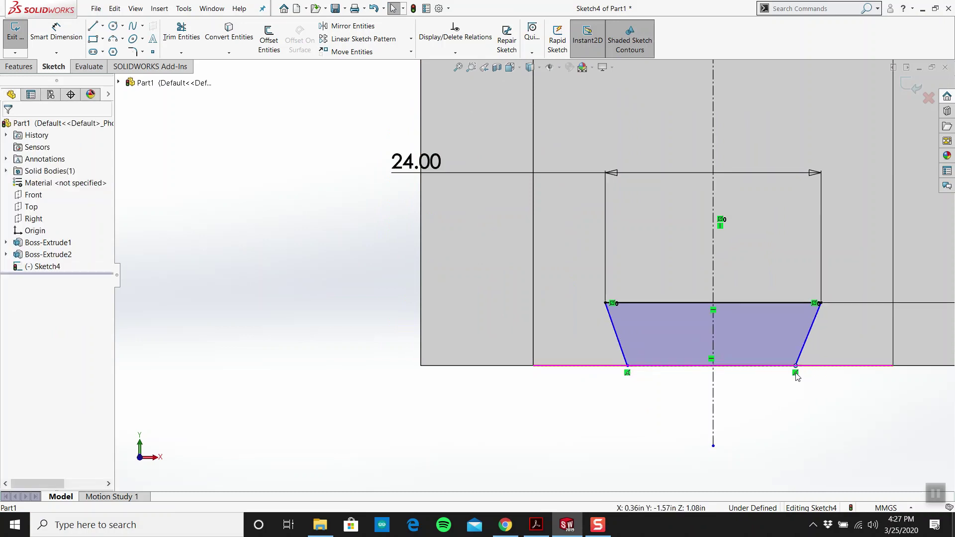
ctrl+click(628, 367)
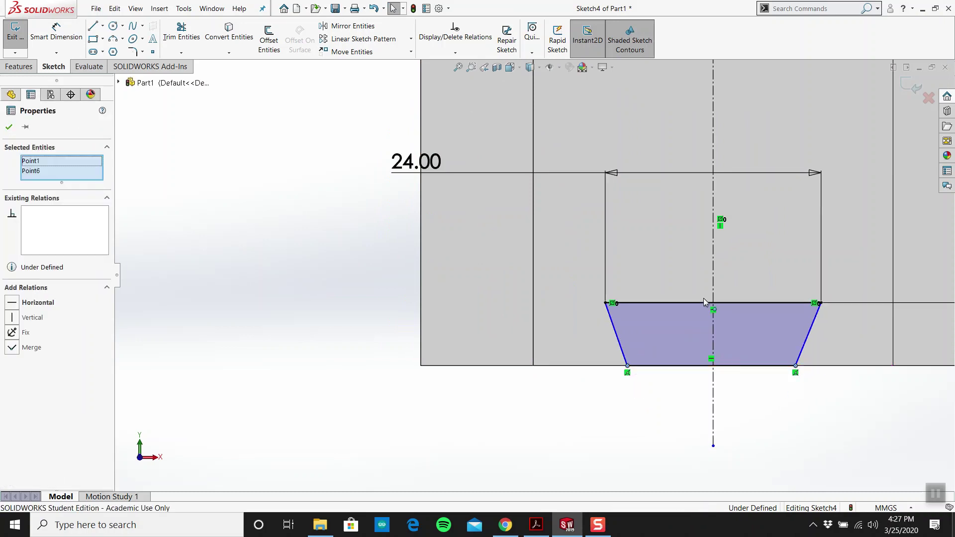
ctrl+click(713, 269)
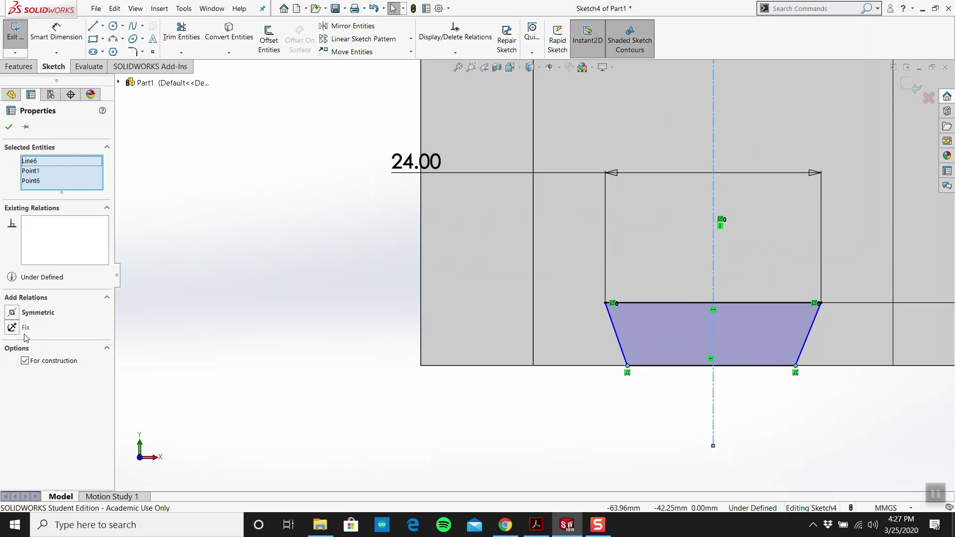
click(20, 312)
click(282, 326)
scroll(688, 396, up, 2)
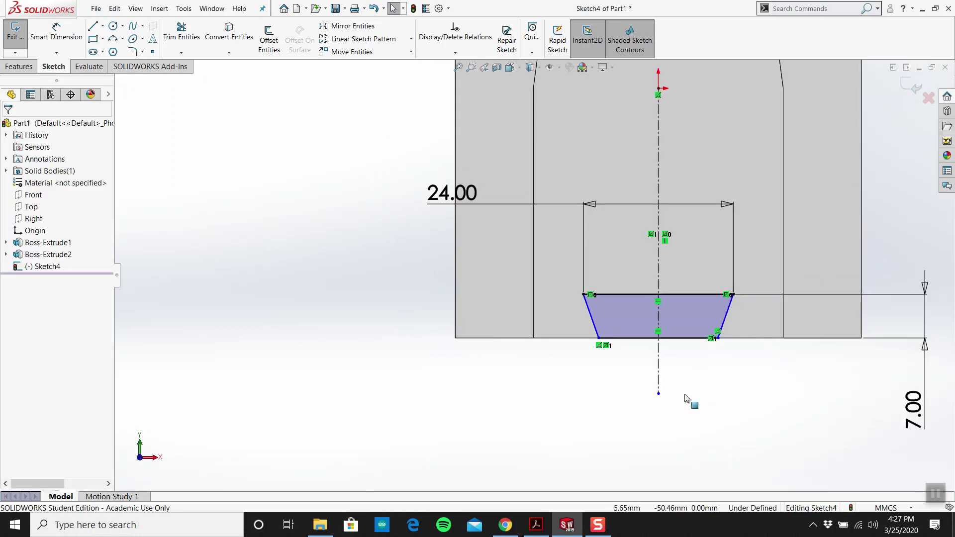
scroll(688, 397, down, 2)
Step: After checking the PDF, set the slot's left slanted side at 72° to the top edge
click(506, 525)
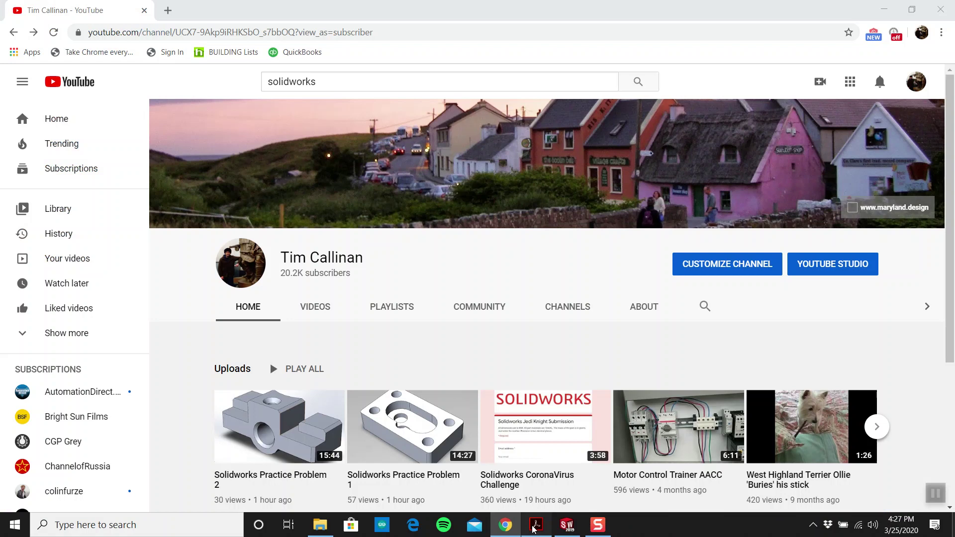
click(534, 526)
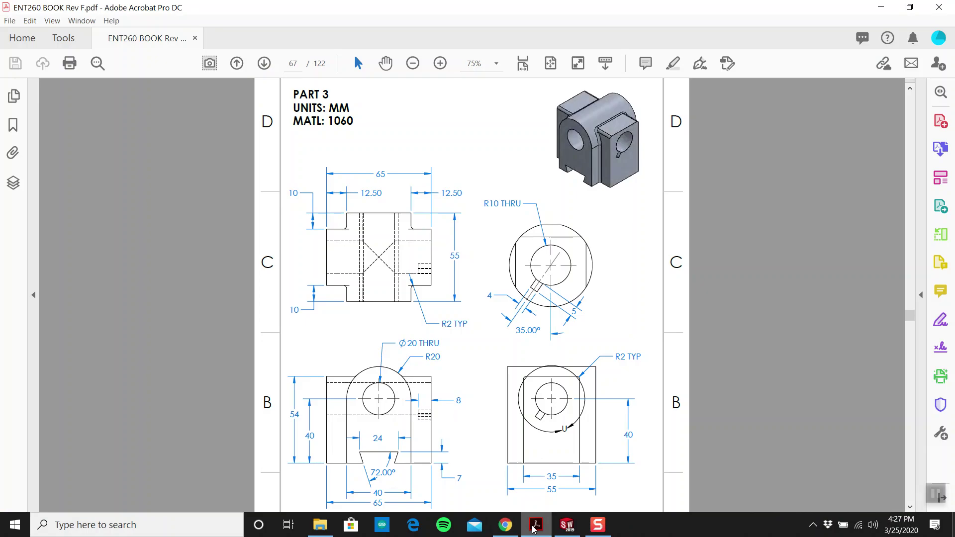
click(567, 525)
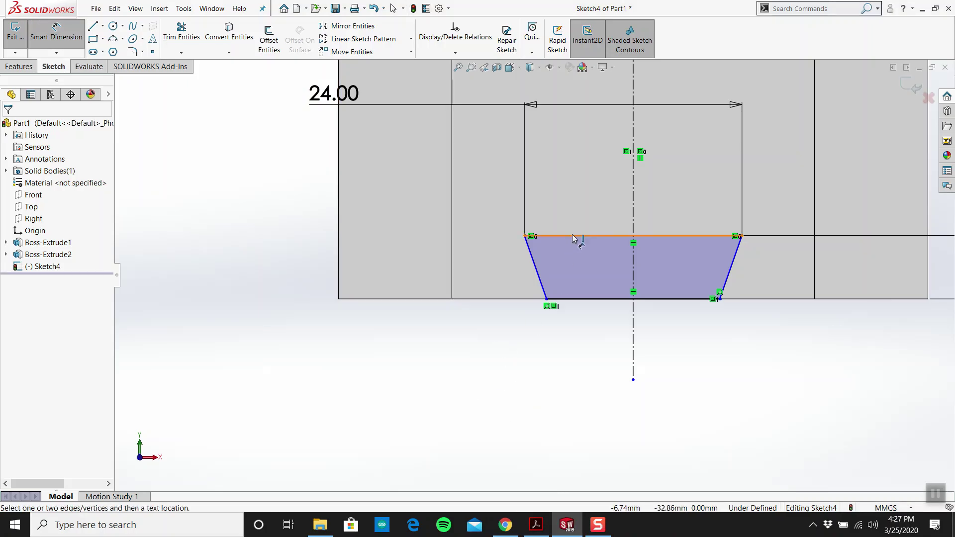
click(552, 236)
click(538, 274)
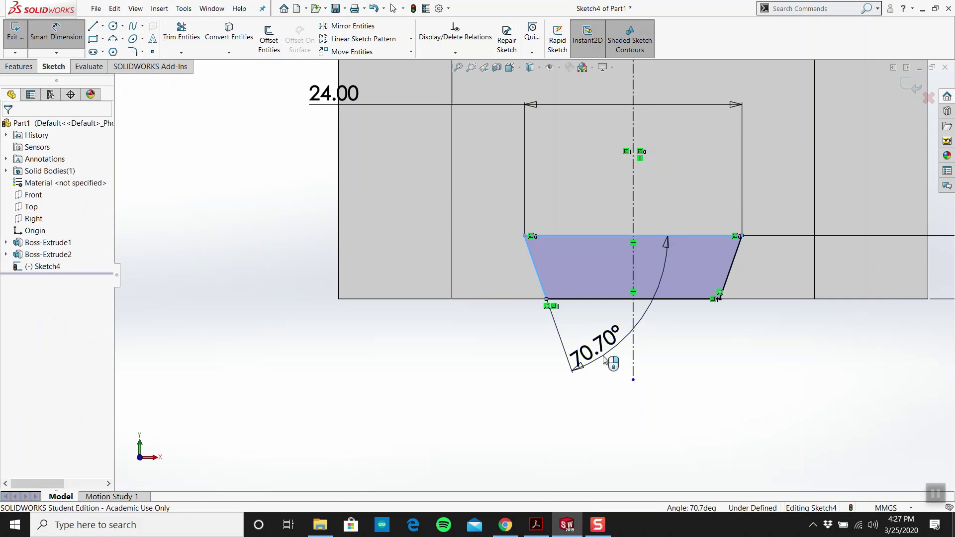
click(611, 359)
text(72)
key(Return)
key(Escape)
scroll(599, 307, up, 2)
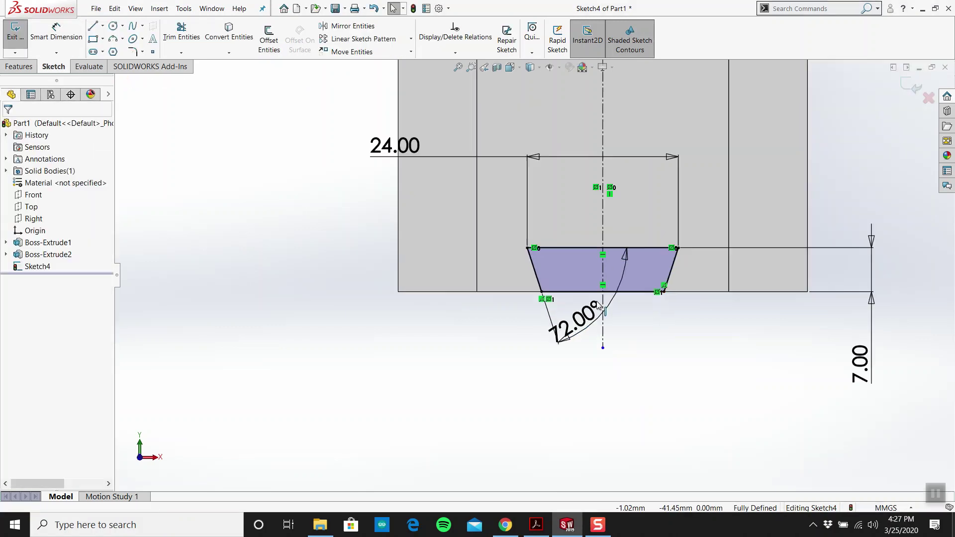
Step: Cut the trapezoid sketch Through All as Cut-Extrude1 to form the dovetail slot
click(910, 88)
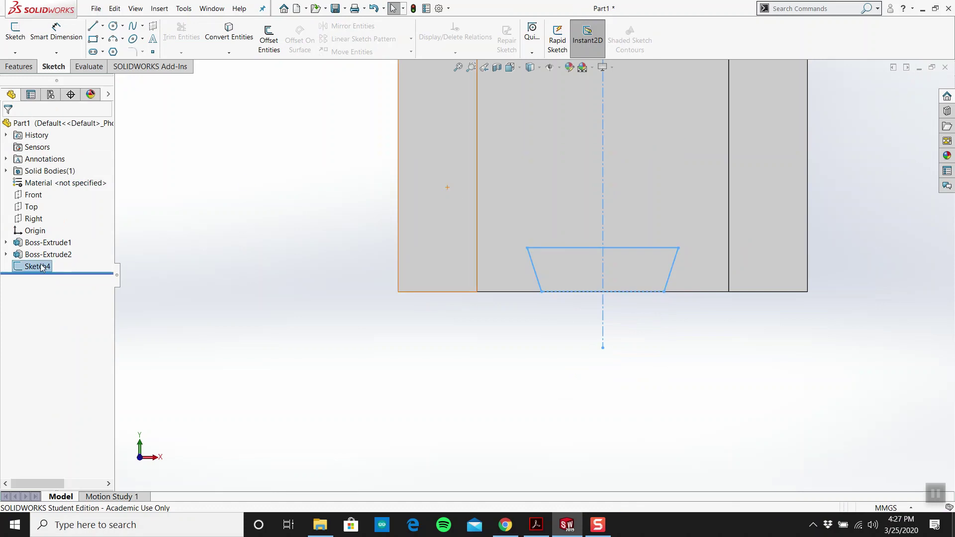
click(171, 40)
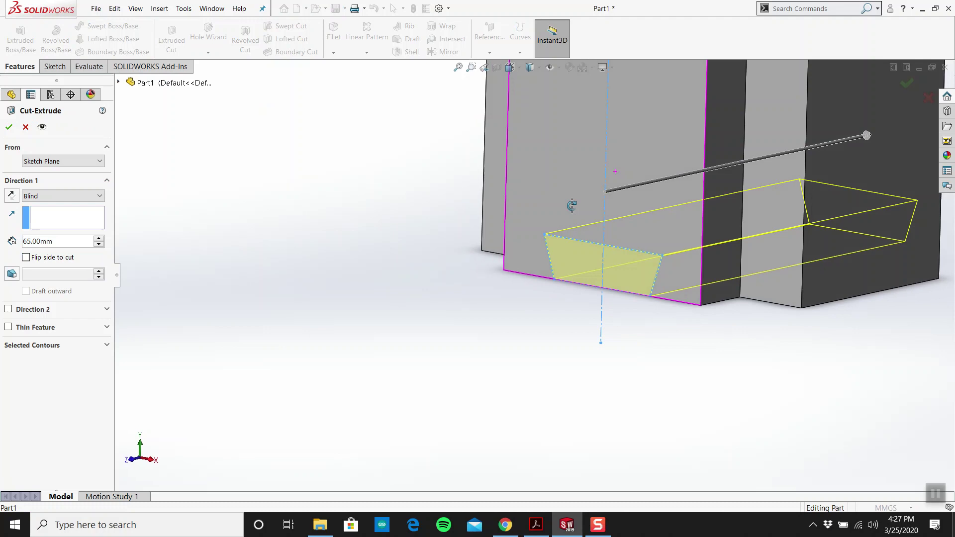
click(57, 196)
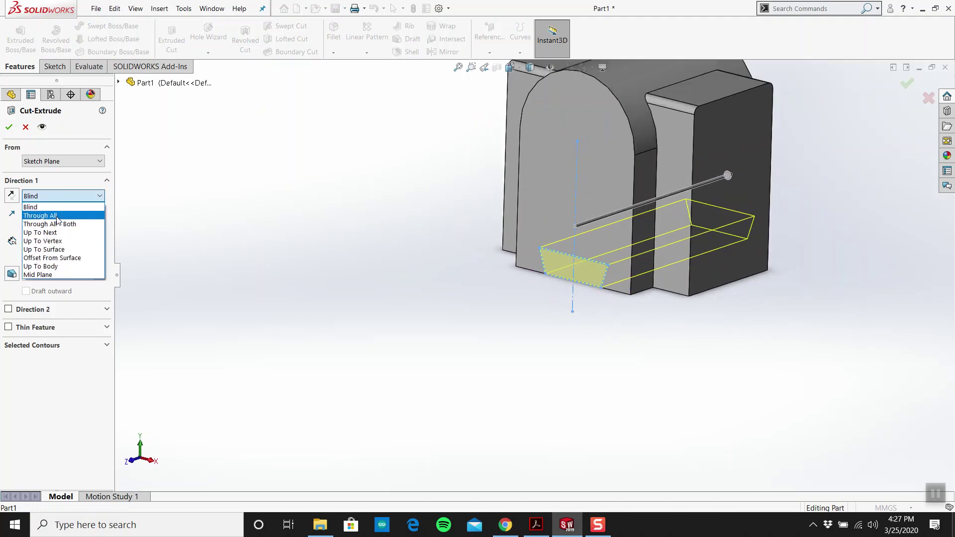
click(44, 215)
click(9, 126)
key(Escape)
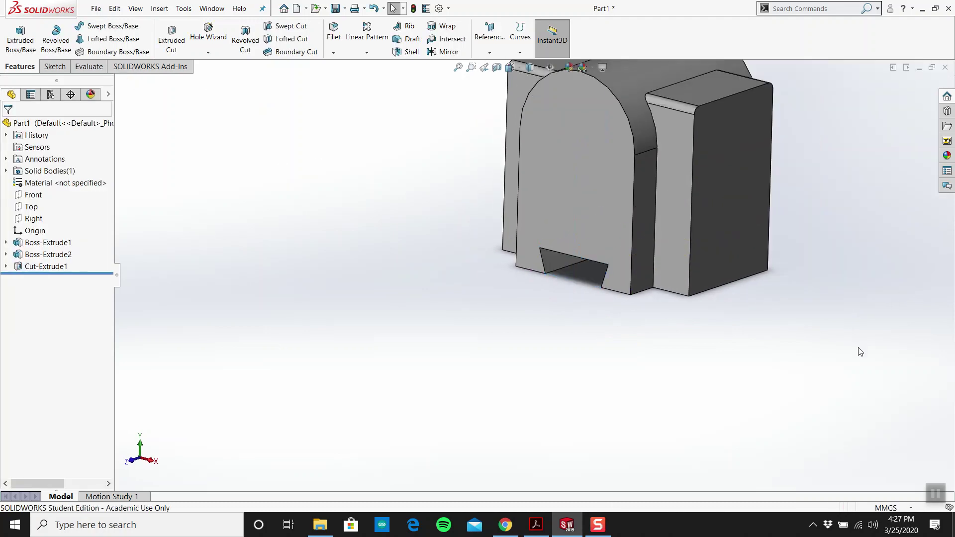
mouse_move(859, 351)
middle_down()
mouse_move(757, 269)
mouse_move(713, 335)
mouse_move(607, 157)
mouse_move(604, 171)
middle_up()
Step: After checking the drawing, start a new sketch on the arched front face
click(535, 526)
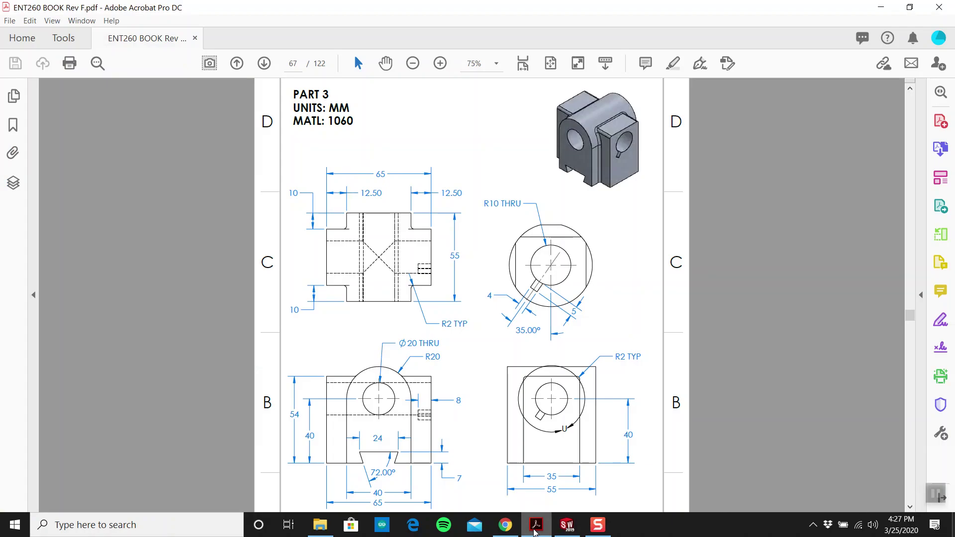
click(535, 527)
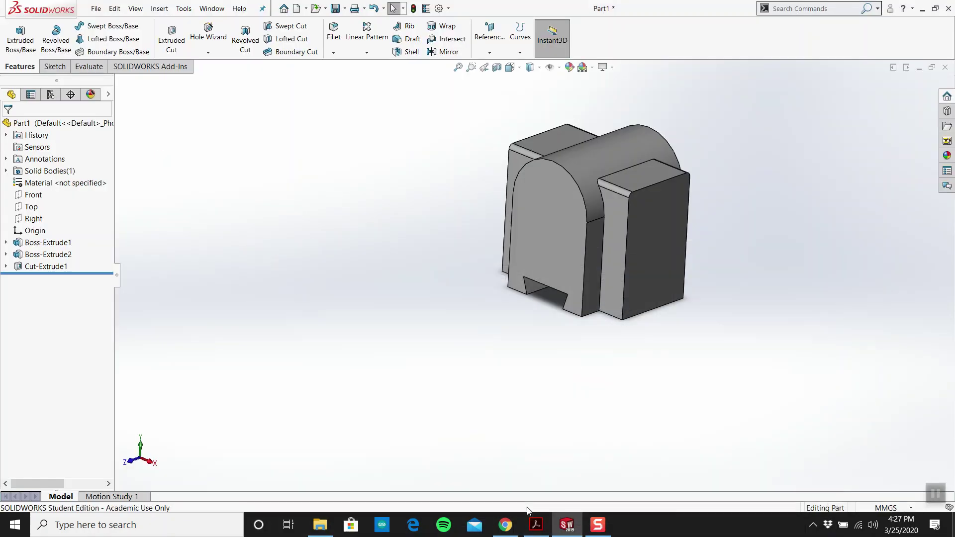
click(54, 66)
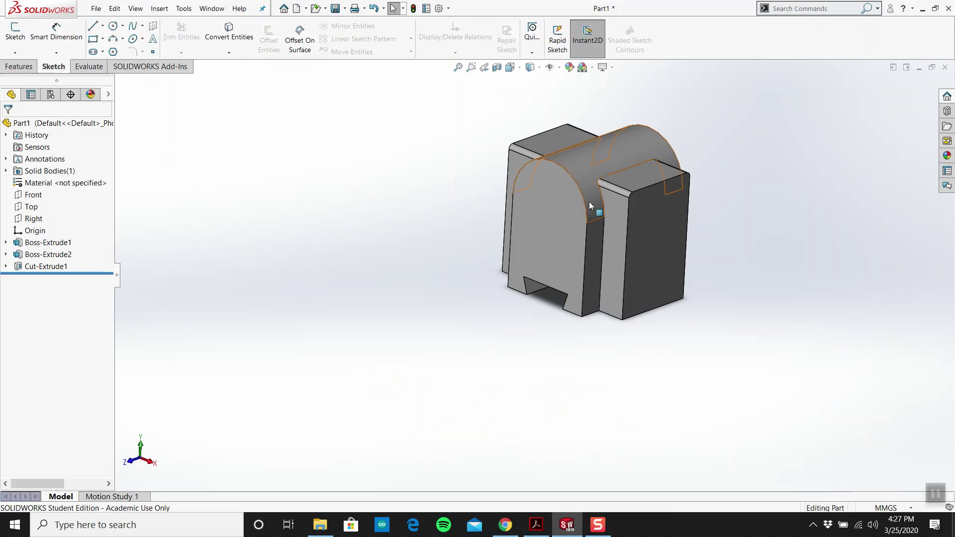
click(557, 197)
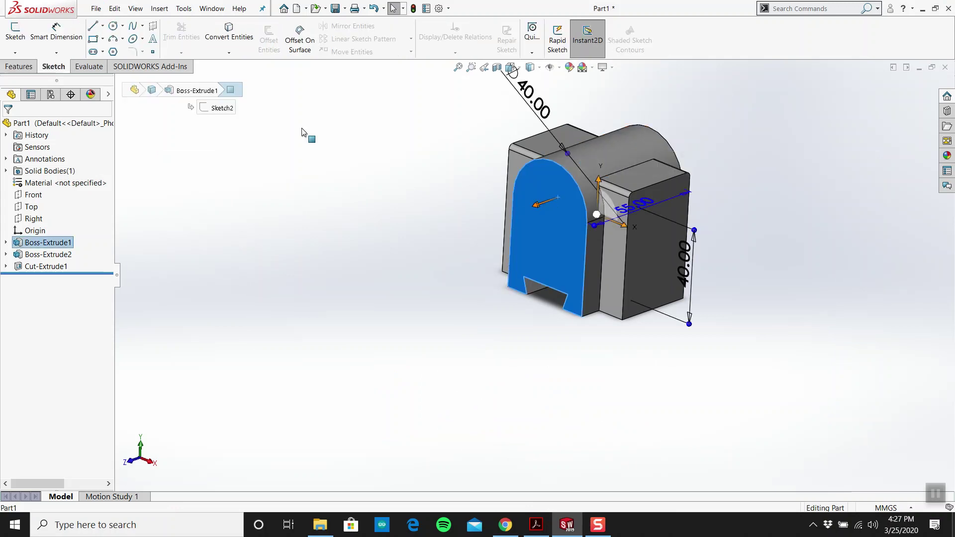
click(15, 31)
Step: Draw a circle centred on the arch centre and dimension it Ø20 mm
click(113, 25)
scroll(563, 213, down, 1)
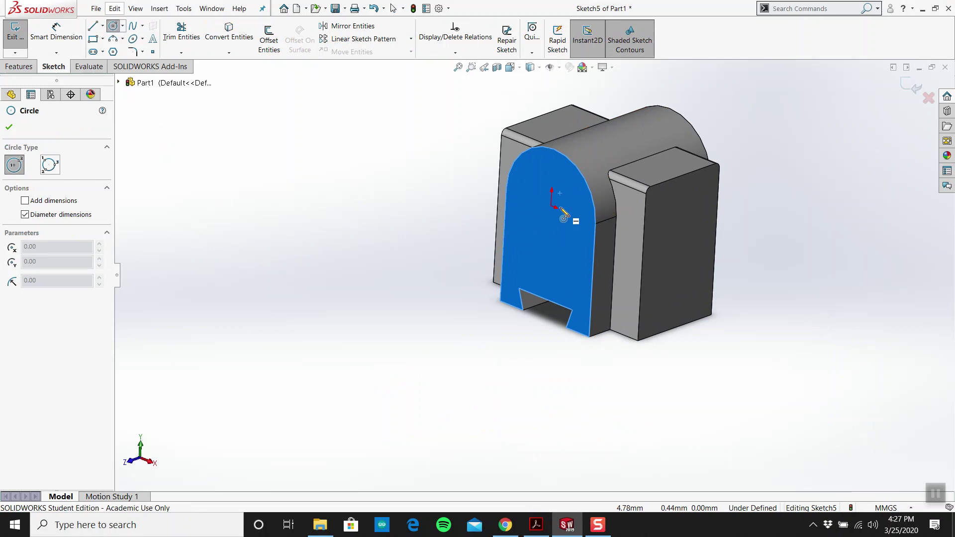
drag(550, 212, 542, 225)
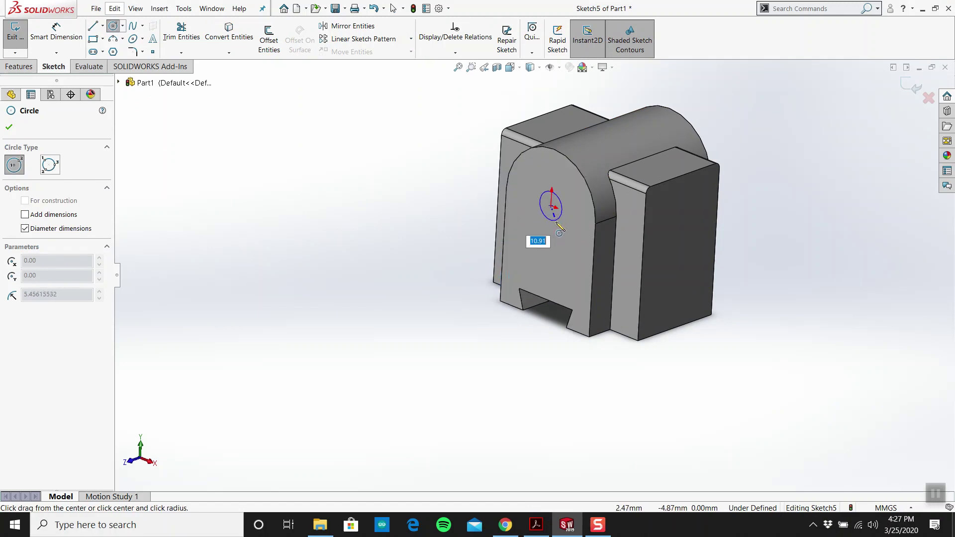
key(Escape)
click(56, 31)
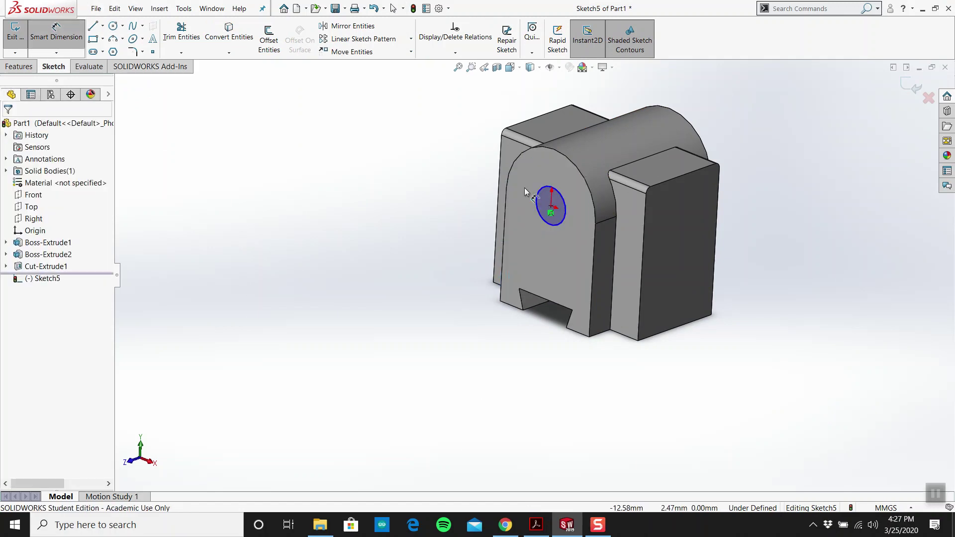
click(546, 190)
click(460, 144)
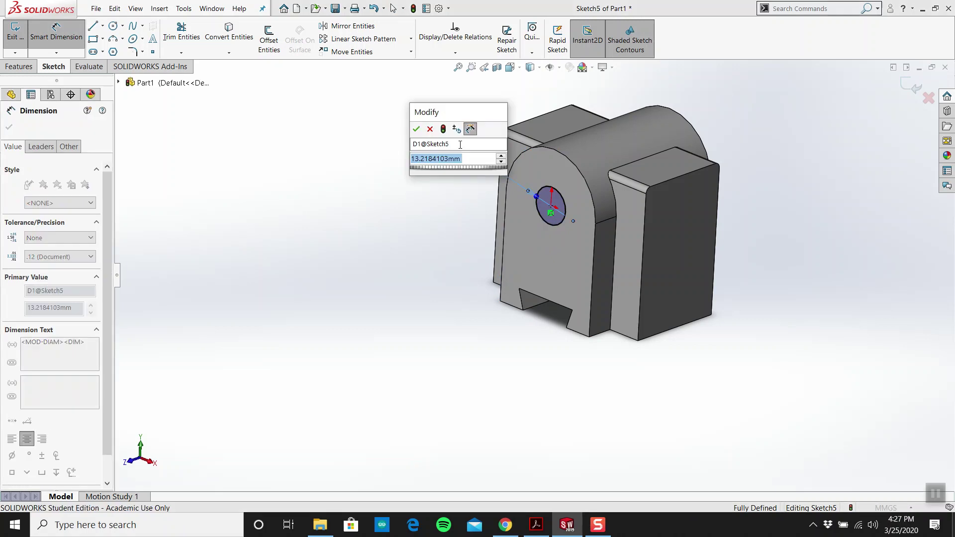
text(20)
key(Return)
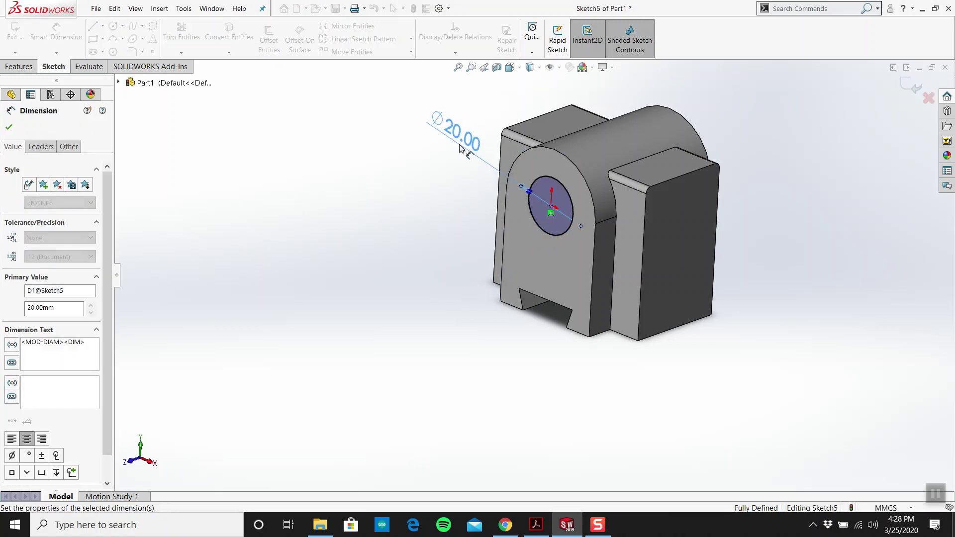
key(Escape)
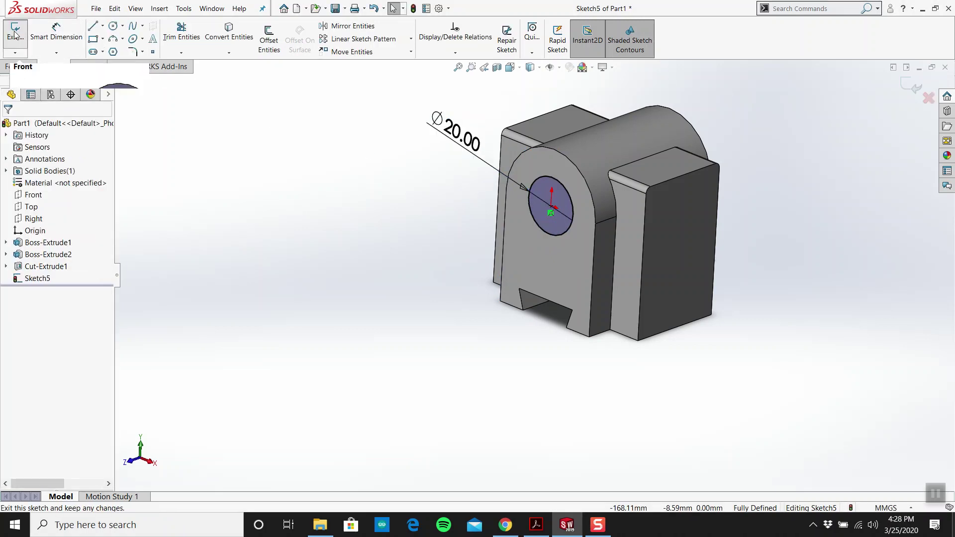
Step: Cut Sketch5's Ø20 circle Through All as Cut-Extrude2, then review the Part 3 drawing
click(15, 33)
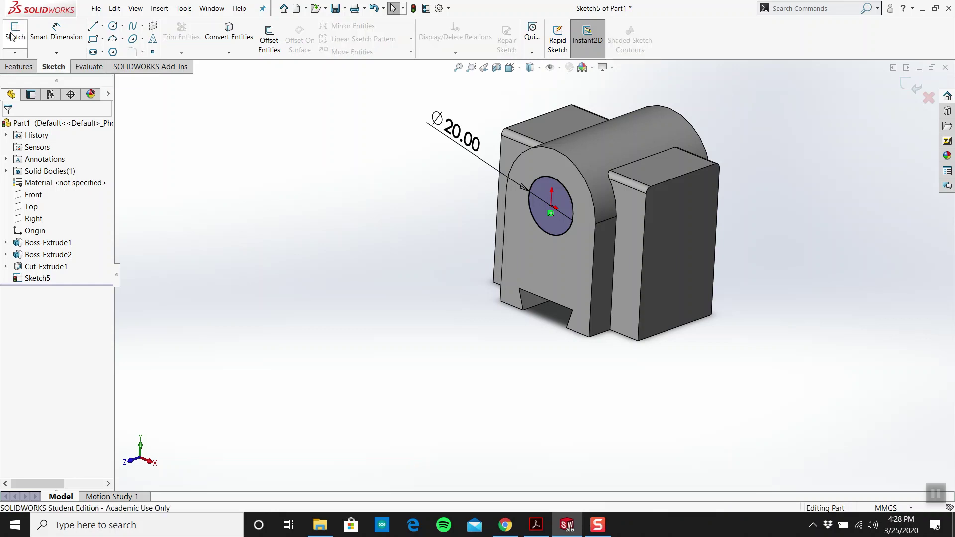
click(29, 279)
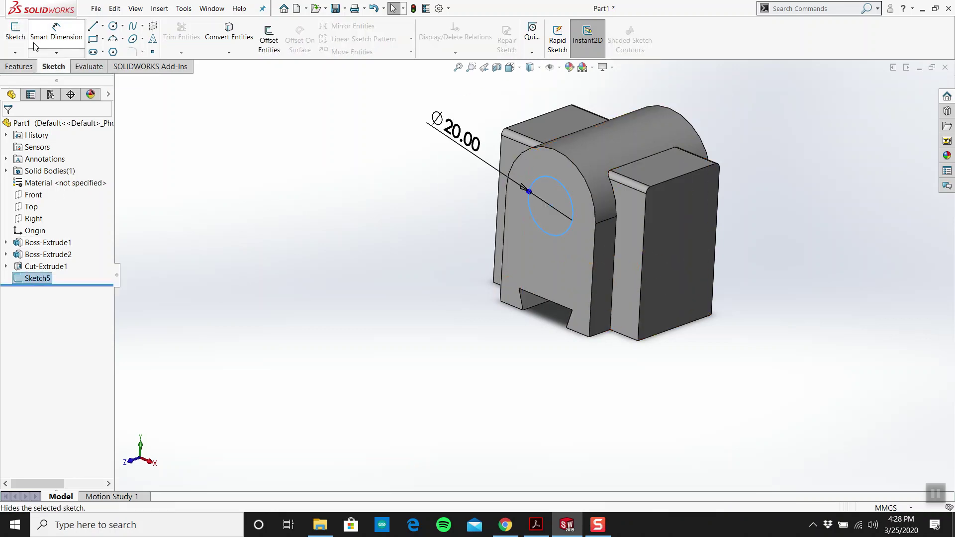
click(19, 66)
click(172, 42)
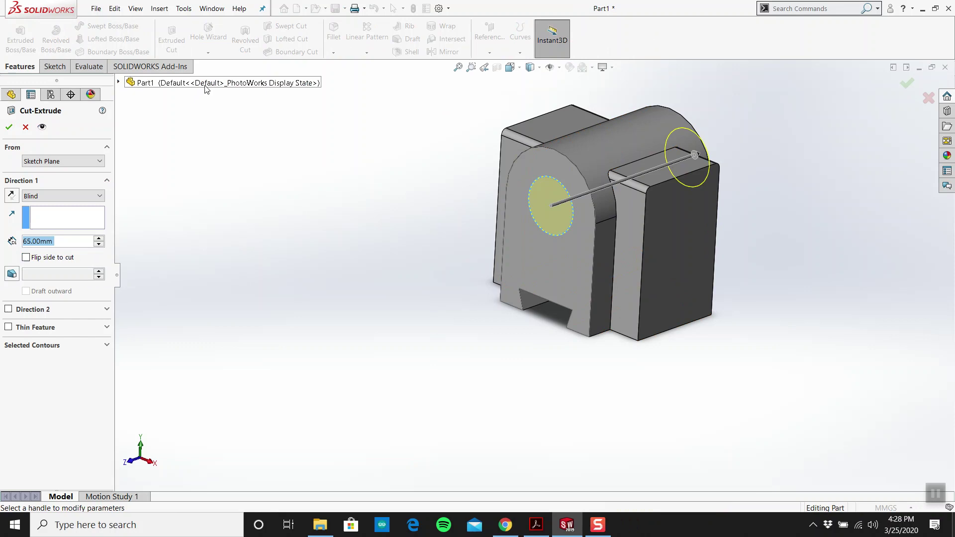
click(101, 196)
click(47, 215)
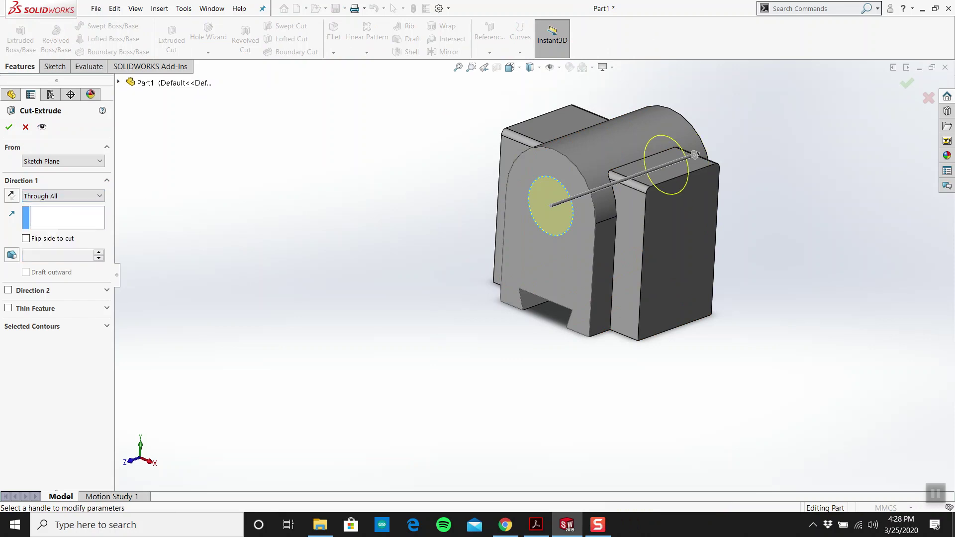
click(9, 127)
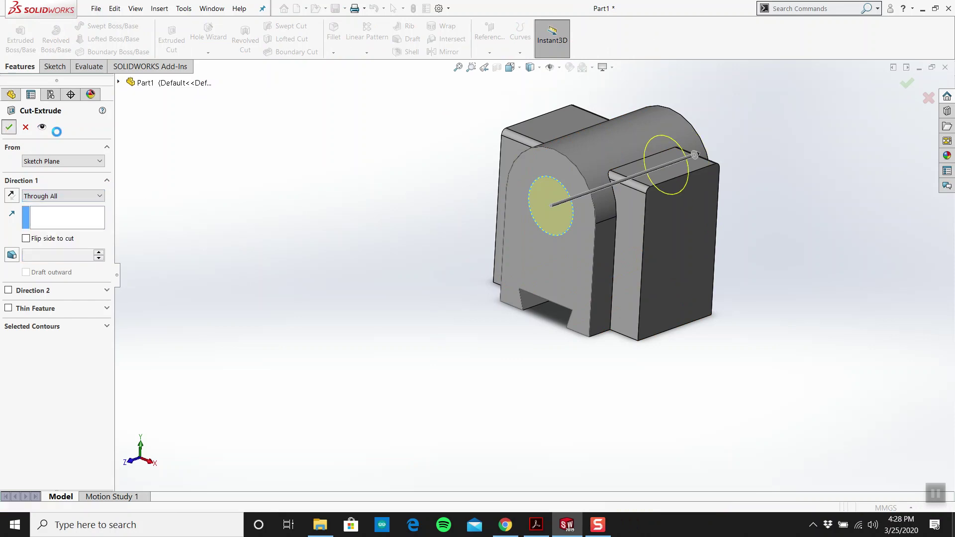
click(536, 524)
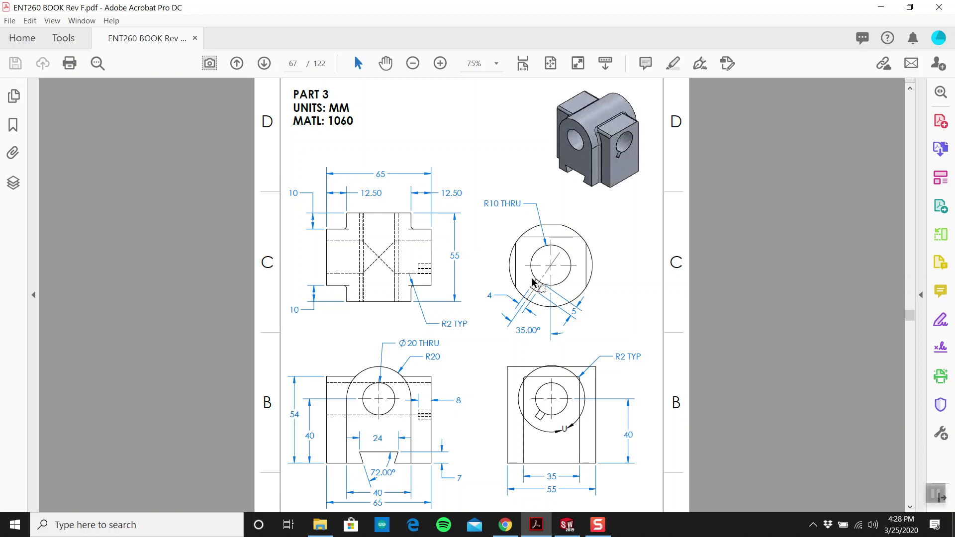
click(566, 525)
click(53, 66)
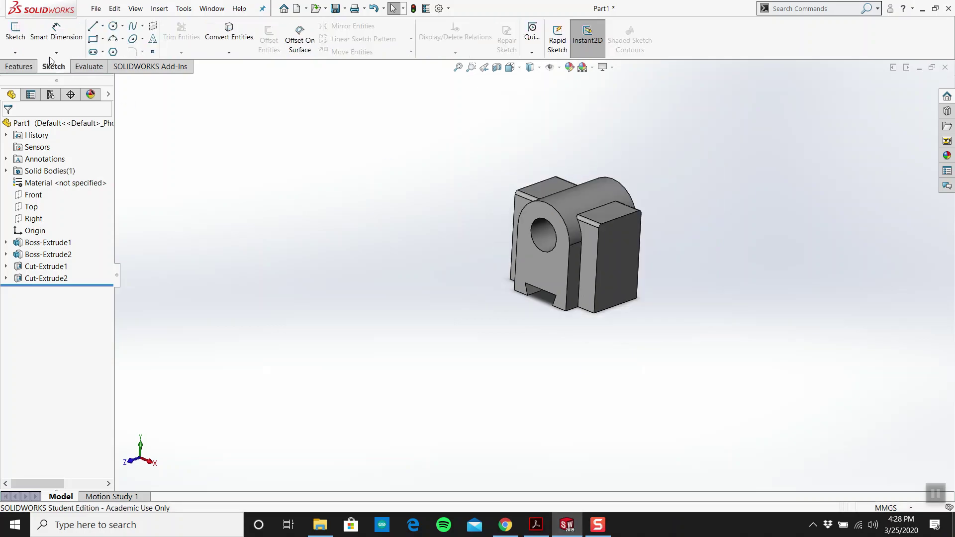
Step: Start a new sketch on the block's side face, checking the reference drawing
click(15, 31)
click(611, 230)
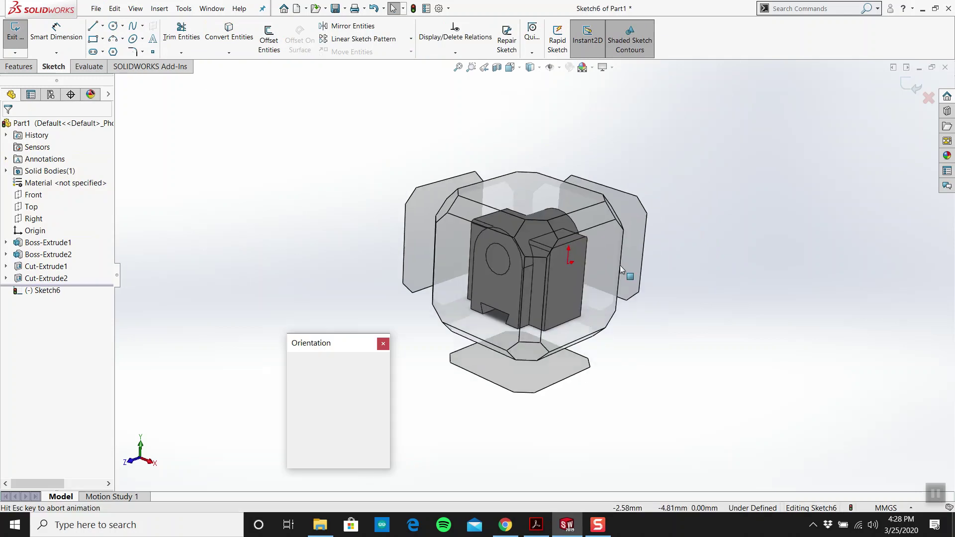
click(537, 527)
click(541, 530)
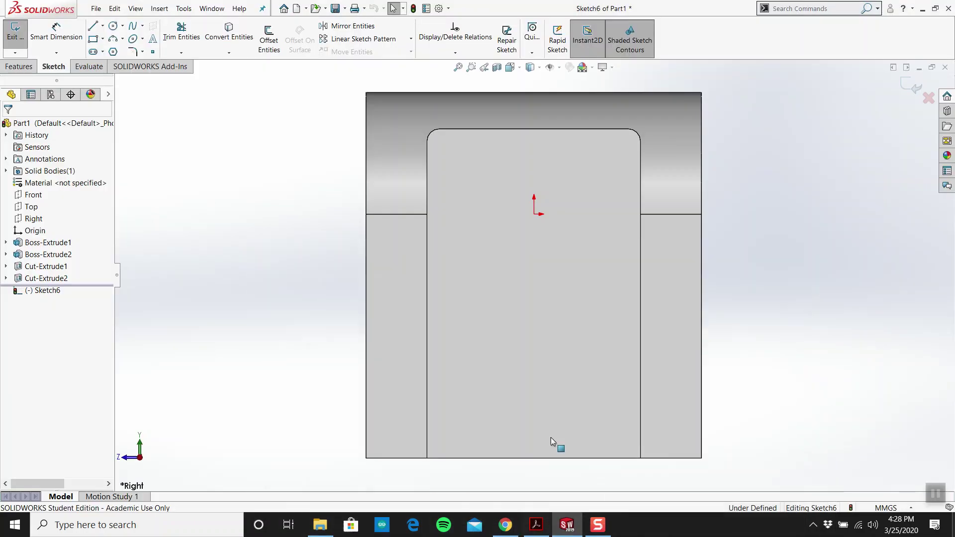
click(39, 37)
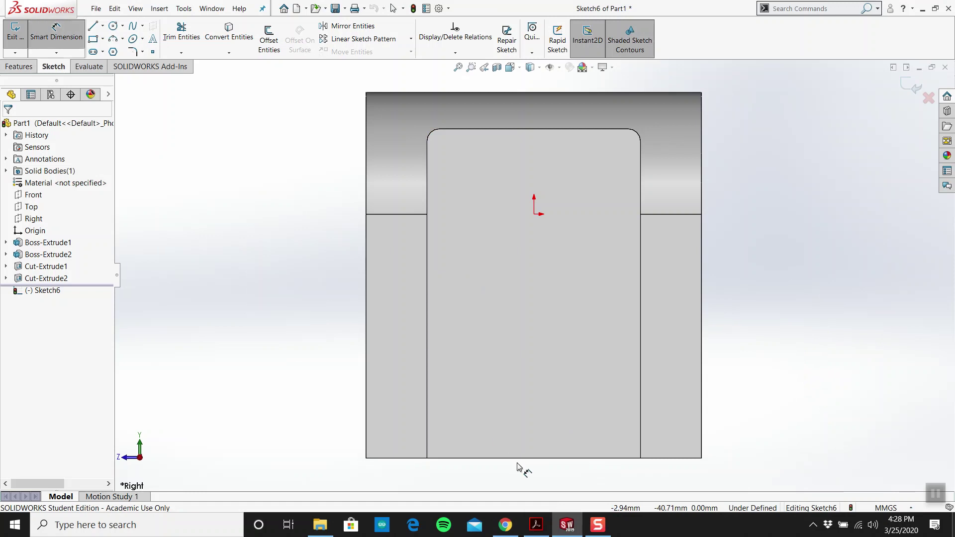
click(521, 459)
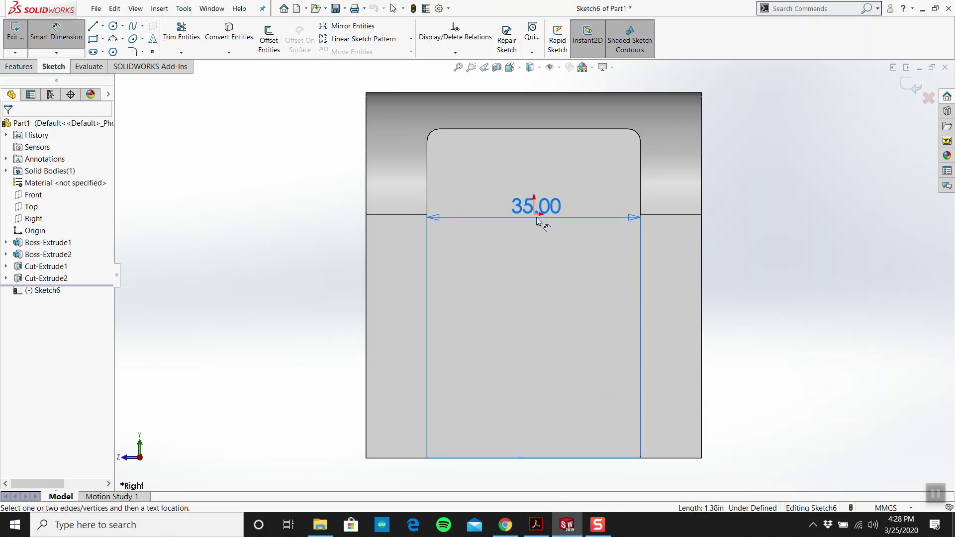
key(Escape)
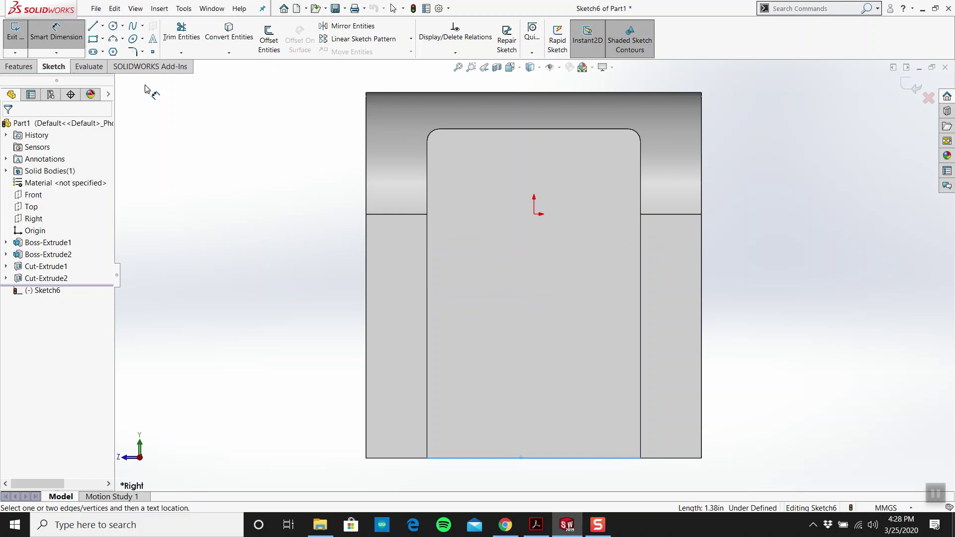
key(Escape)
Step: Draw a circle below the origin and make its centre Vertical with the origin
key(c)
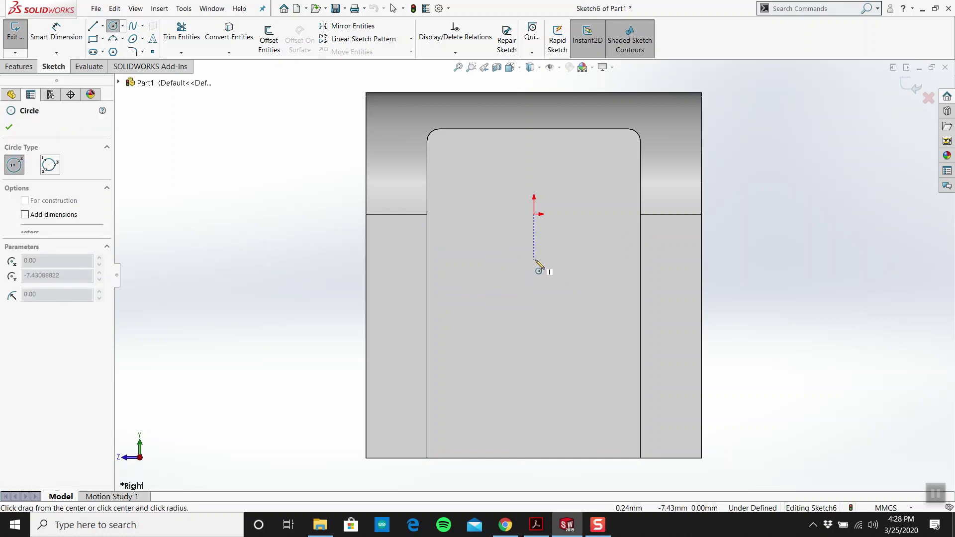
click(534, 259)
click(542, 304)
key(Escape)
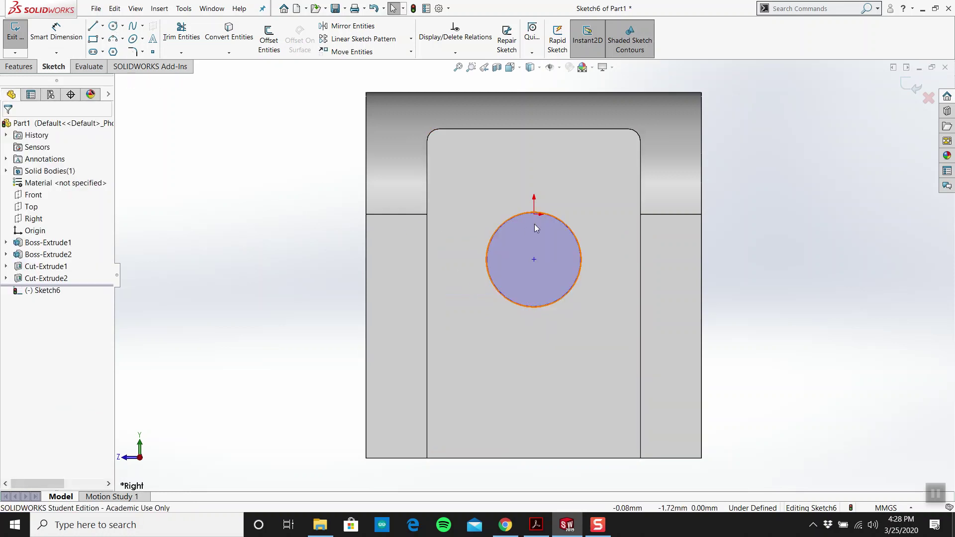
ctrl+click(534, 260)
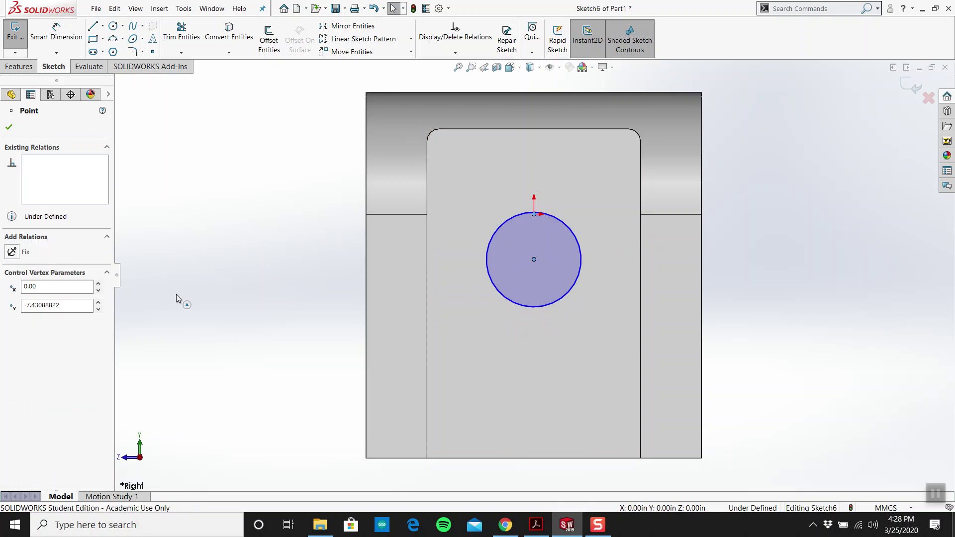
click(12, 319)
Step: Dimension the circle centre 40 mm above the bottom edge
key(d)
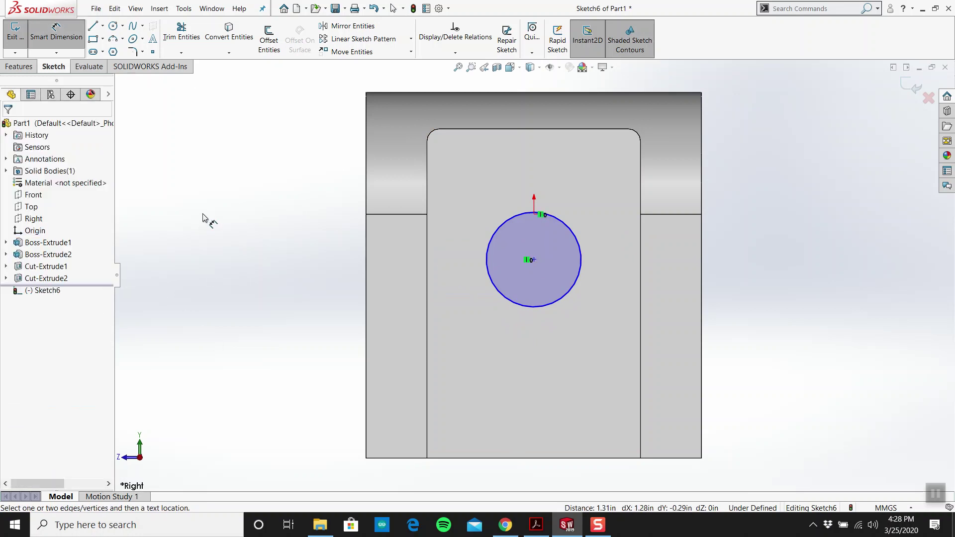
click(506, 294)
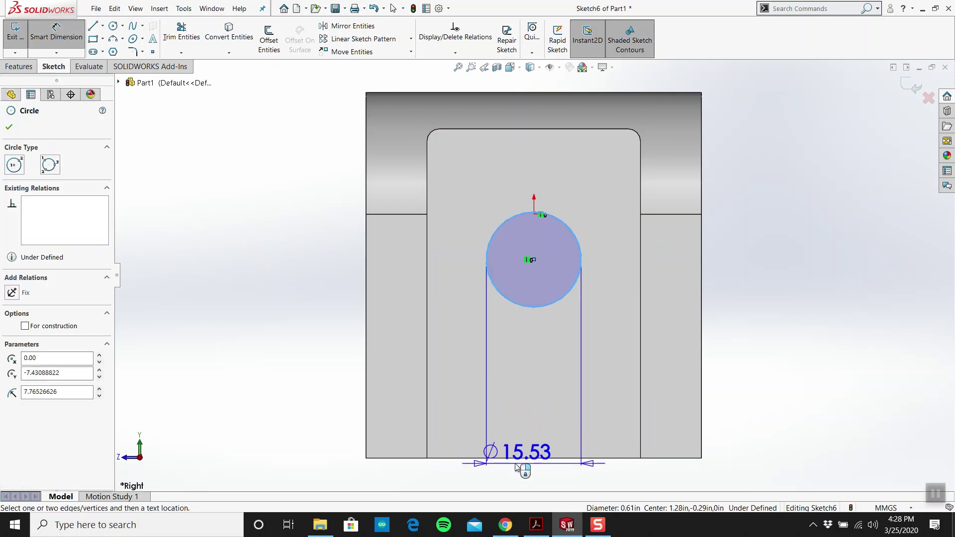
click(517, 459)
click(303, 372)
text(40)
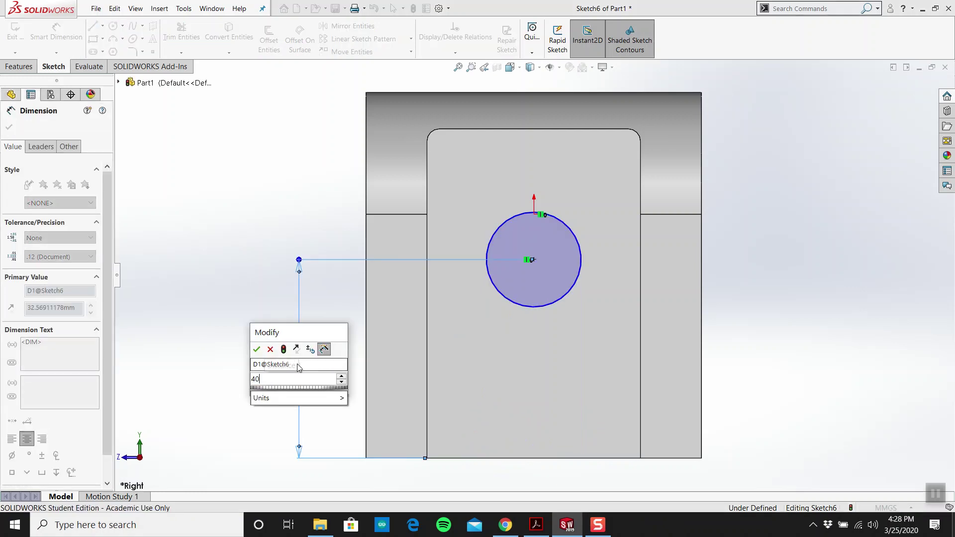
key(Return)
key(Escape)
scroll(511, 226, down, 3)
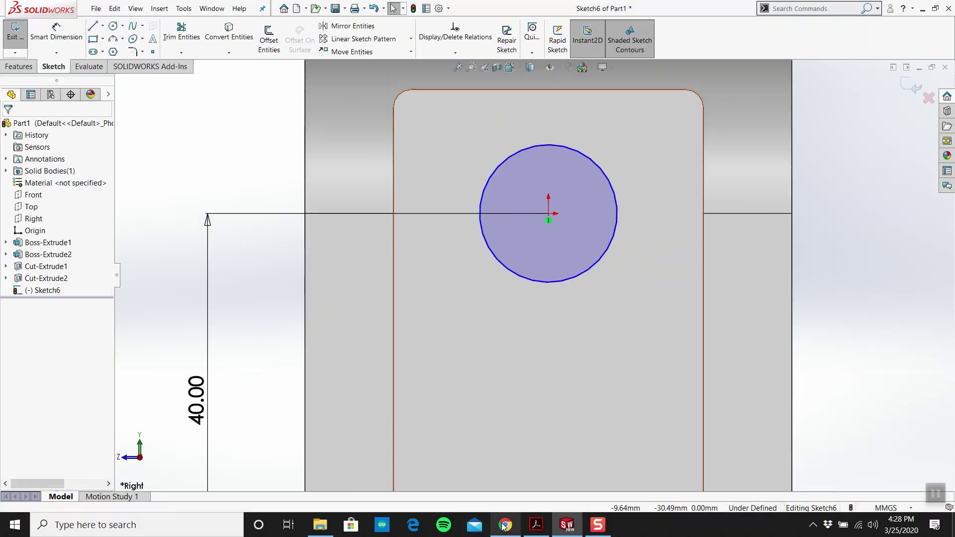
Step: After checking the hole size on the drawing, dimension the circle Ø20 mm
click(534, 524)
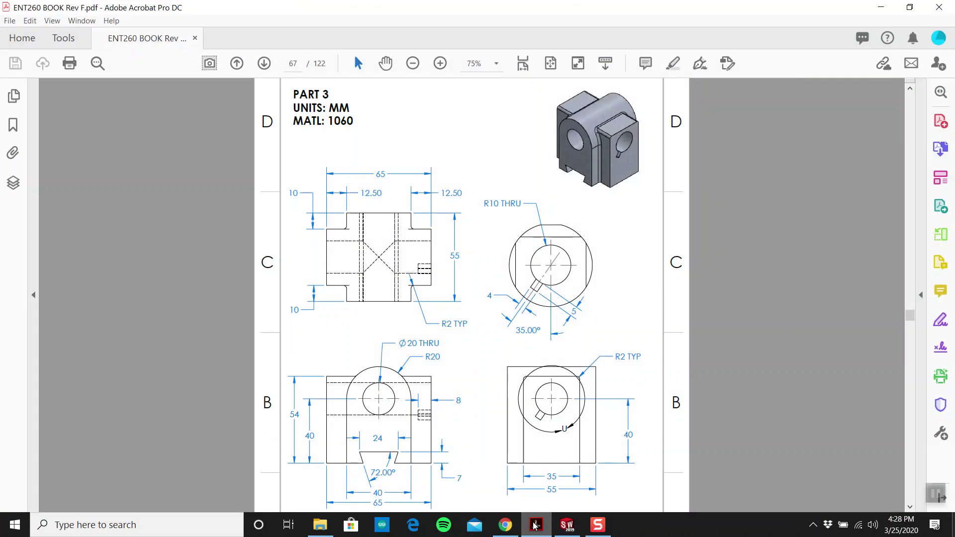
click(535, 525)
click(56, 31)
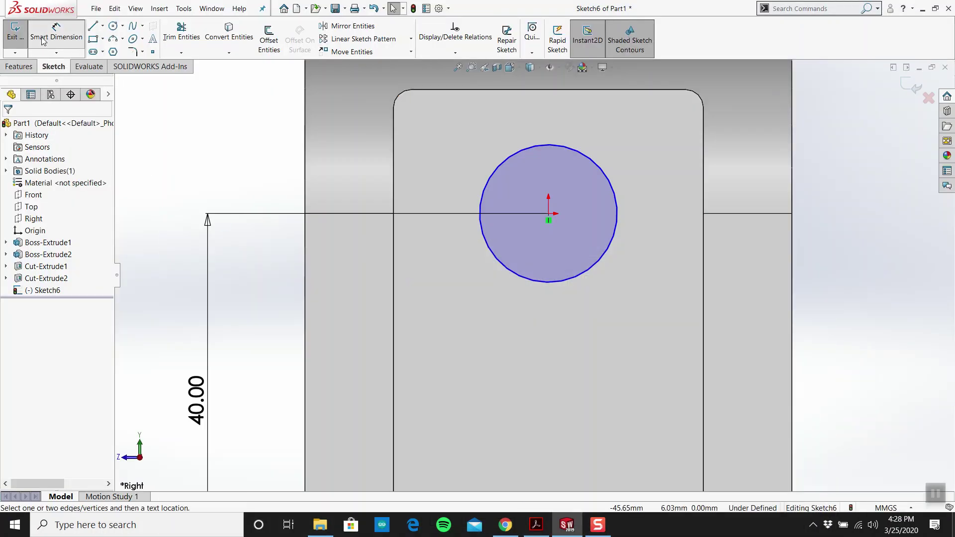
click(538, 147)
key(f)
click(438, 101)
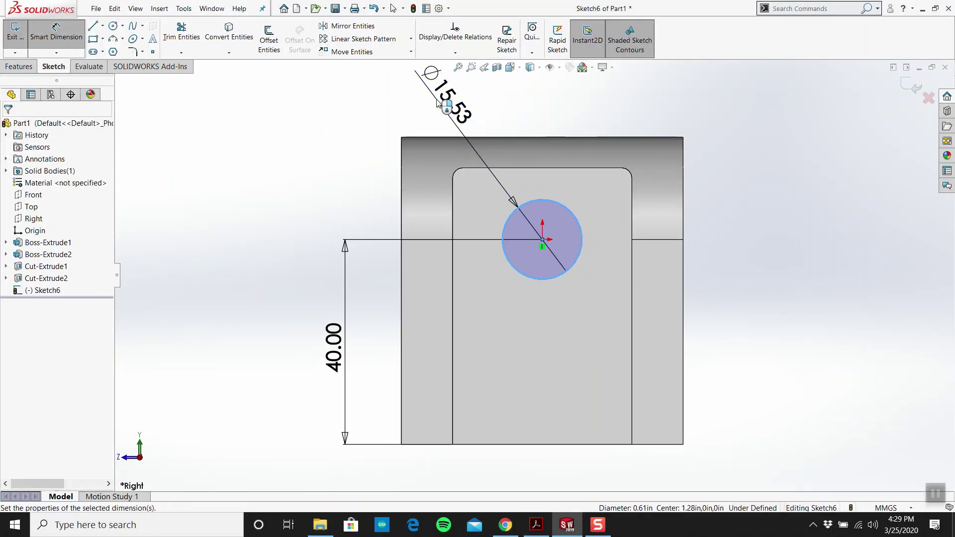
text(20)
key(Return)
key(Escape)
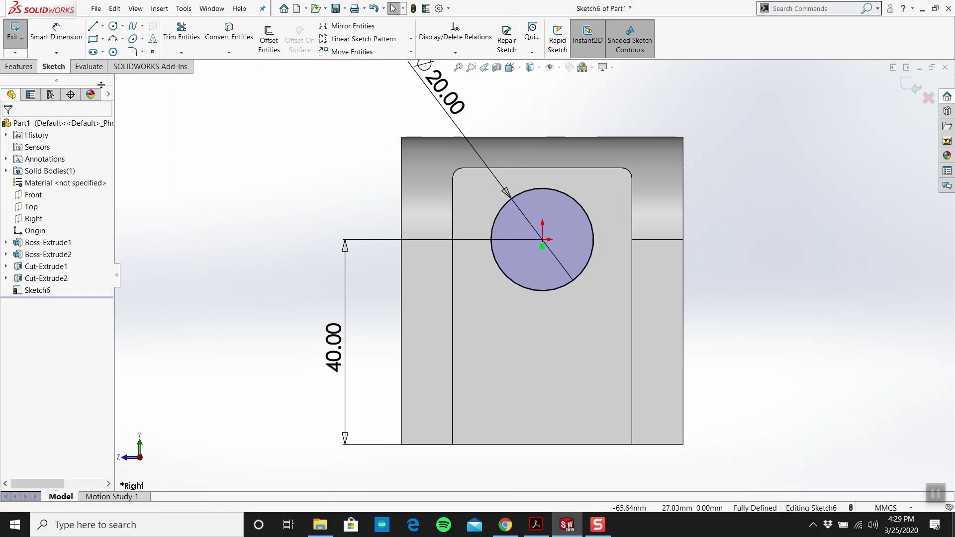
Step: Exit the circle sketch and reopen Sketch6 for editing
click(15, 34)
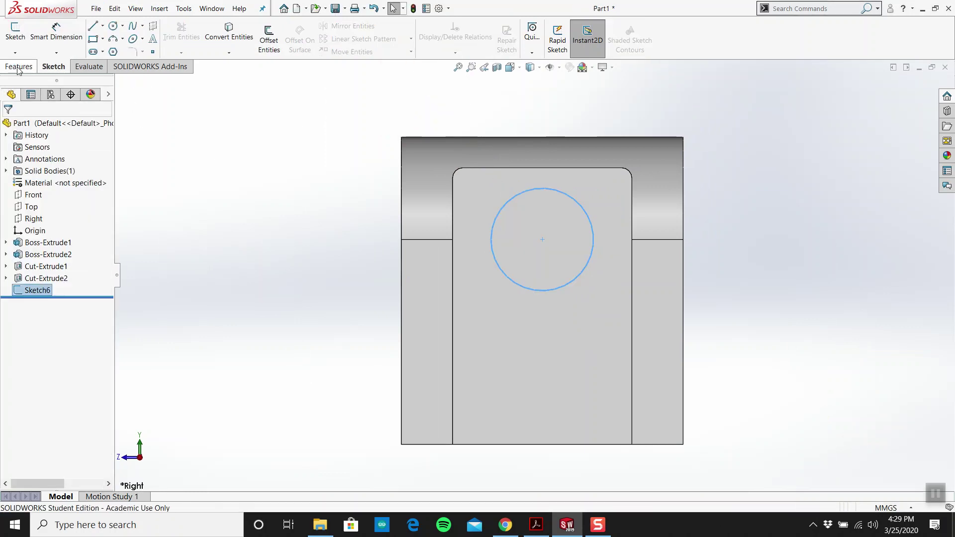
right_click(37, 292)
click(47, 258)
scroll(503, 270, down, 2)
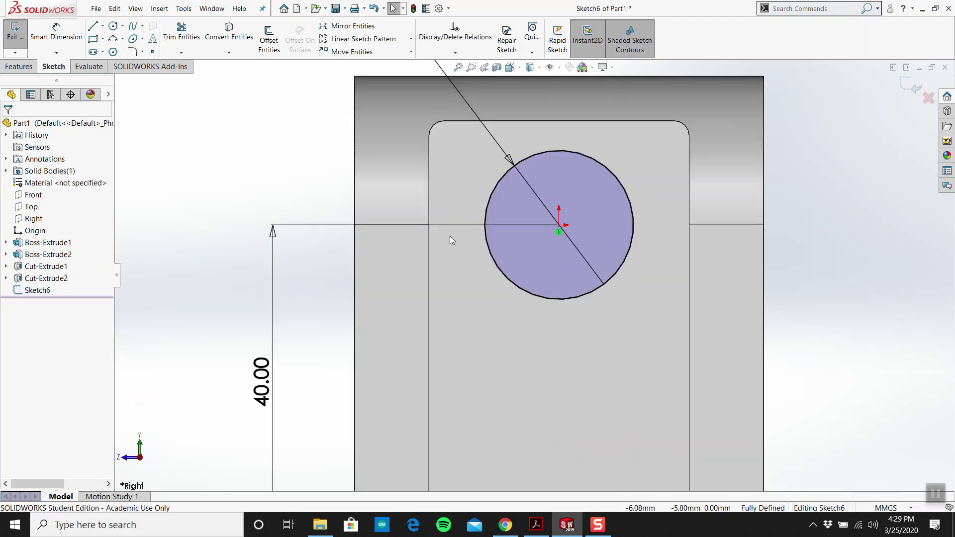
Step: Draw an angled centerline from the circle centre down to the left
click(93, 26)
click(102, 26)
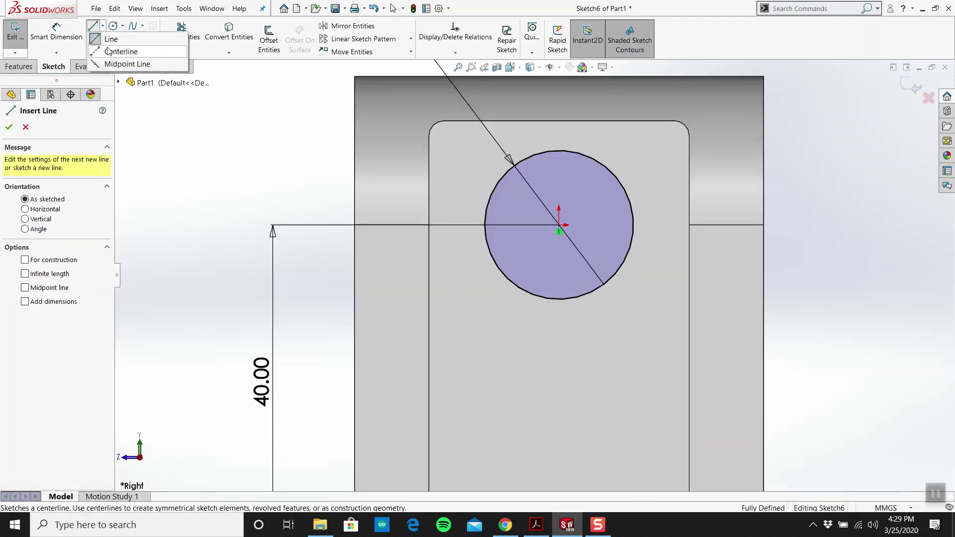
click(108, 51)
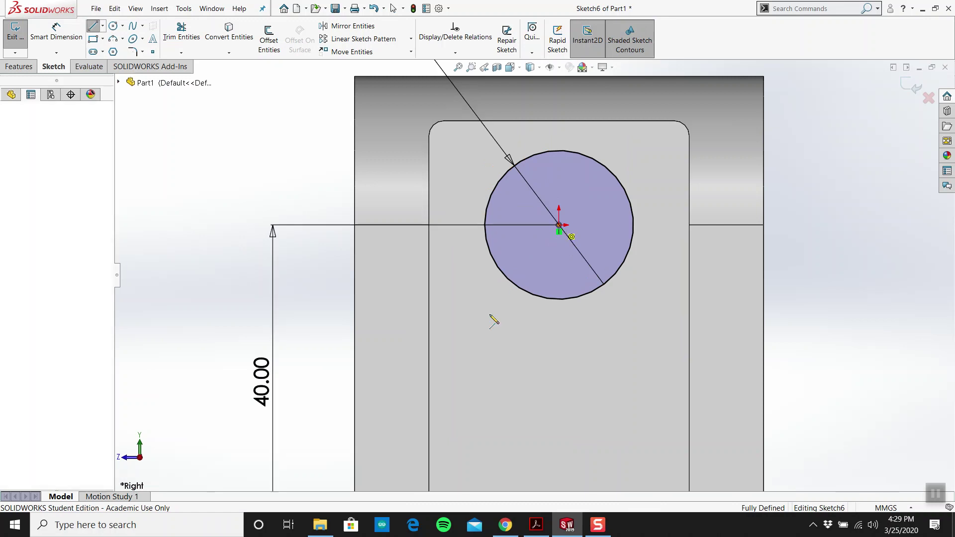
click(559, 224)
click(474, 329)
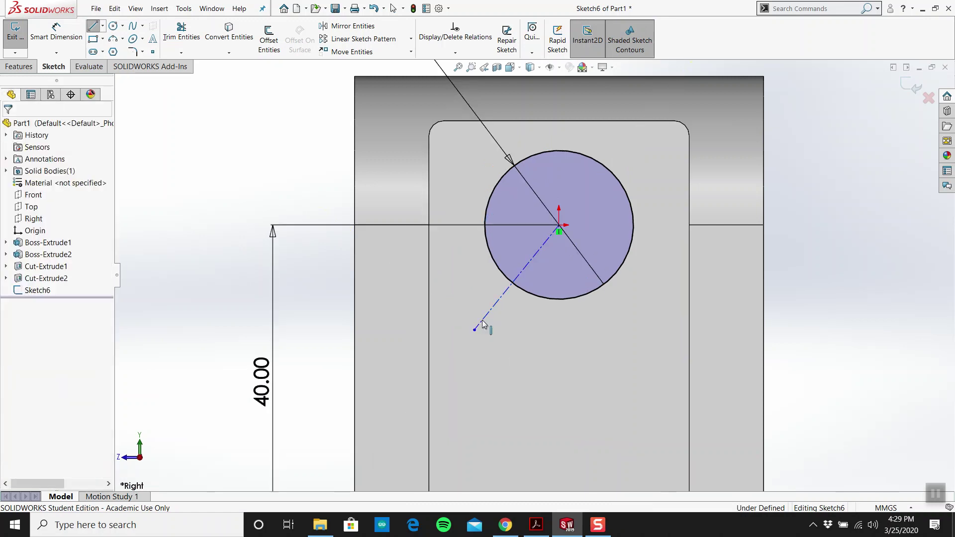
key(Escape)
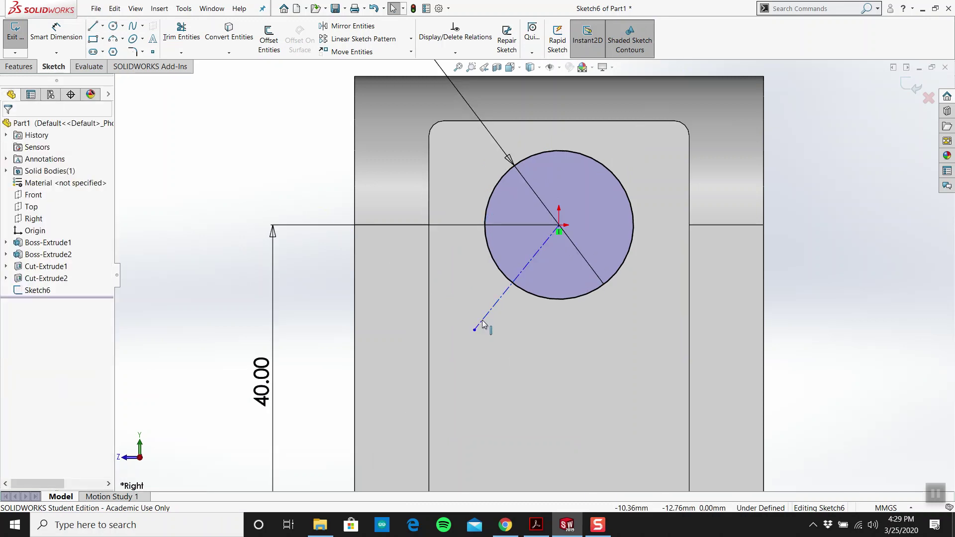
Step: Draw a vertical centerline down from the circle centre, then compare with the Acrobat drawing
click(103, 26)
click(117, 44)
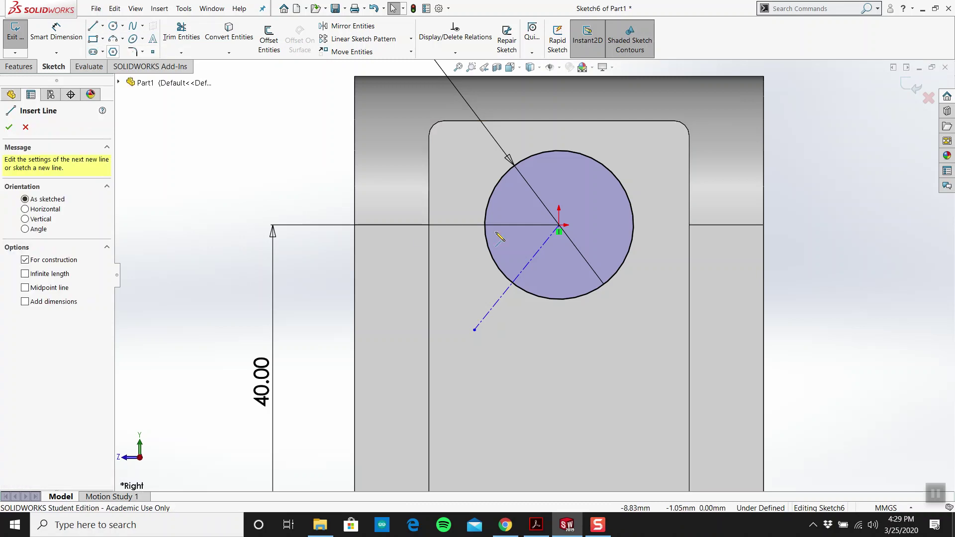
click(559, 227)
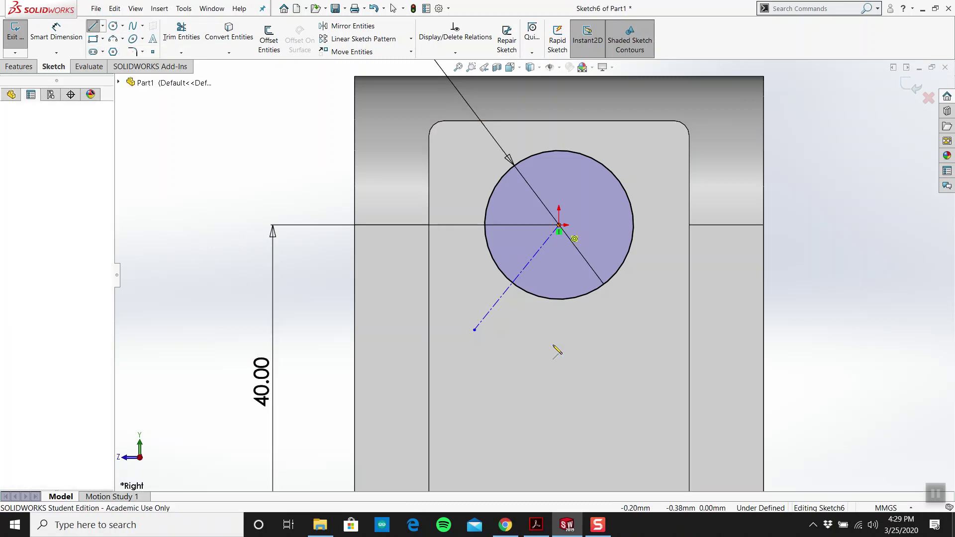
click(558, 427)
key(Escape)
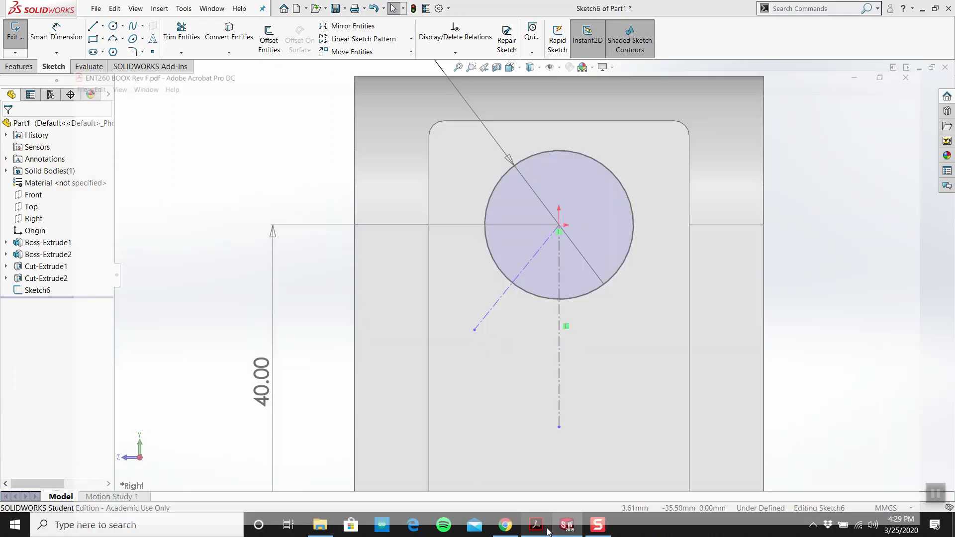
click(546, 528)
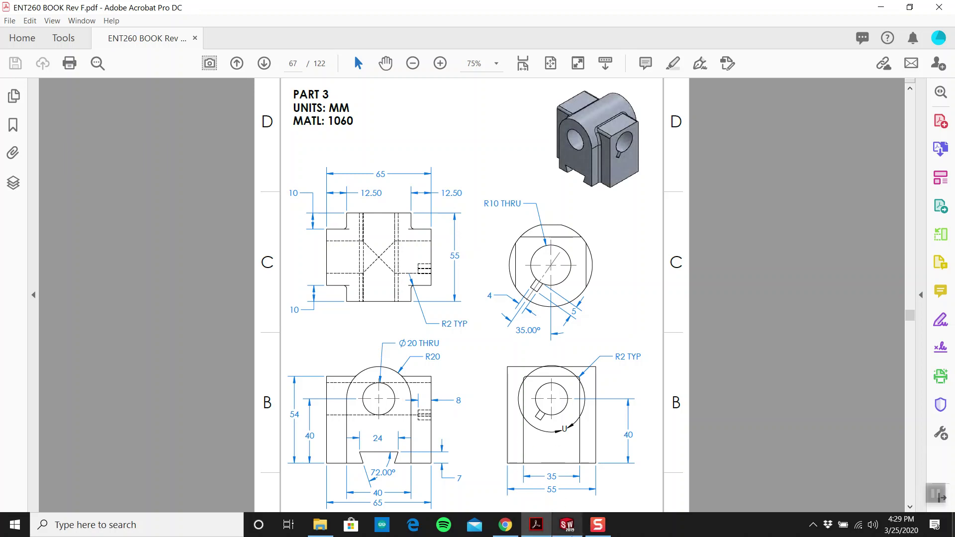
click(566, 524)
Step: Dimension the angle between the angled construction line and vertical centreline as 35°
key(d)
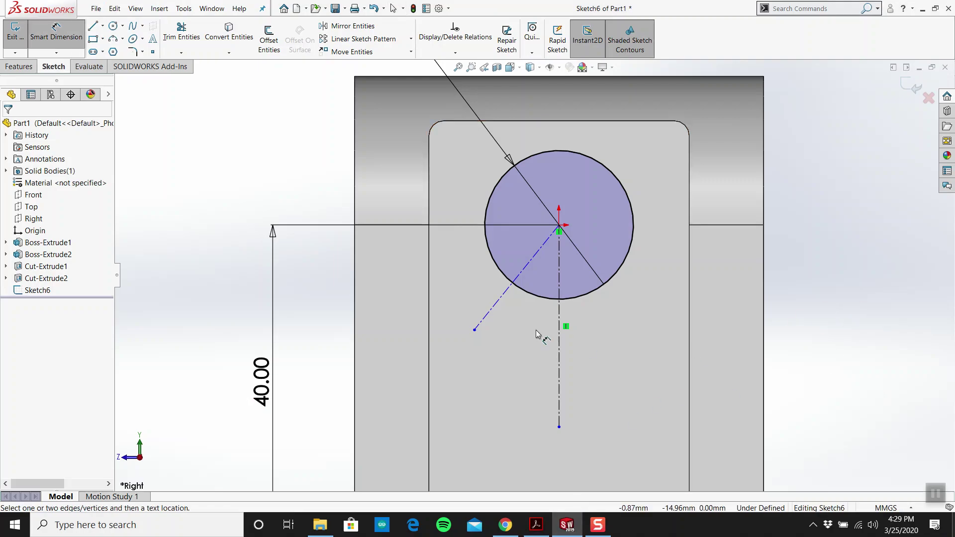
click(506, 293)
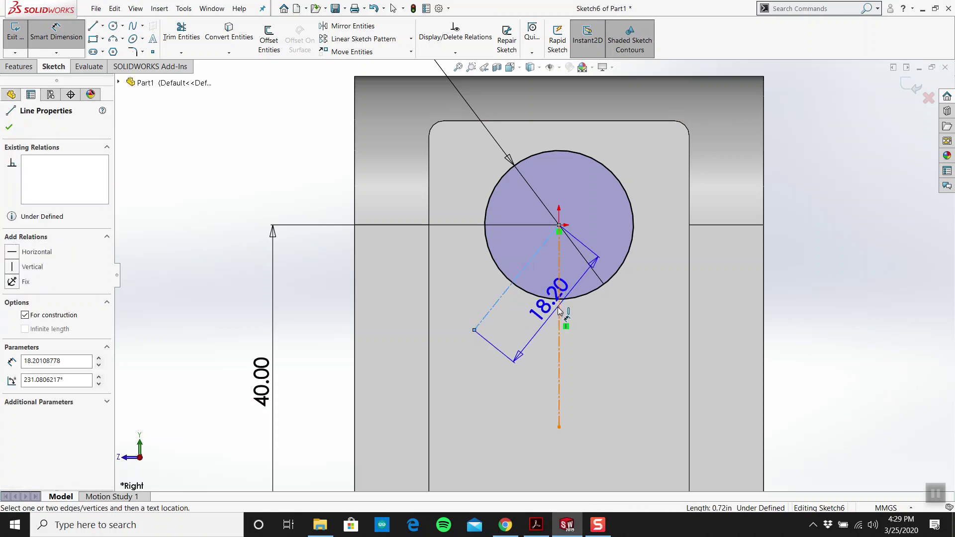
click(559, 323)
click(495, 419)
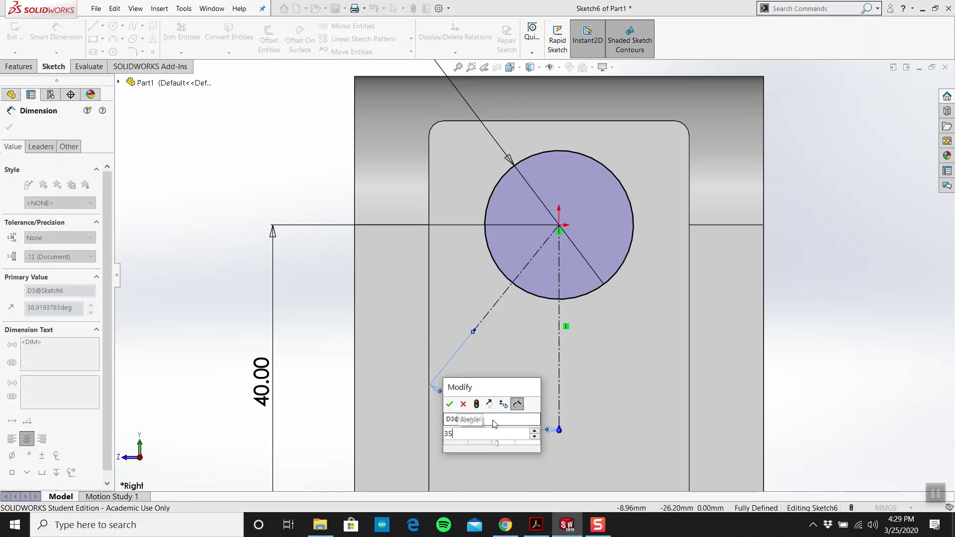
text(35)
key(Return)
key(Escape)
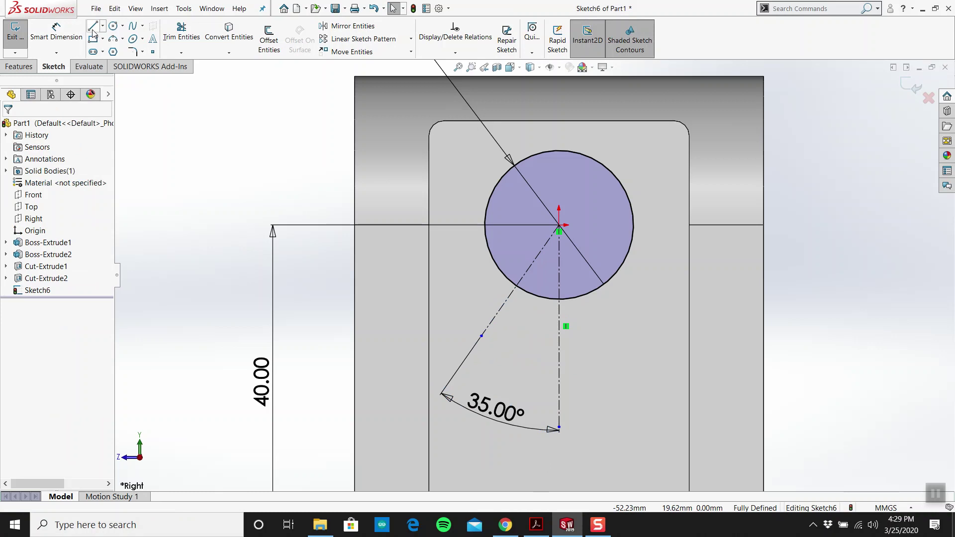
Step: Sketch three connected keyway lines starting and ending on the circle's edge
click(93, 25)
scroll(497, 291, down, 5)
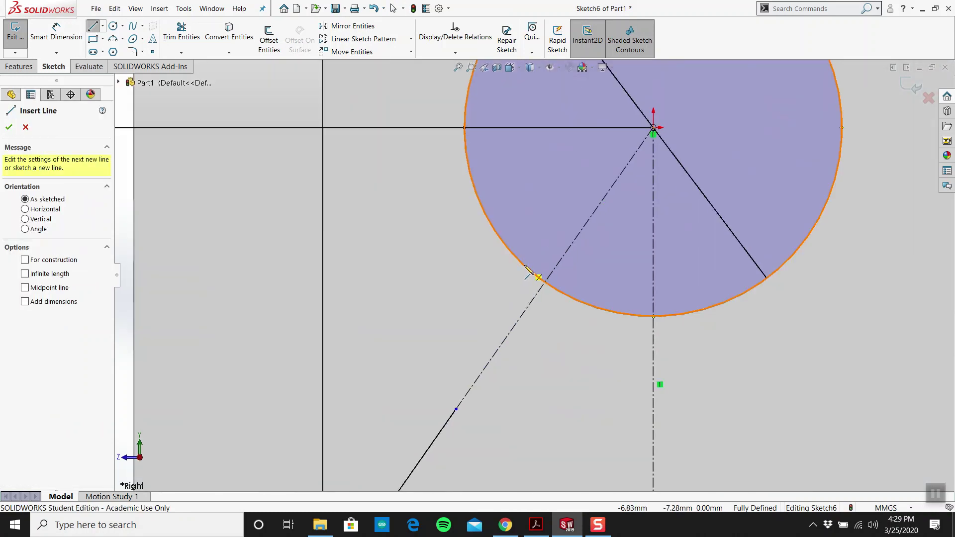
click(523, 267)
click(492, 299)
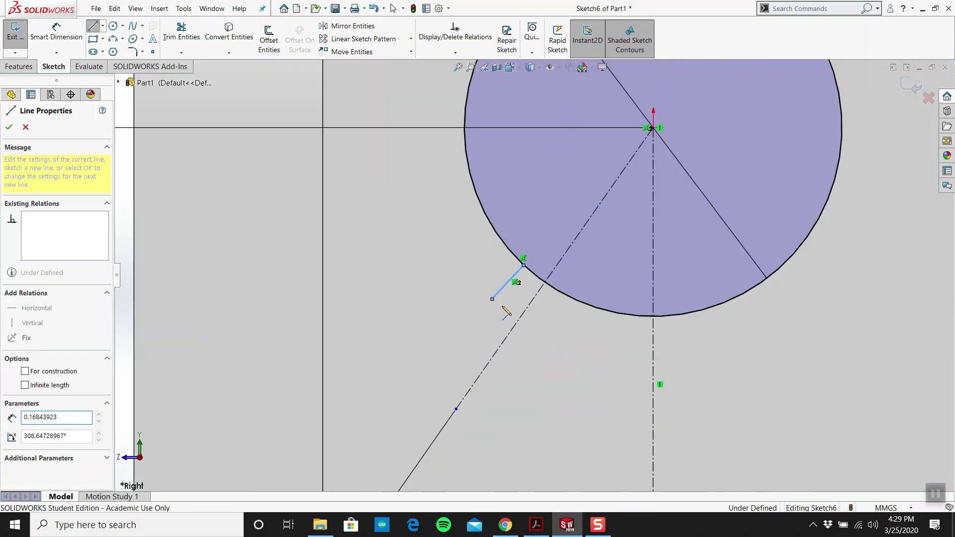
click(534, 339)
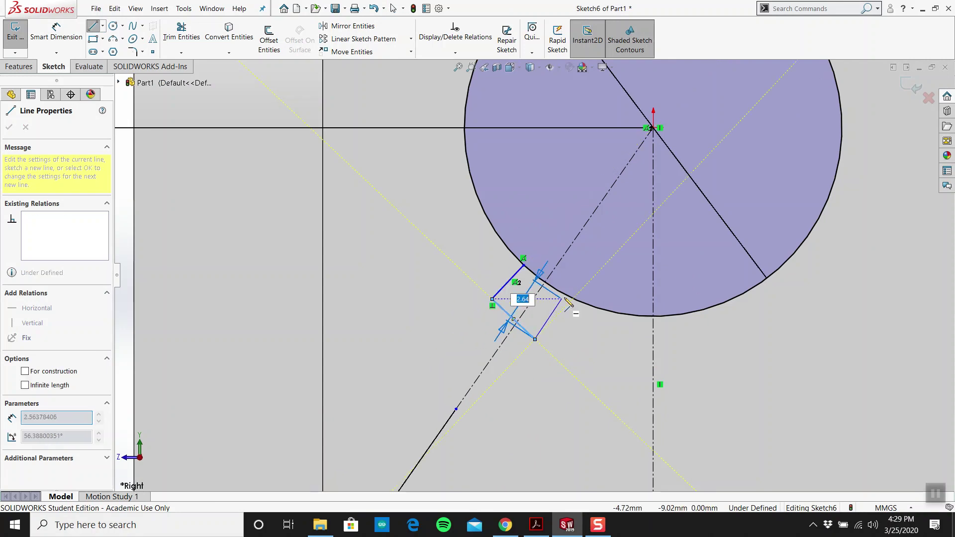
double_click(565, 295)
key(Escape)
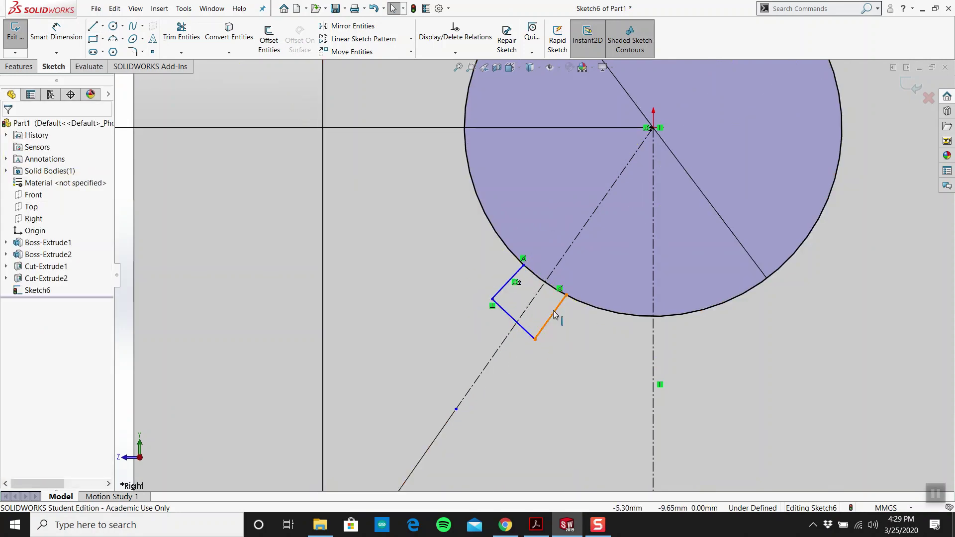
Step: Make both keyway sides parallel to the angled centreline and test the outline's freedom
click(554, 314)
ctrl+click(527, 307)
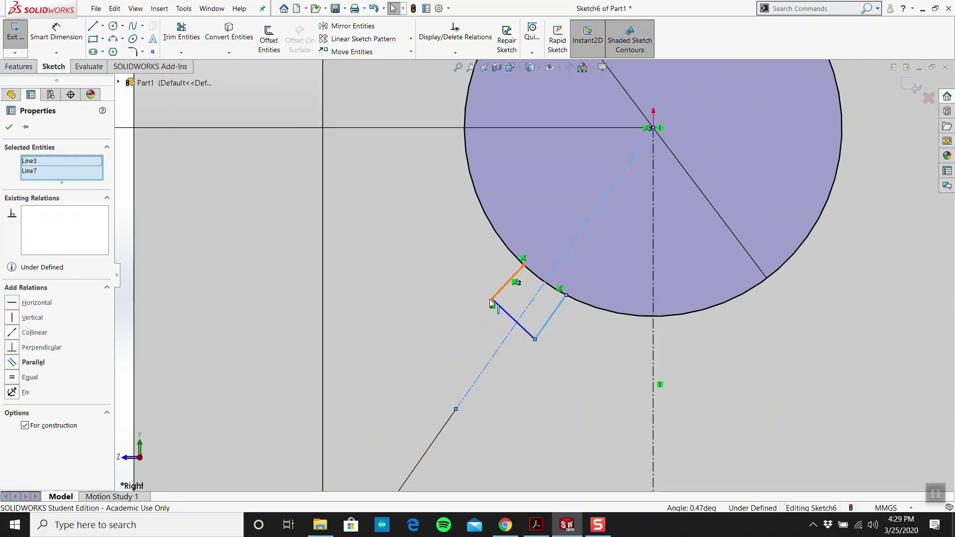
ctrl+click(491, 302)
click(20, 358)
click(472, 326)
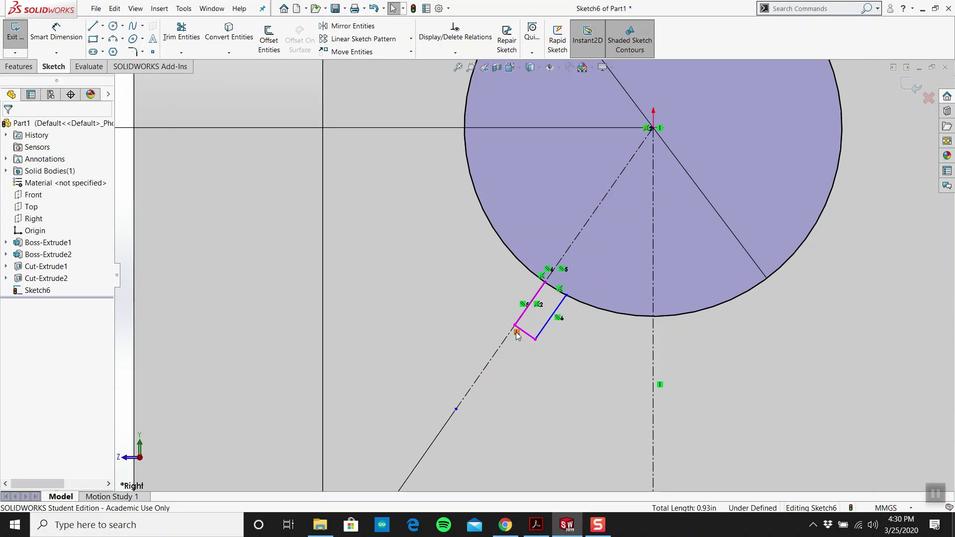
drag(520, 366, 485, 320)
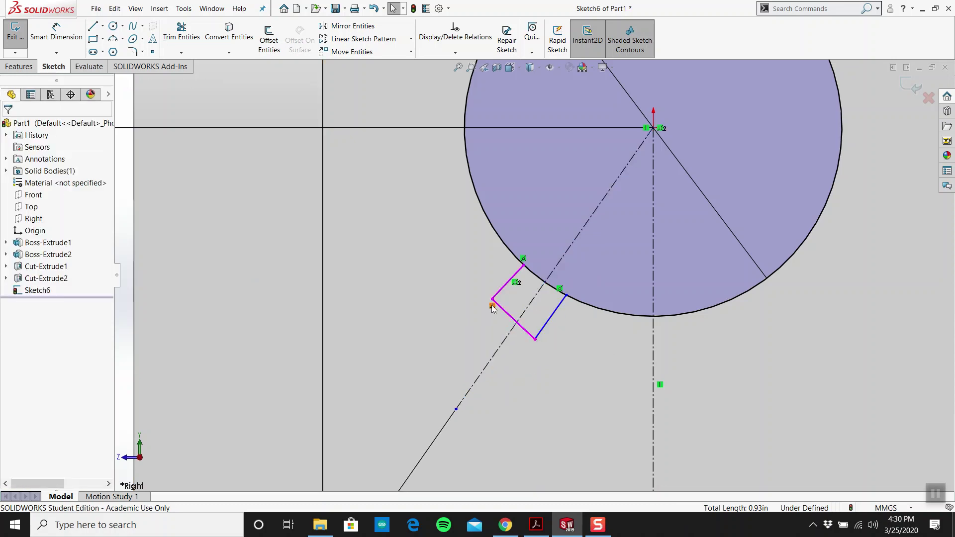
Step: Delete the unwanted keyway relations and re-make the right side parallel to the centreline
click(492, 305)
key(Delete)
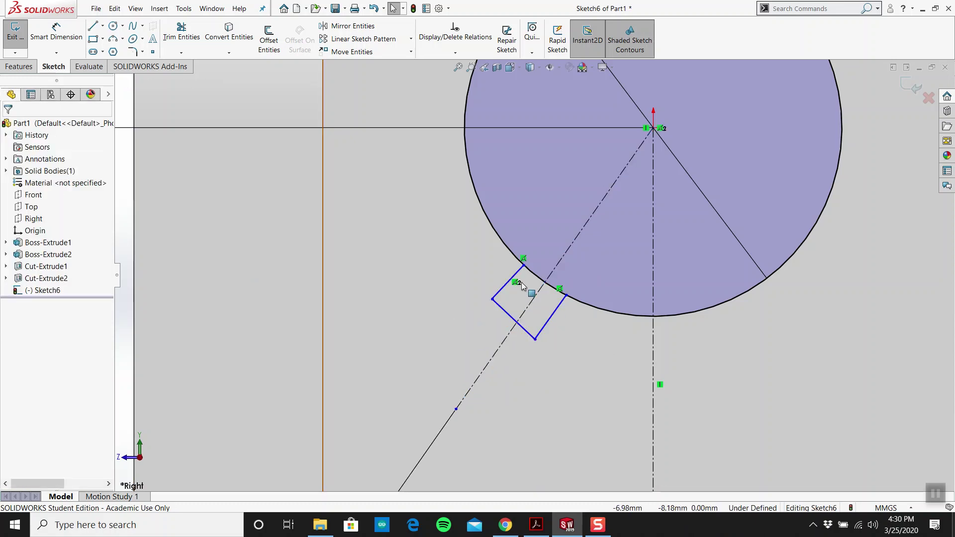
click(516, 284)
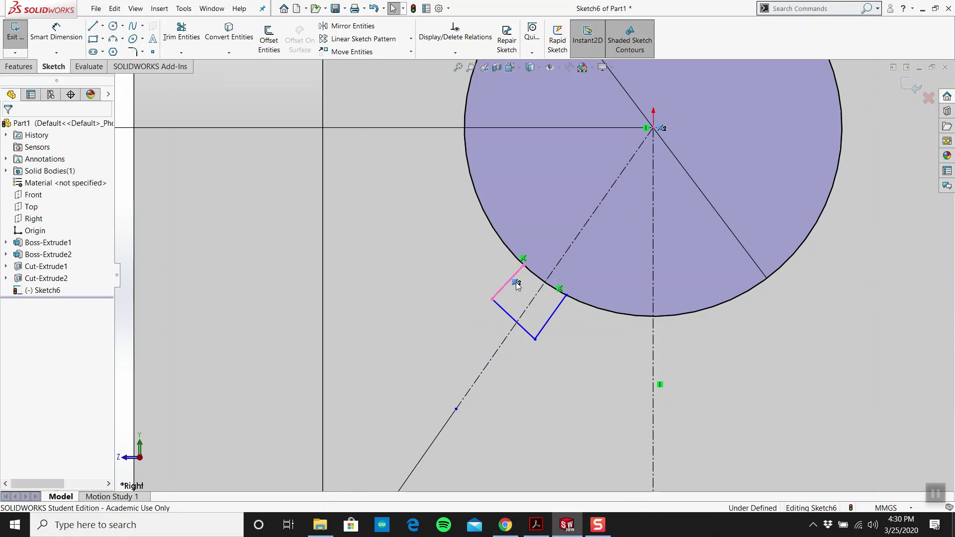
key(Delete)
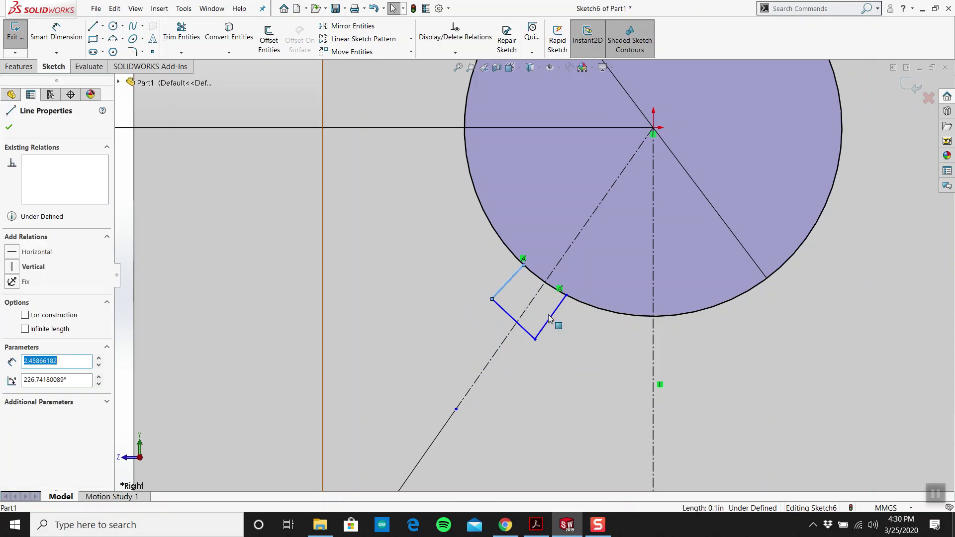
ctrl+click(551, 317)
ctrl+click(523, 313)
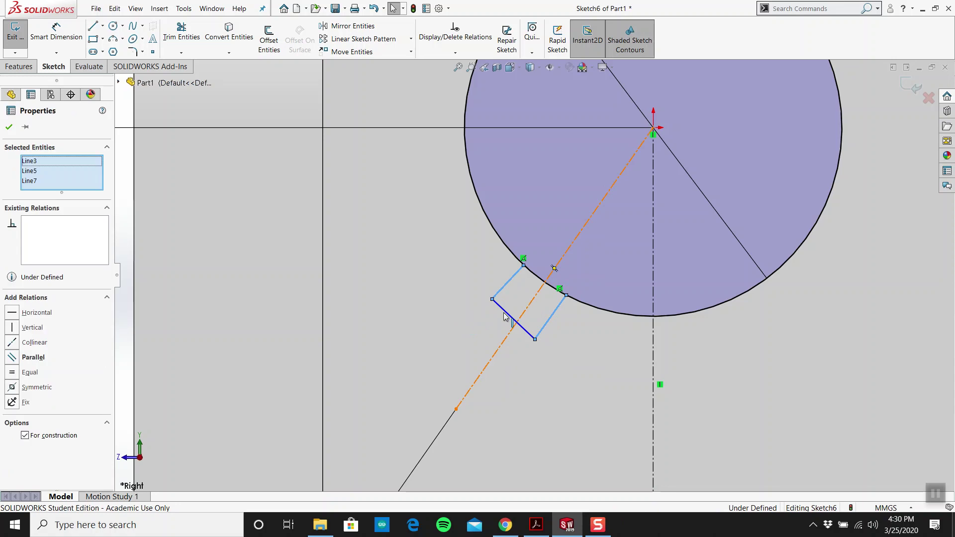
click(22, 356)
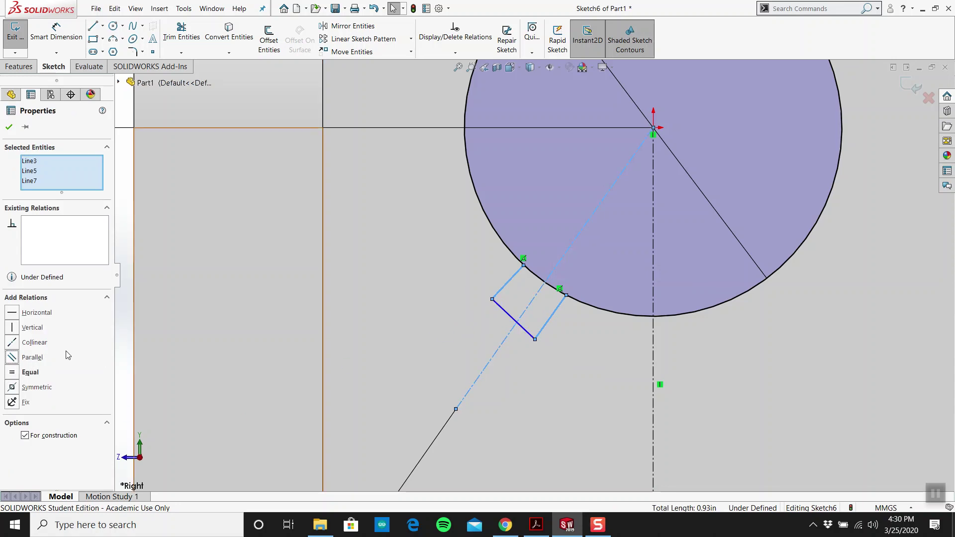
click(396, 328)
Step: Make the adjacent keyway edges perpendicular at both corners
scroll(506, 321, down, 2)
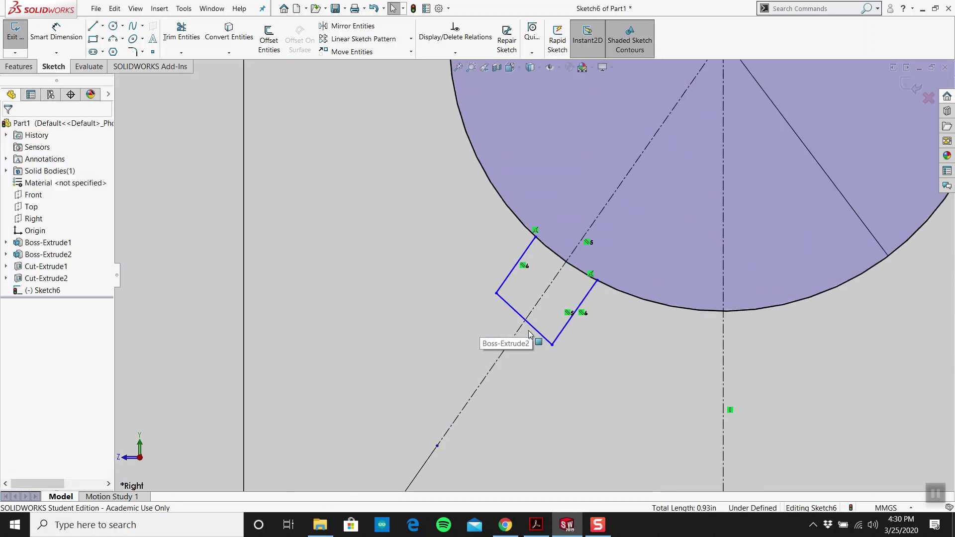
click(539, 339)
ctrl+click(566, 323)
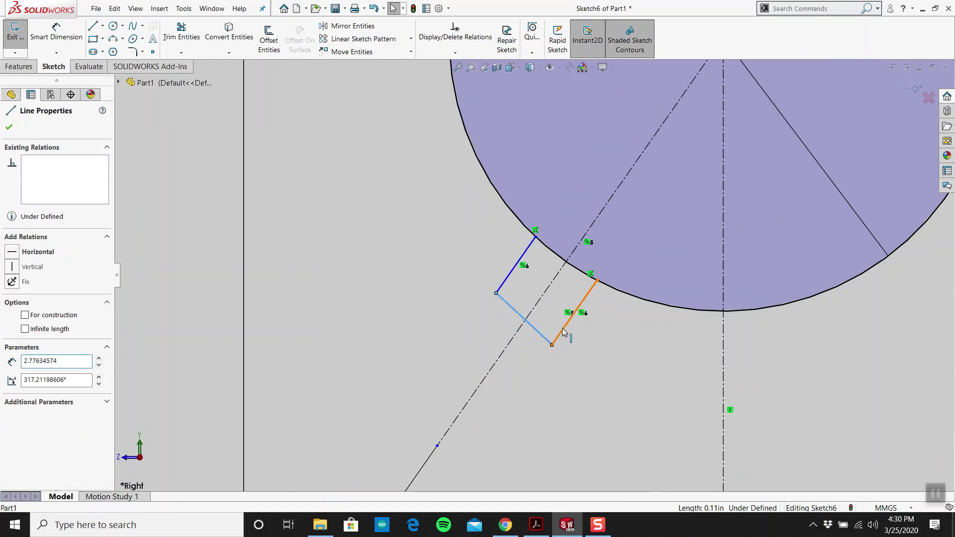
click(11, 347)
key(Escape)
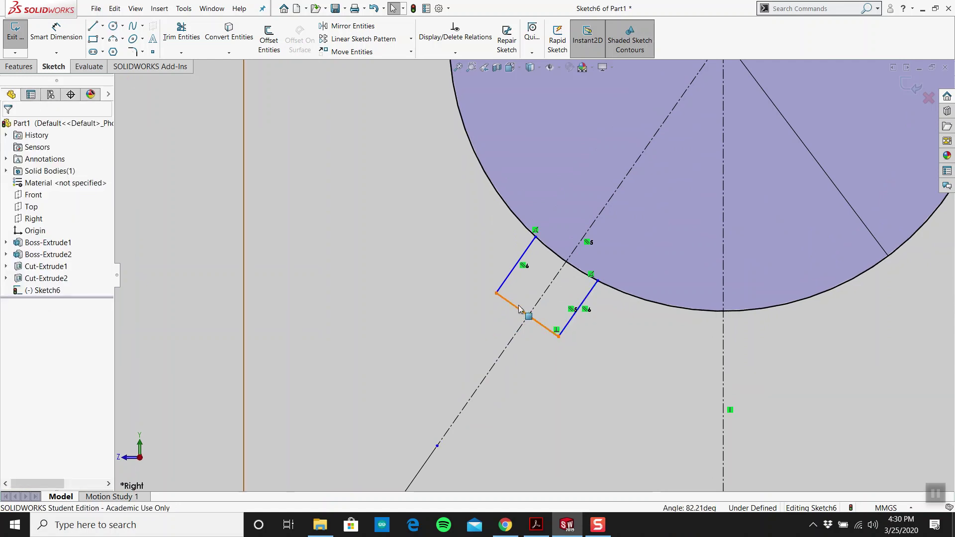
click(507, 279)
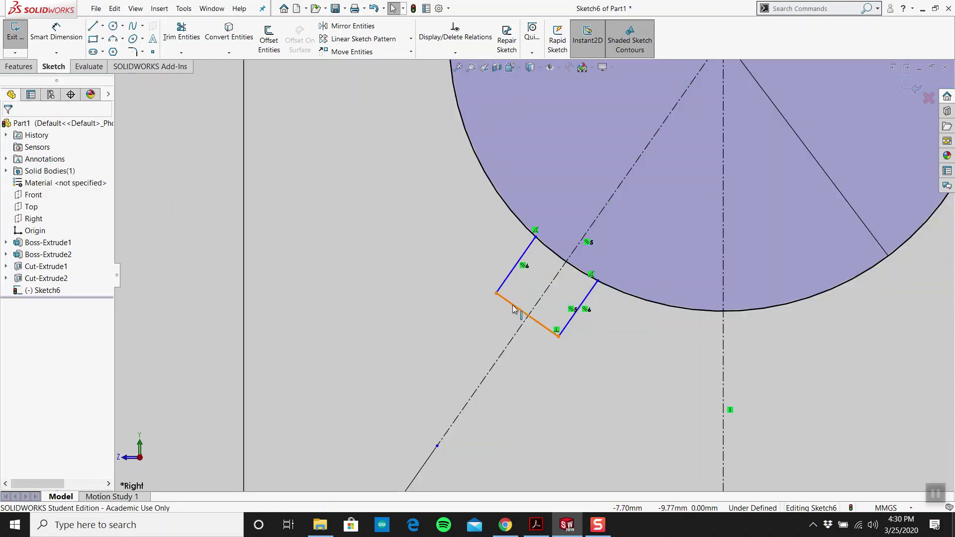
click(508, 285)
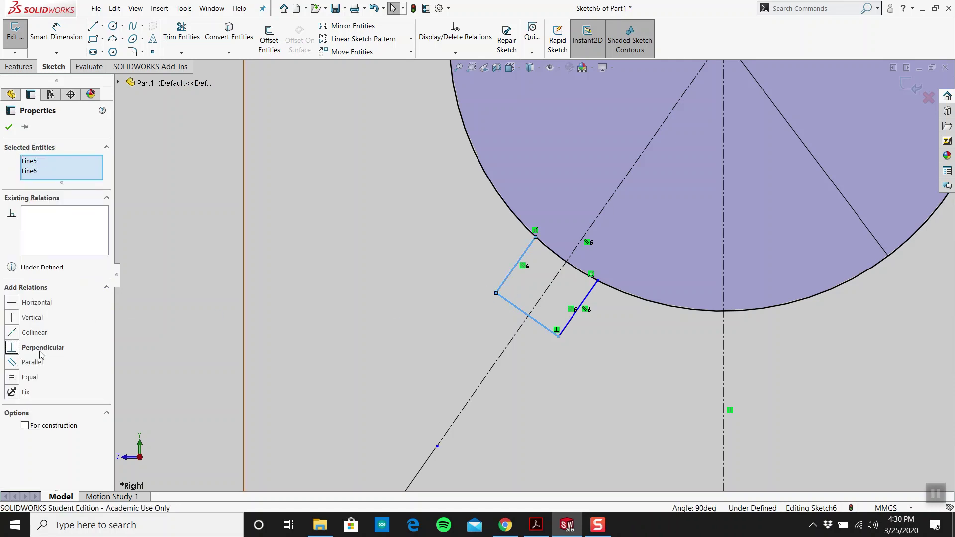
click(41, 351)
key(Escape)
Step: Dimension the keyway's bottom edge to 4 mm width
scroll(494, 314, up, 3)
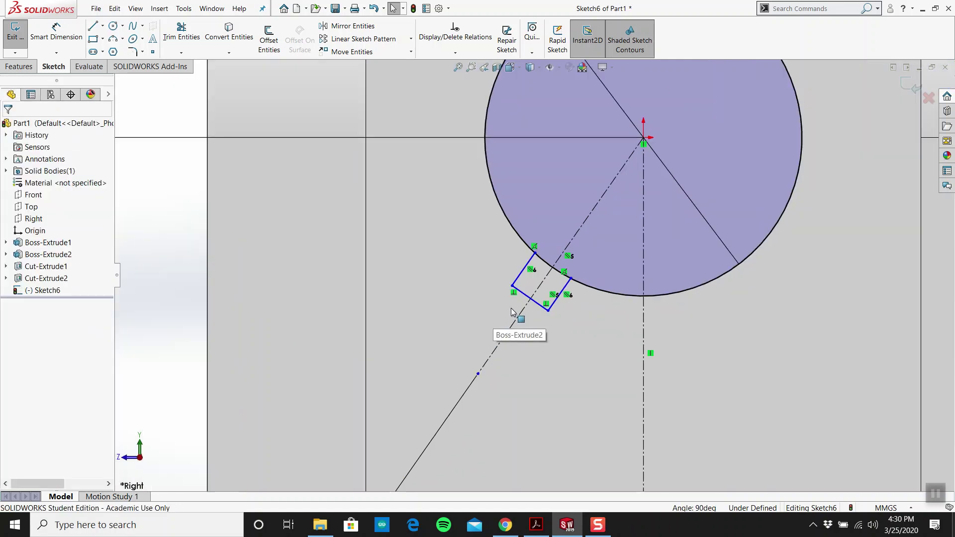
scroll(497, 313, down, 1)
scroll(477, 312, up, 5)
right_drag(217, 267, 220, 249)
scroll(531, 273, down, 4)
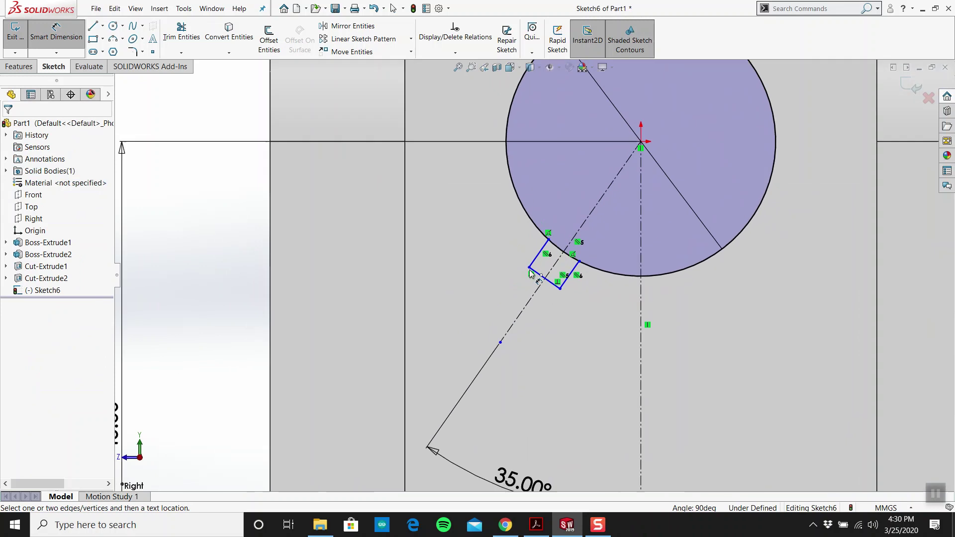
scroll(530, 273, down, 1)
click(542, 277)
click(501, 319)
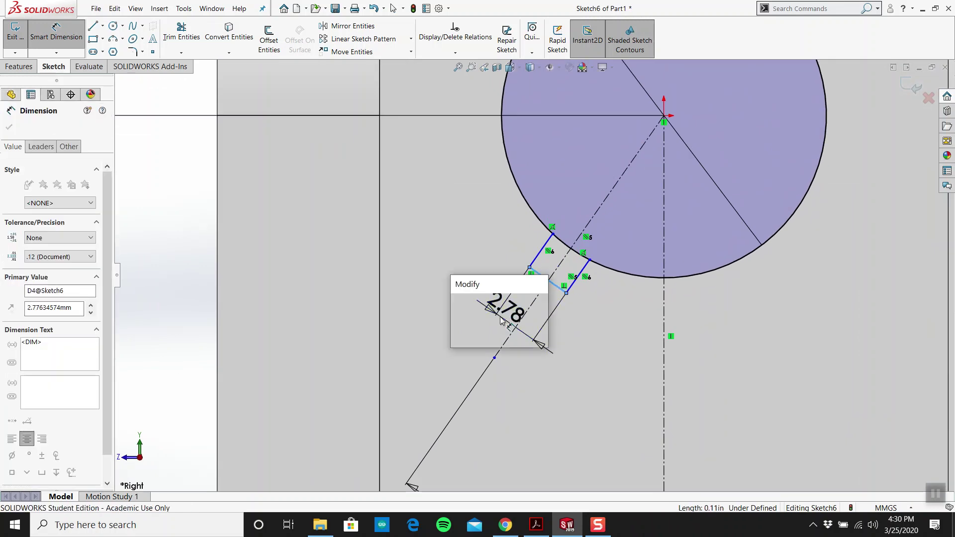
text(4.00mm)
key(Return)
key(Escape)
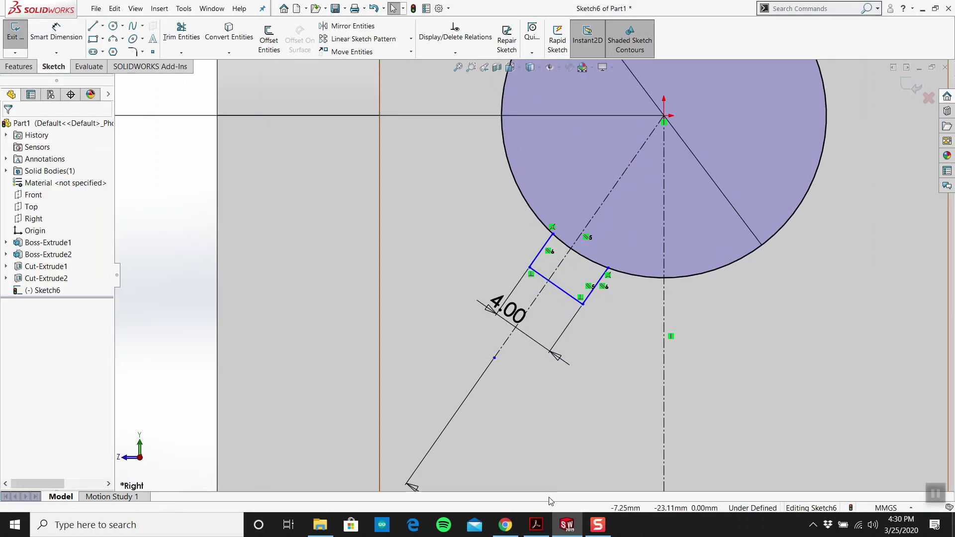
Step: Compare the keyway sketch against the reference drawing in Acrobat
click(533, 529)
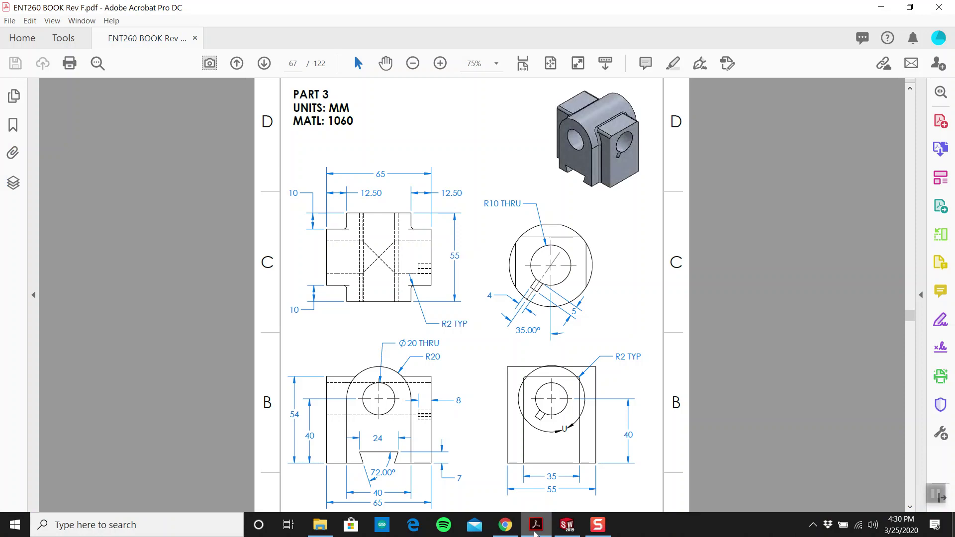
click(566, 525)
scroll(607, 278, up, 2)
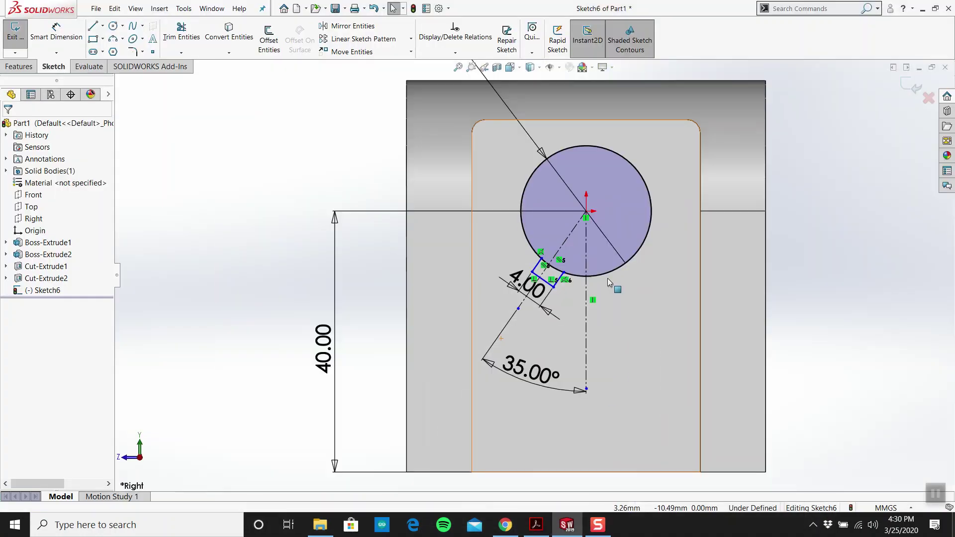
scroll(607, 293, down, 2)
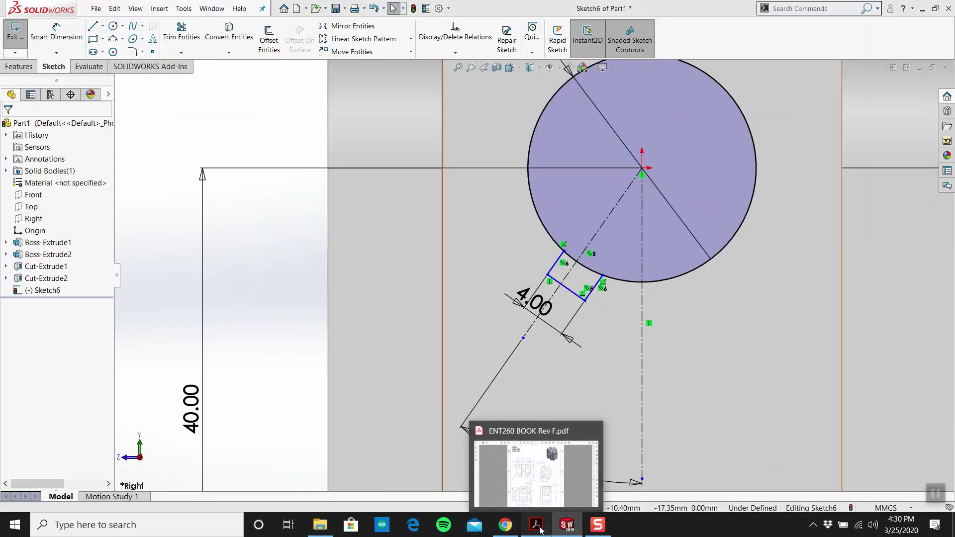
click(537, 527)
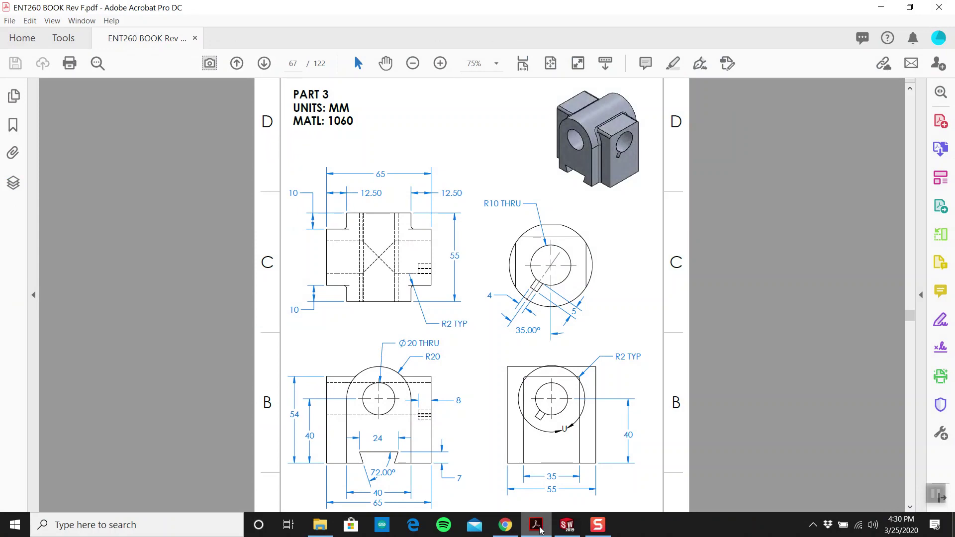
click(539, 529)
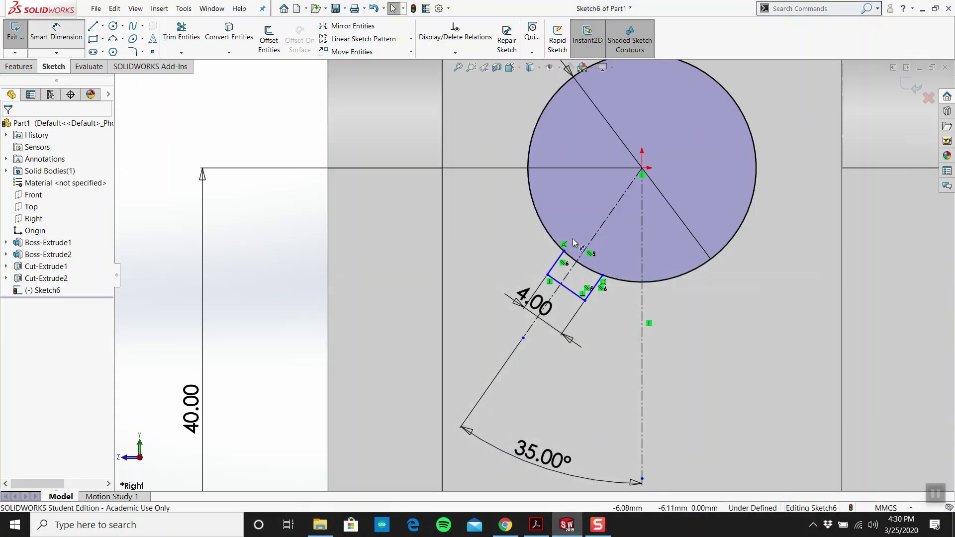
Step: Dimension the keyway rectangle's short side to 5.00 length
key(d)
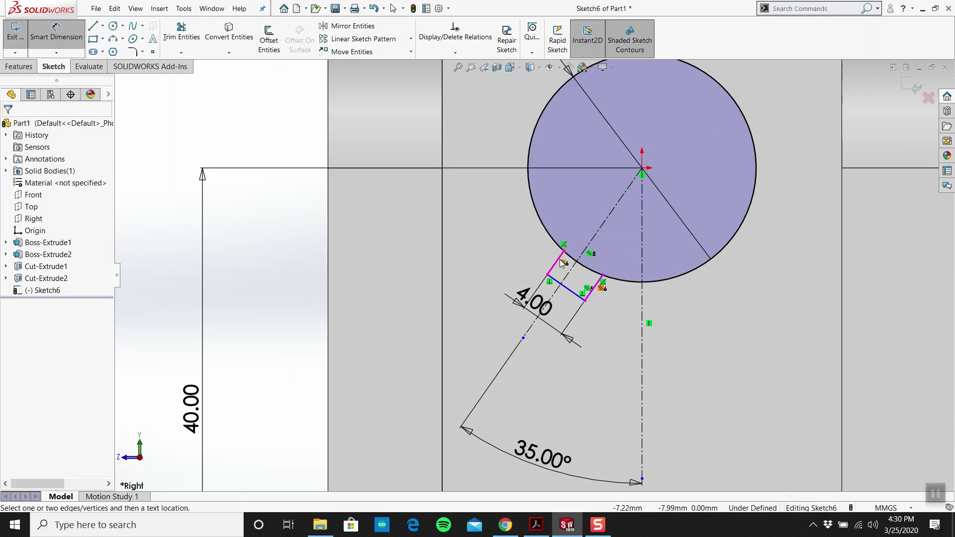
click(56, 31)
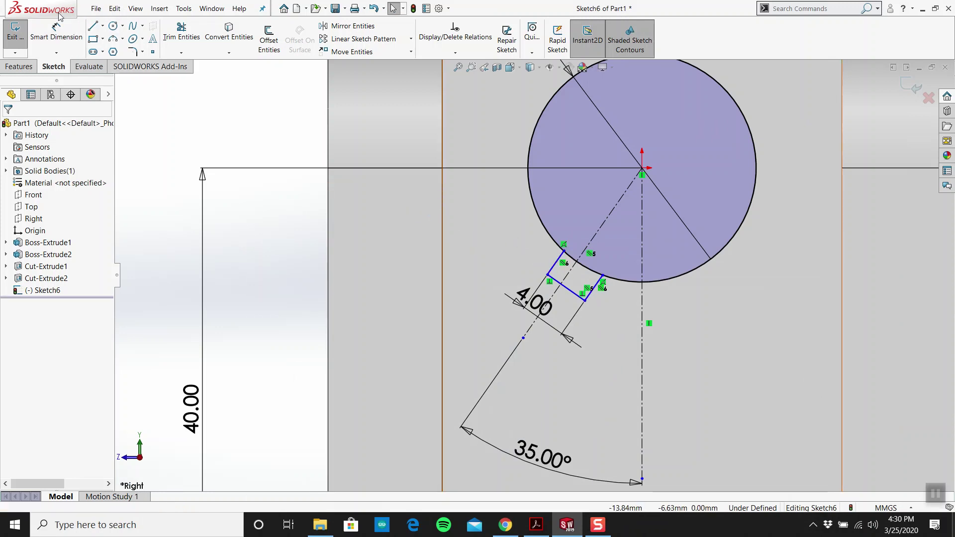
click(56, 31)
scroll(656, 293, down, 3)
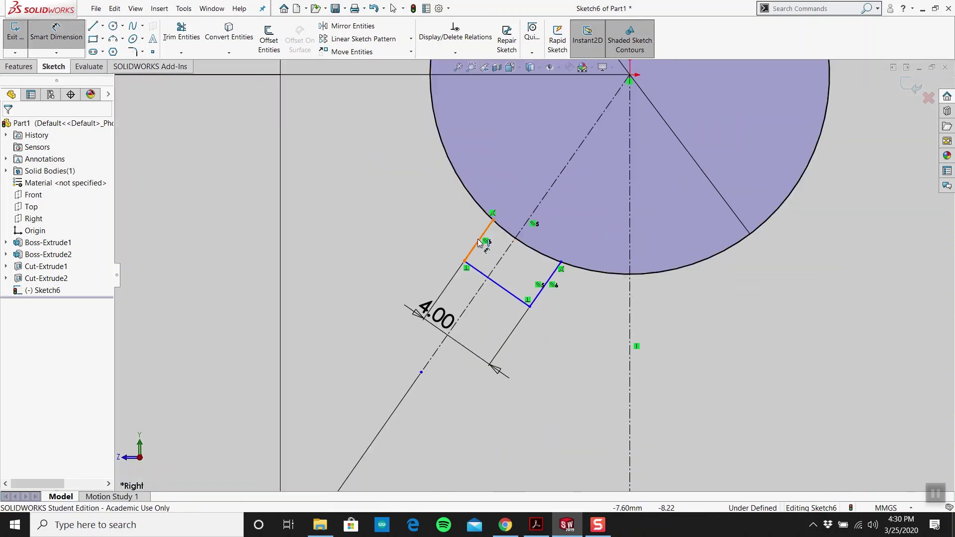
click(478, 239)
click(403, 200)
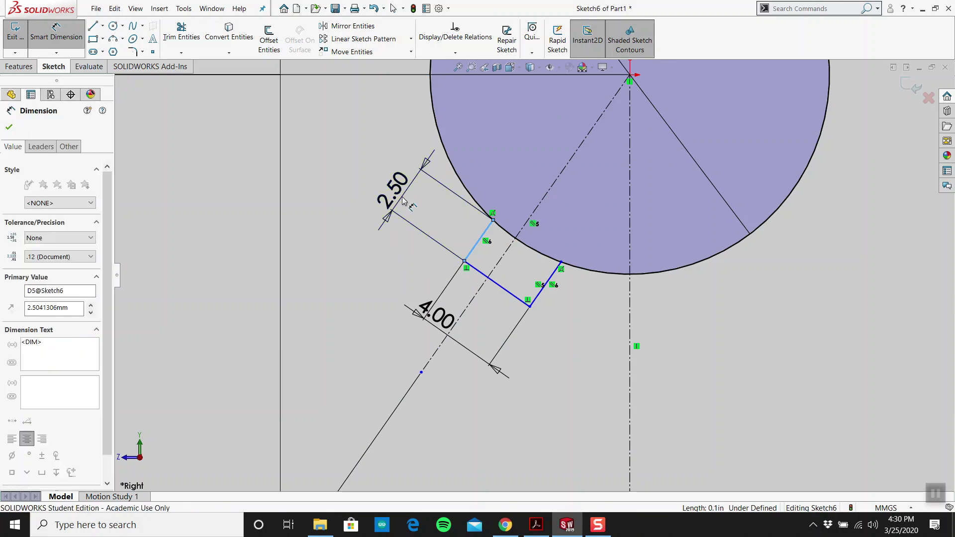
text(5)
key(Return)
key(Escape)
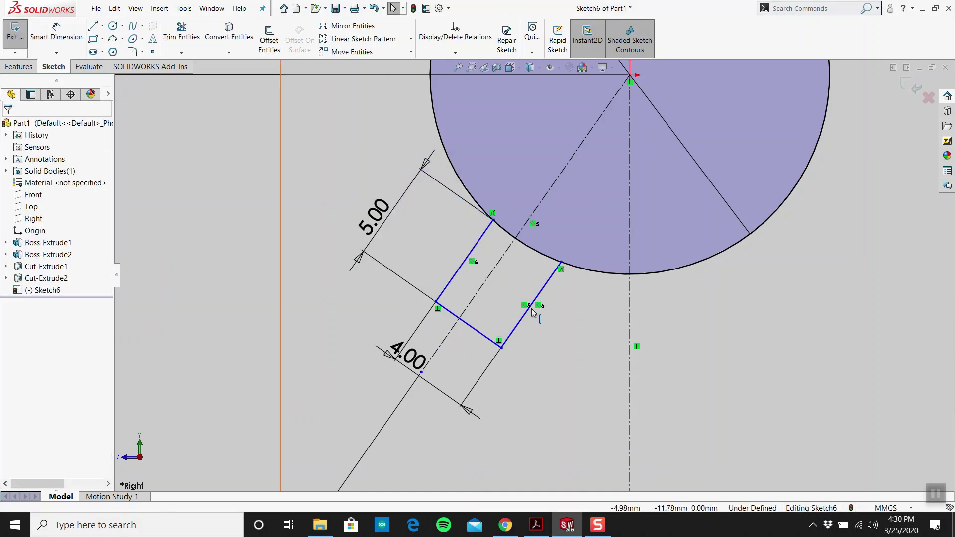
Step: Make the keyway's two long sides symmetric about its centerline
click(542, 293)
ctrl+click(480, 241)
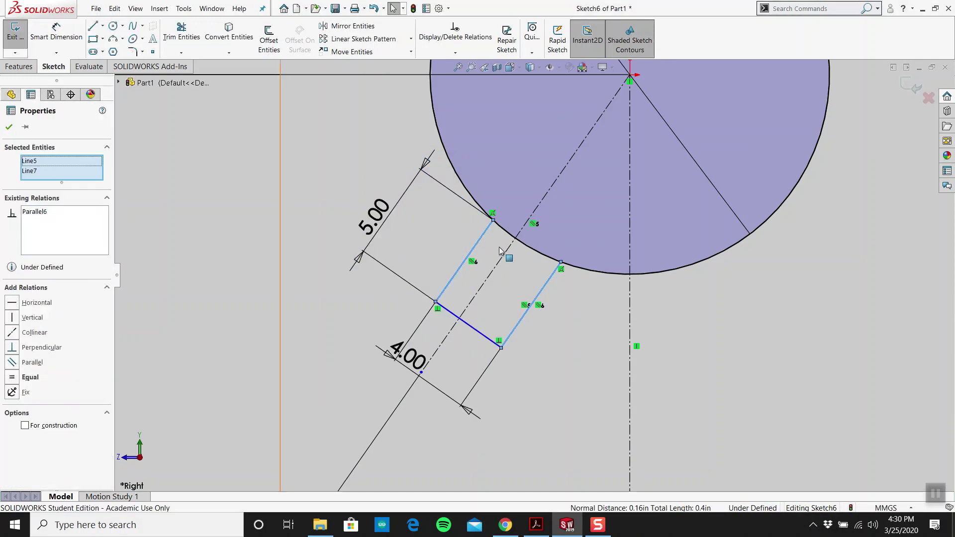
ctrl+click(505, 255)
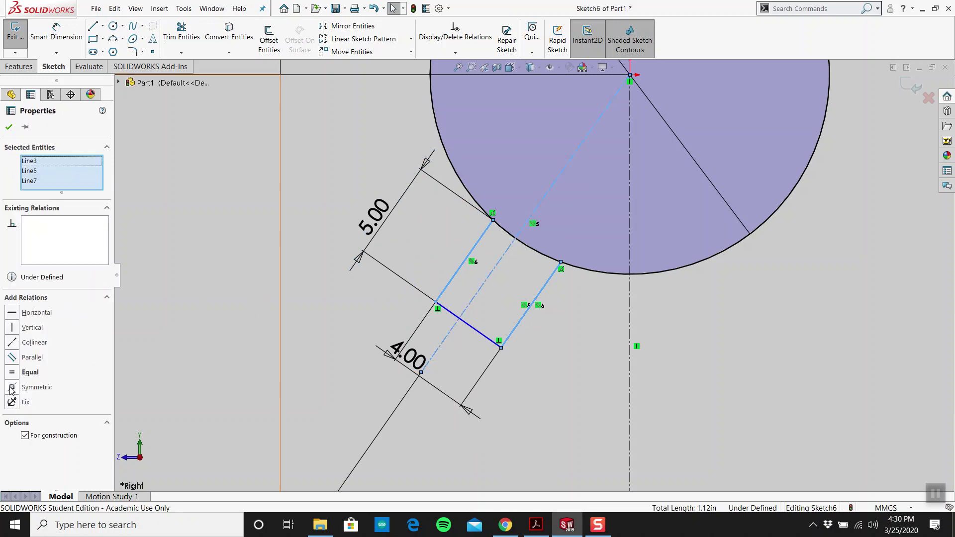
click(12, 387)
click(570, 289)
Step: Check the fully defined sketch against the PDF reference drawing
scroll(569, 286, up, 8)
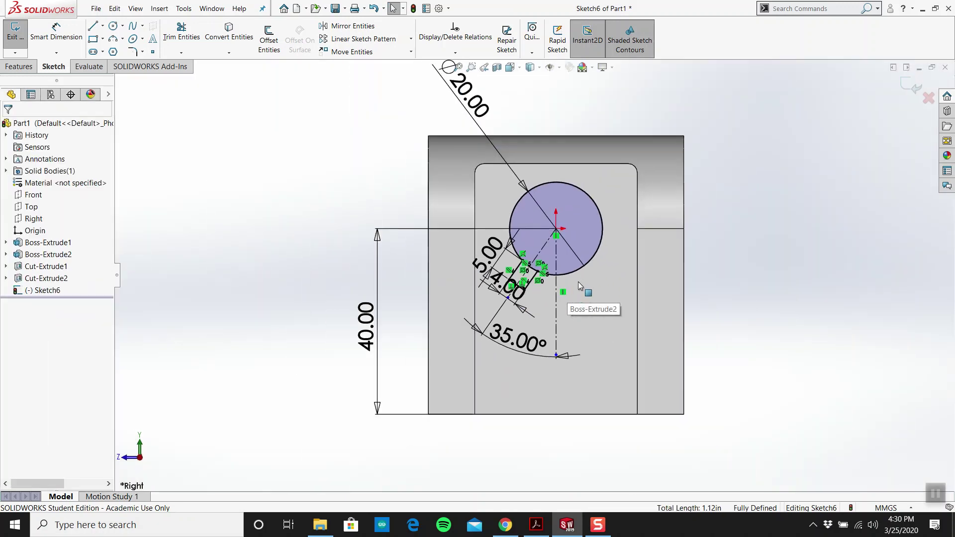
scroll(578, 281, down, 3)
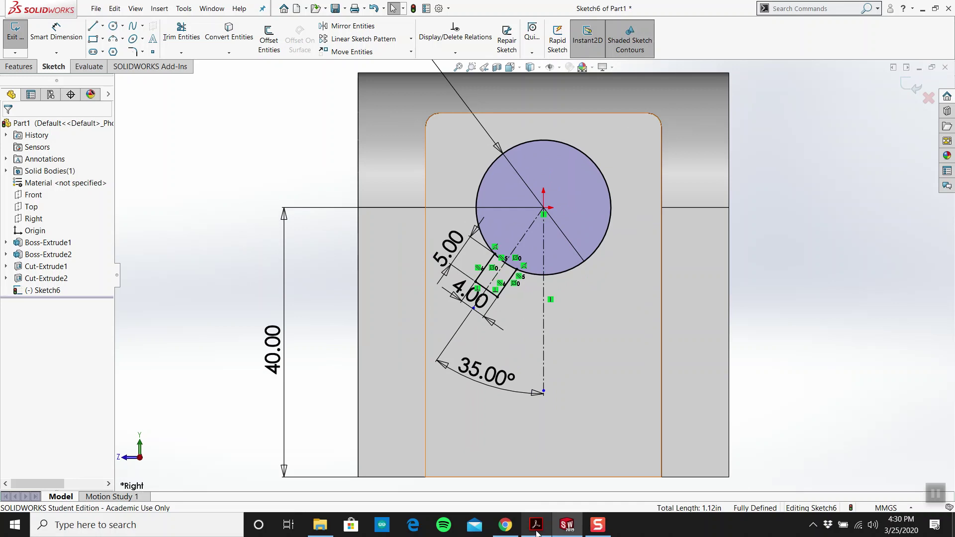
click(536, 528)
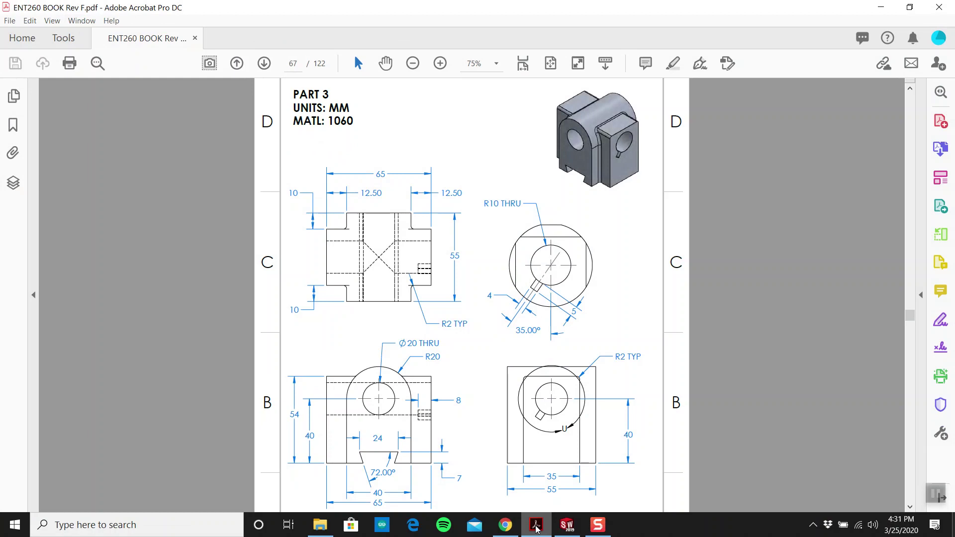
click(566, 525)
Step: Exit Sketch6 into a 3D view and select it in the feature tree
scroll(568, 301, up, 3)
middle_drag(568, 301, 533, 287)
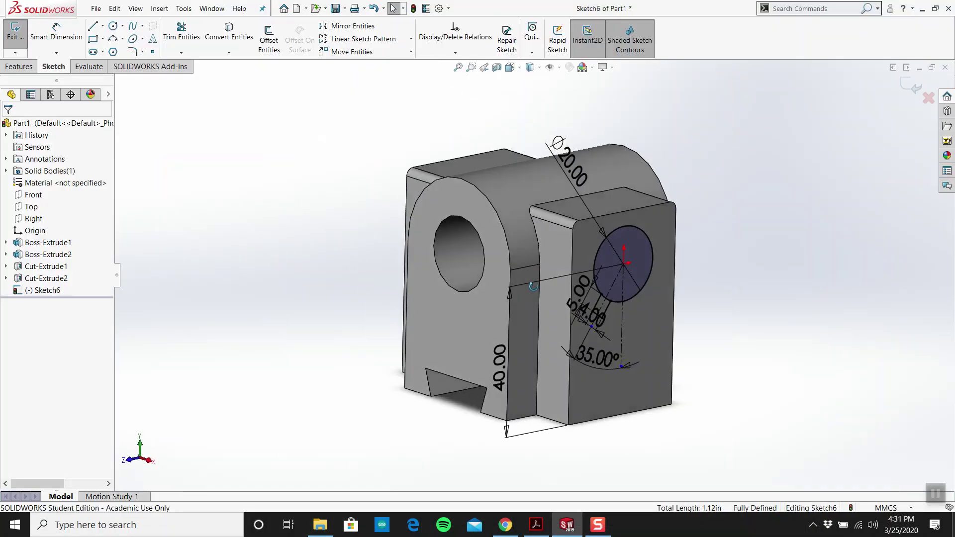
scroll(709, 238, down, 4)
click(908, 95)
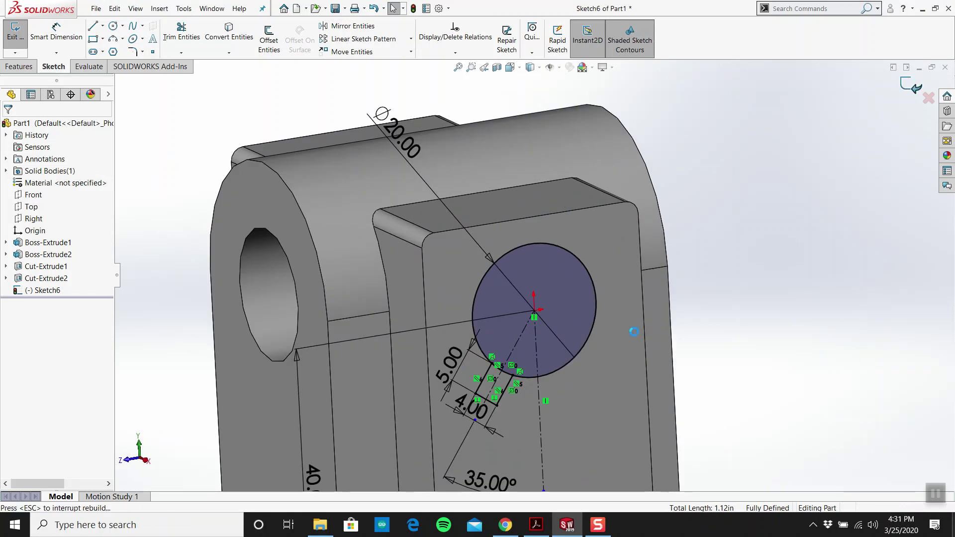
scroll(587, 327, up, 2)
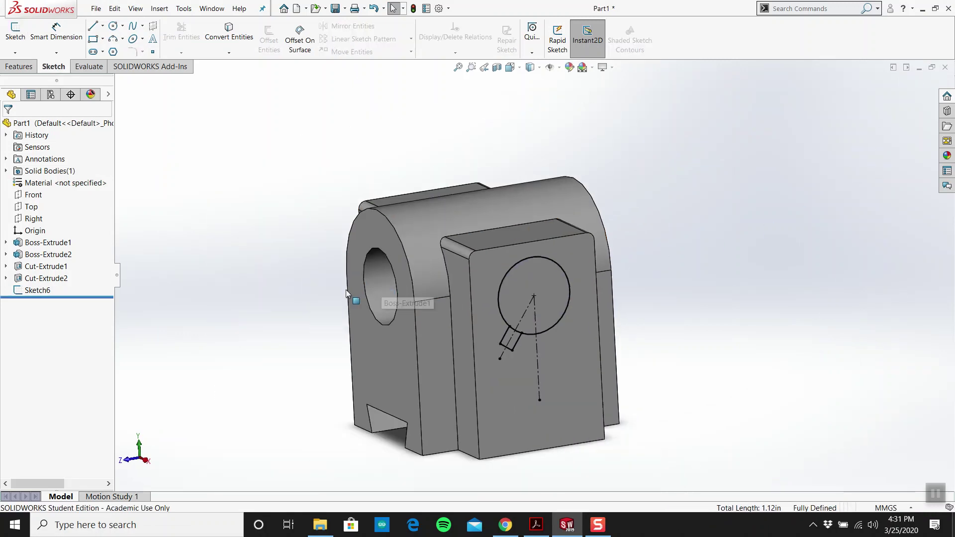
click(33, 291)
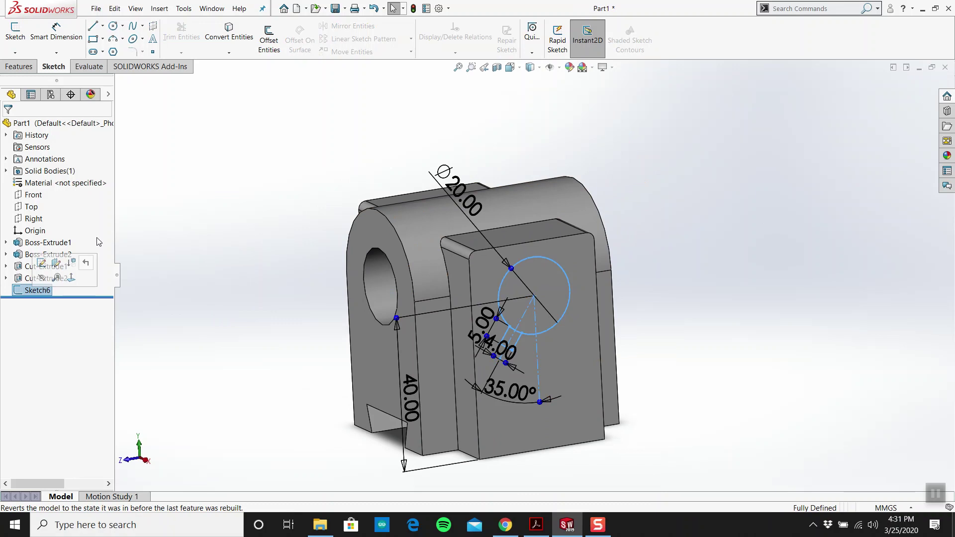
Step: Cut the Ø20 circle region Through All as Cut-Extrude3
click(19, 66)
click(169, 40)
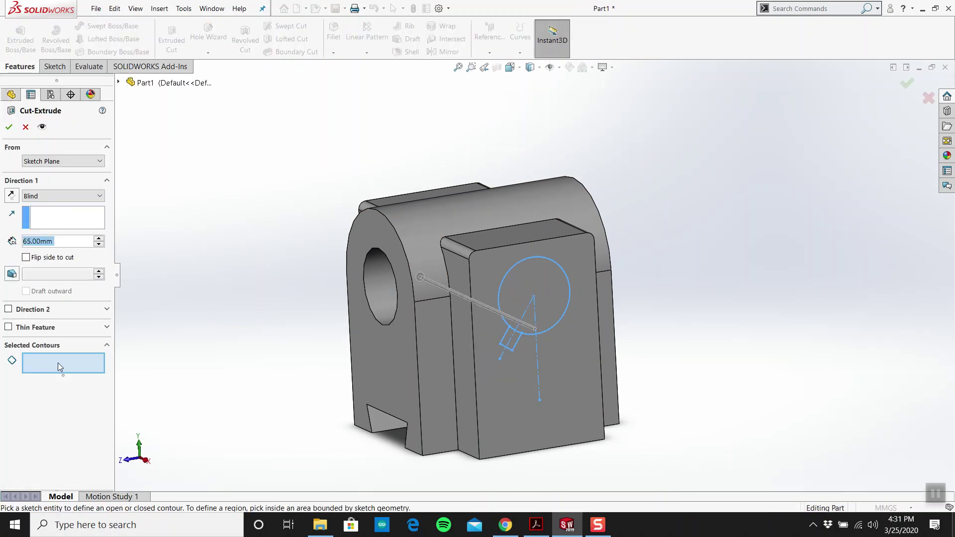
click(551, 290)
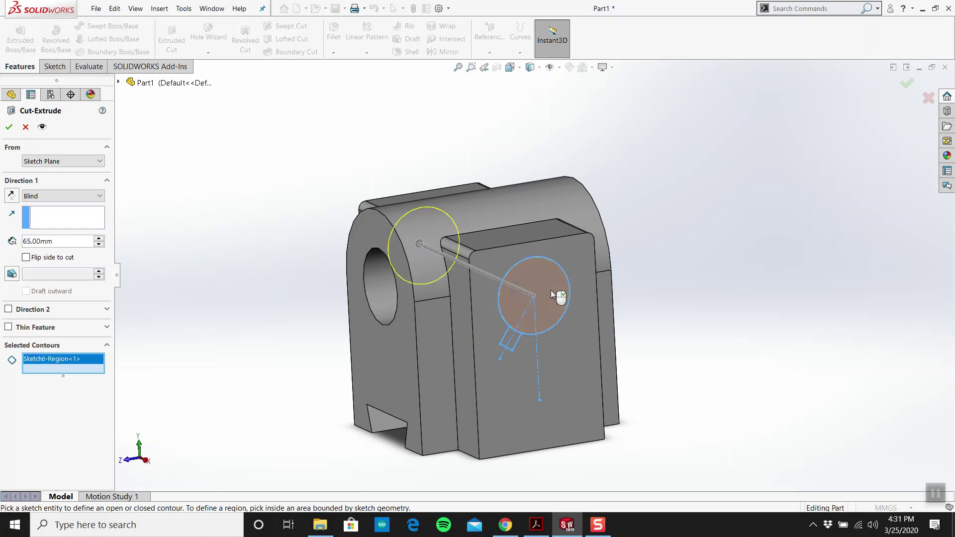
click(62, 196)
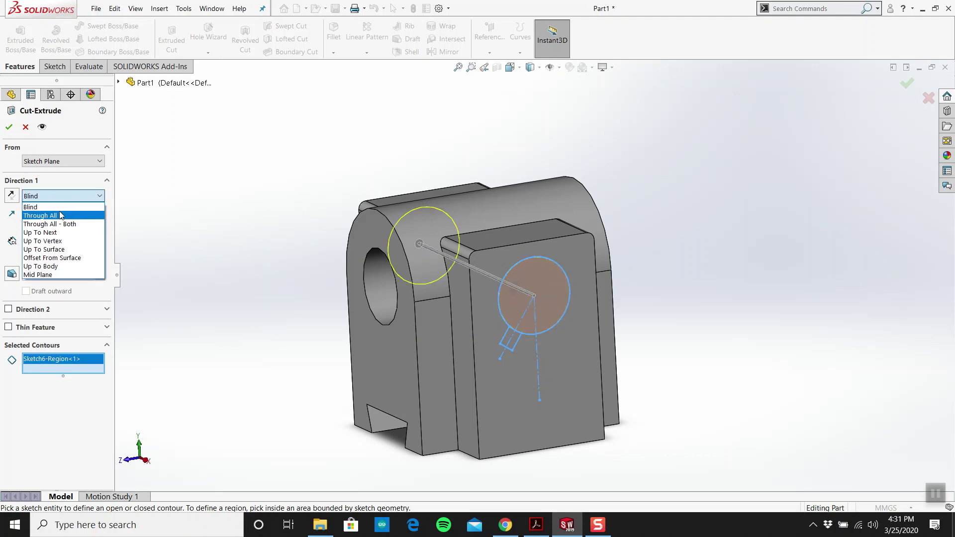
click(35, 206)
click(9, 127)
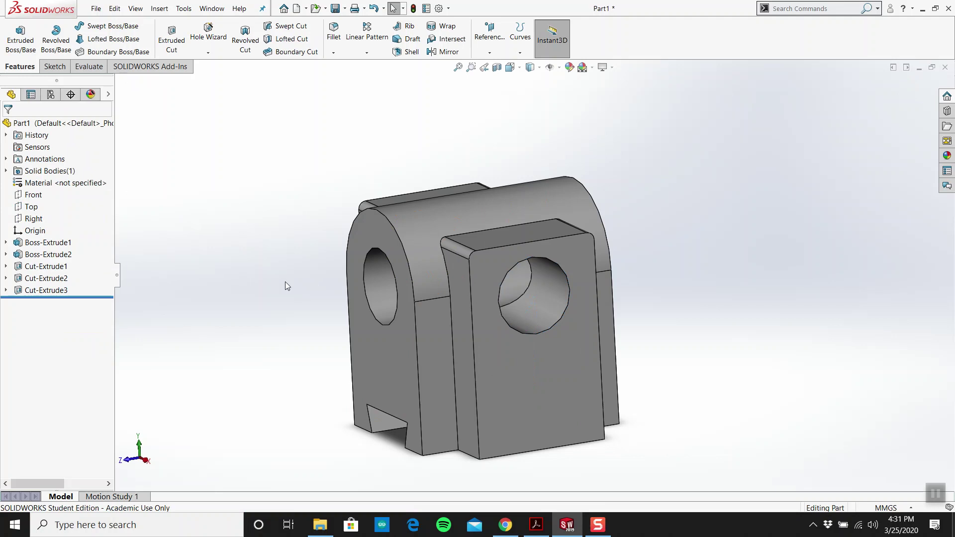
click(6, 290)
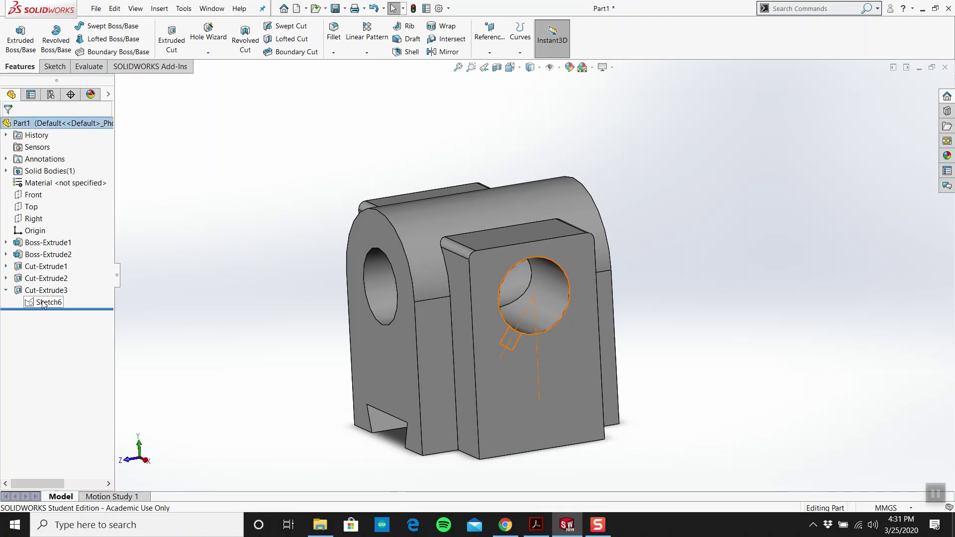
Step: Start an extruded cut from Sketch6 using the small keyway rectangle region
click(42, 303)
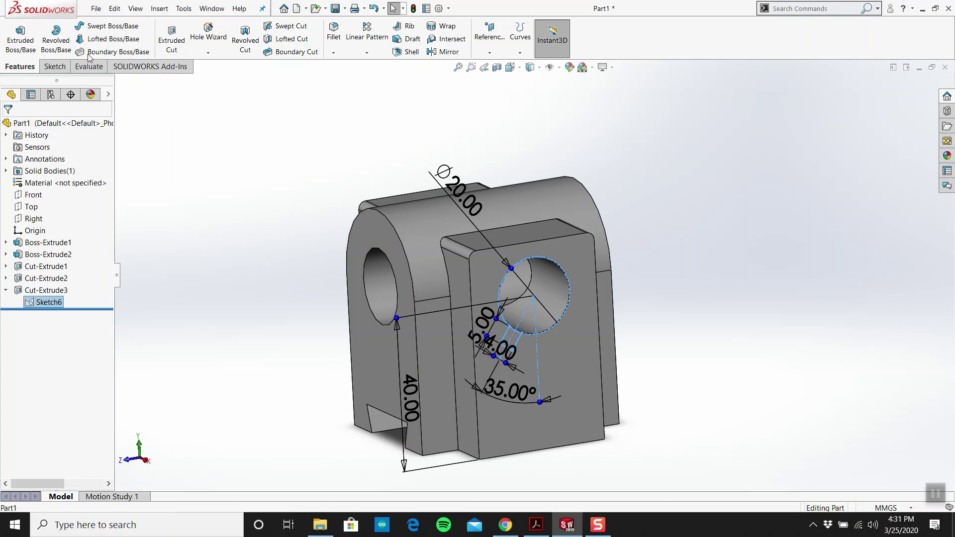
click(167, 40)
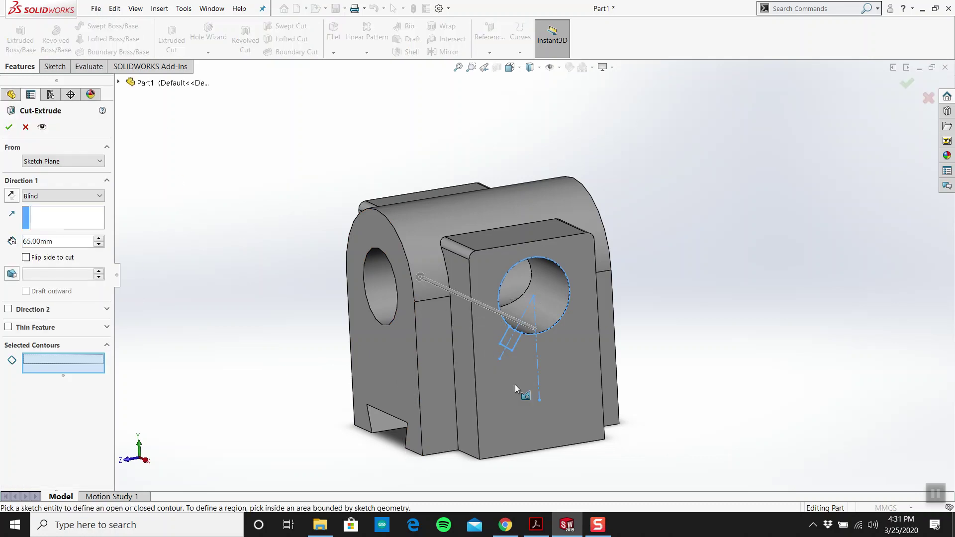
scroll(514, 384, down, 4)
scroll(479, 310, down, 3)
click(485, 230)
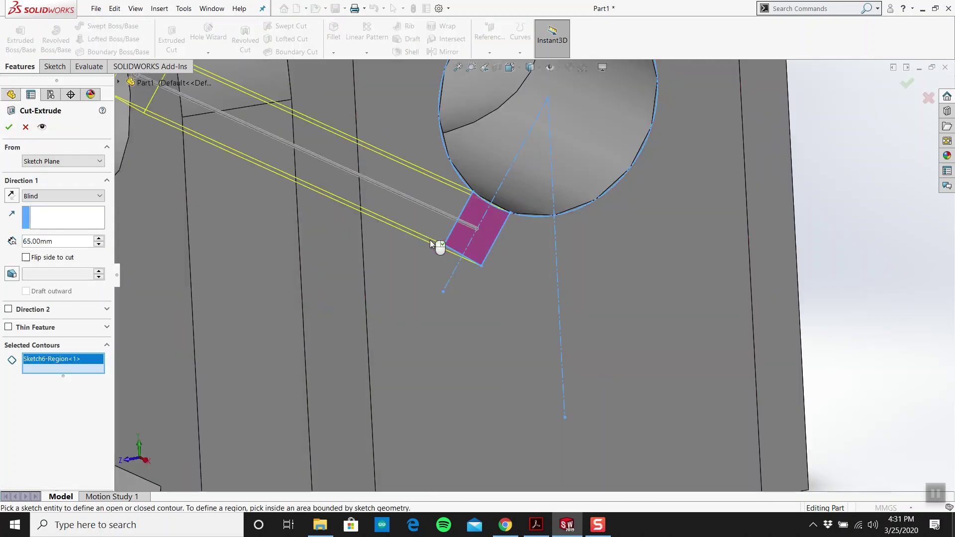
scroll(497, 278, up, 2)
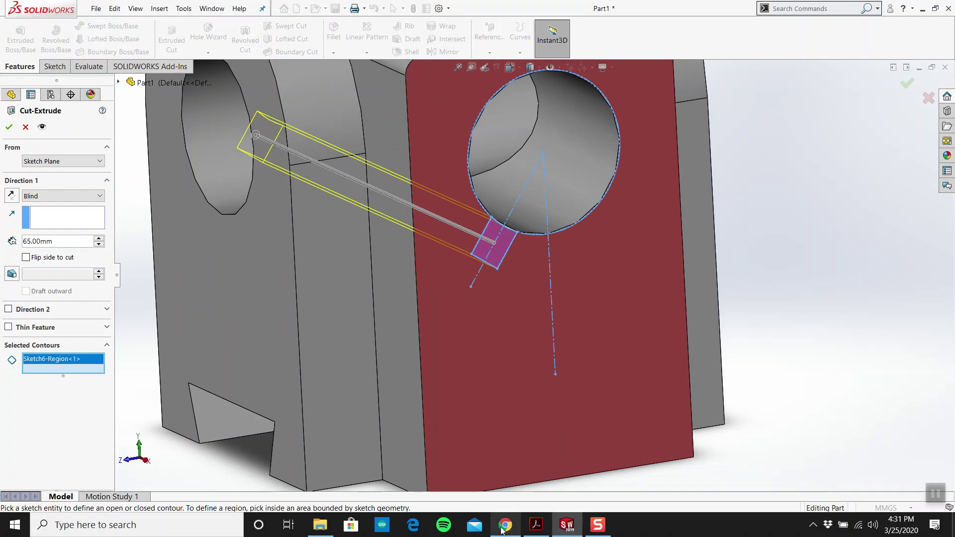
Step: Dismiss a browser window and check the PDF reference drawing
click(503, 528)
click(503, 528)
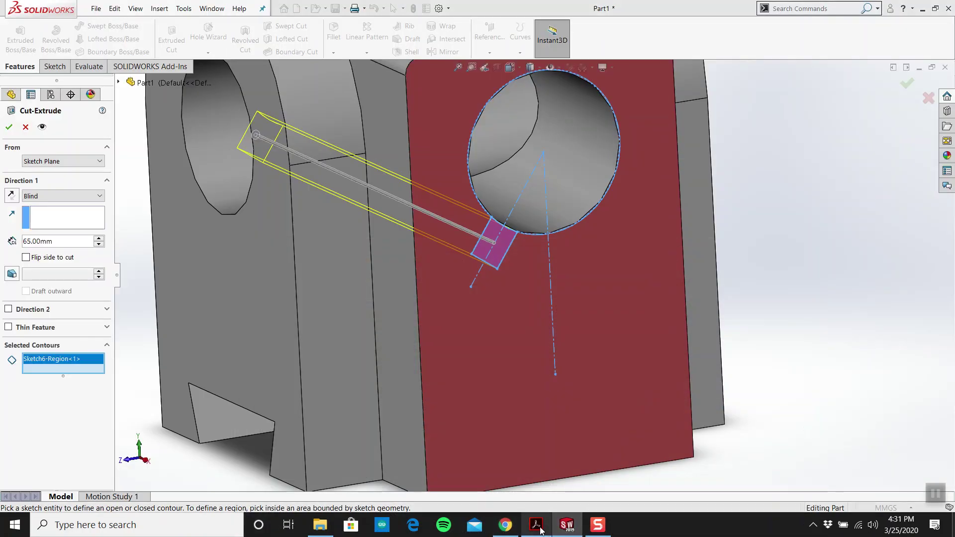
click(539, 528)
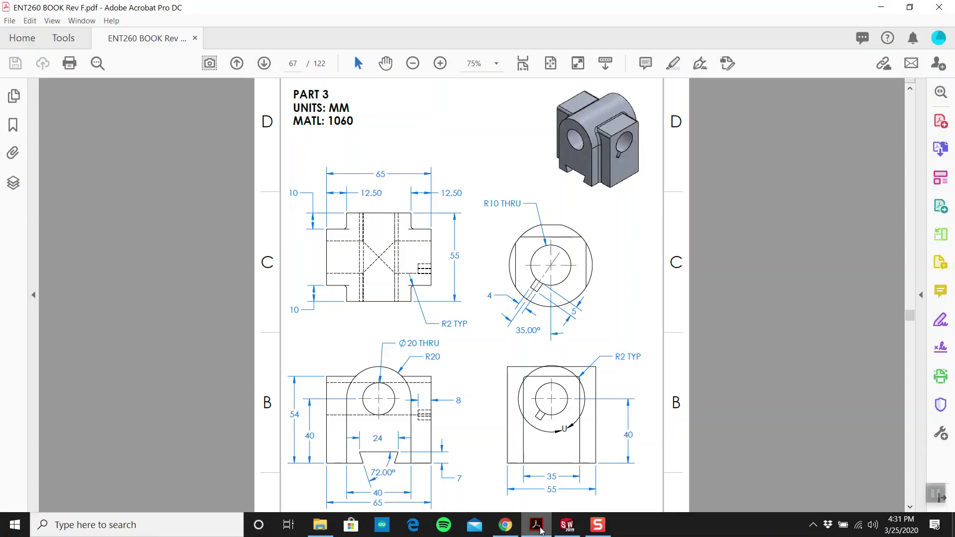
click(565, 521)
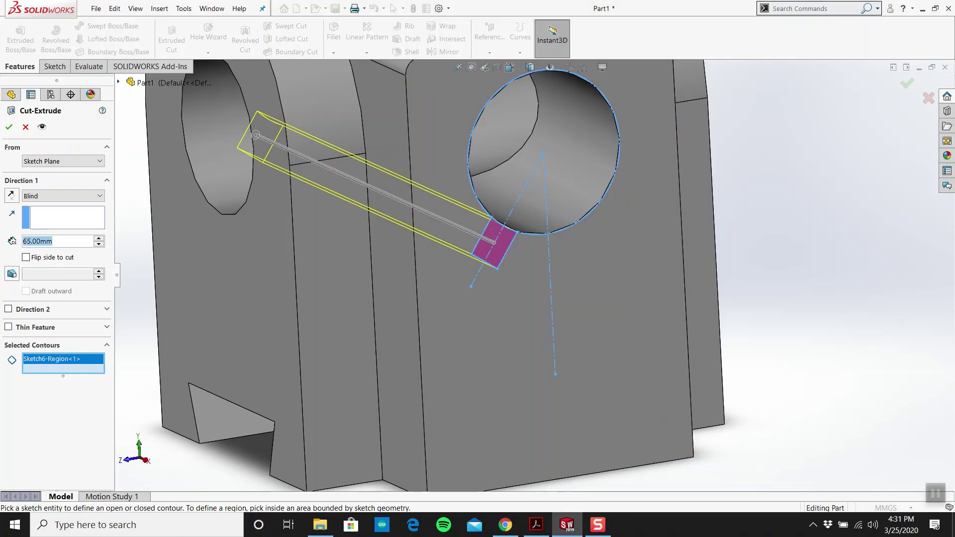
Step: Set the keyway cut depth to 8 mm and accept Cut-Extrude4
text(8)
key(Return)
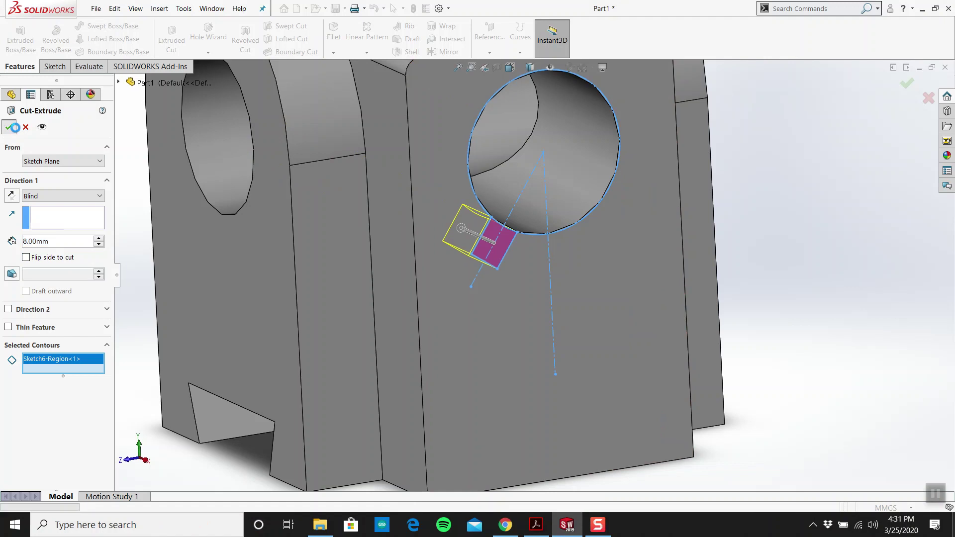
click(8, 127)
middle_drag(528, 239, 530, 273)
scroll(469, 266, up, 8)
scroll(530, 273, up, 2)
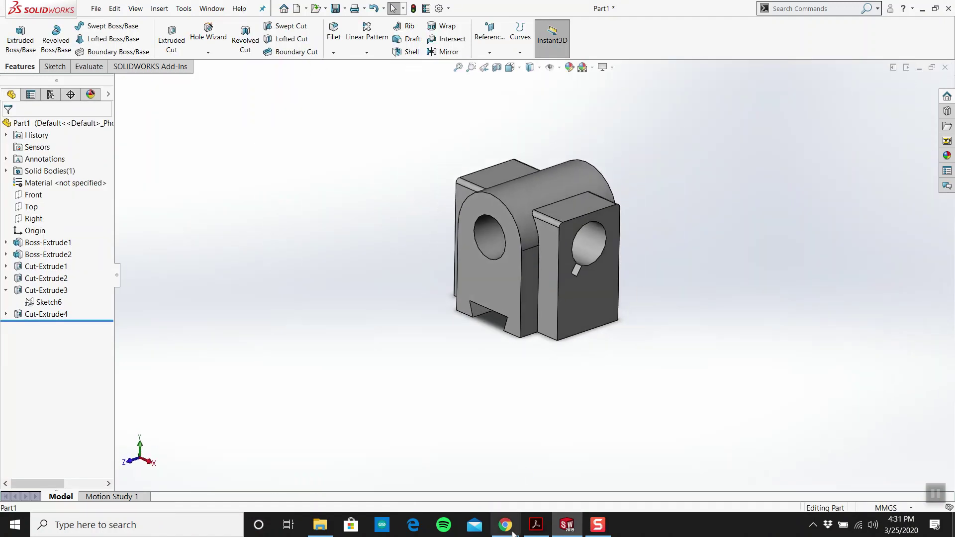
click(536, 524)
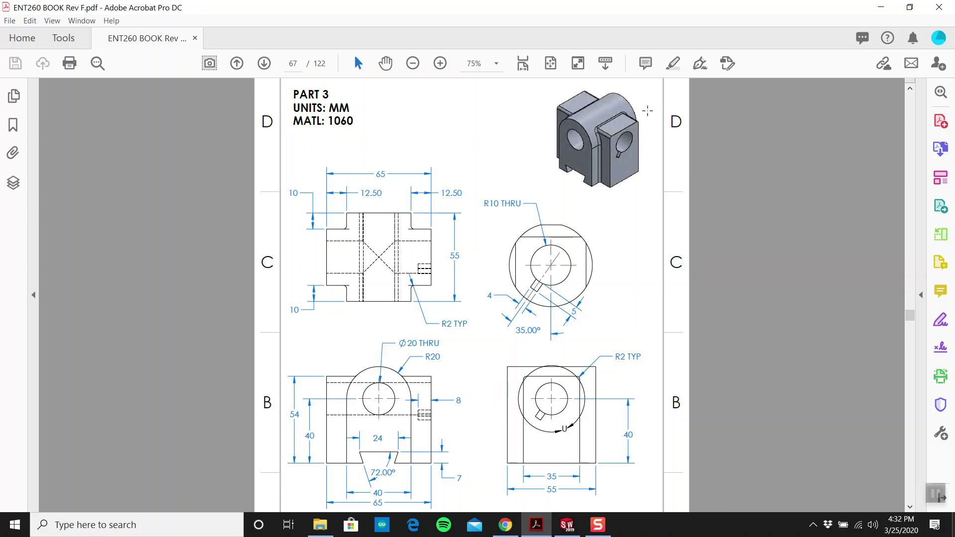
click(566, 524)
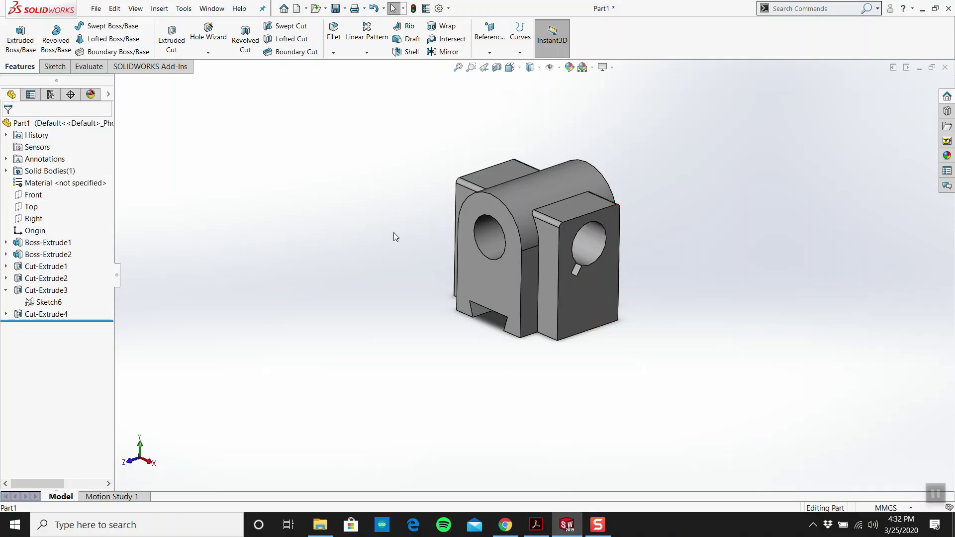
Step: Fillet the two edges where the raised block meets the arch with radius 2 mm
click(333, 31)
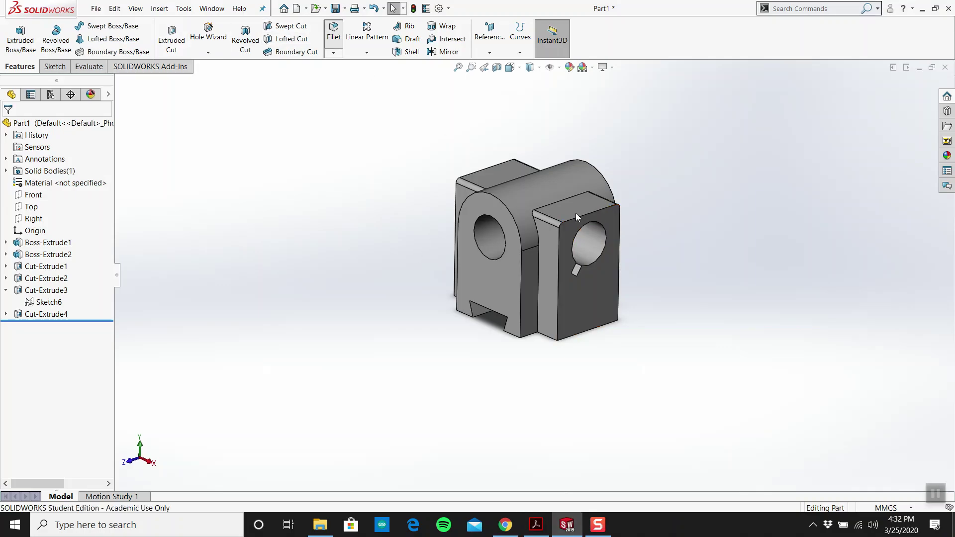
scroll(613, 223, down, 3)
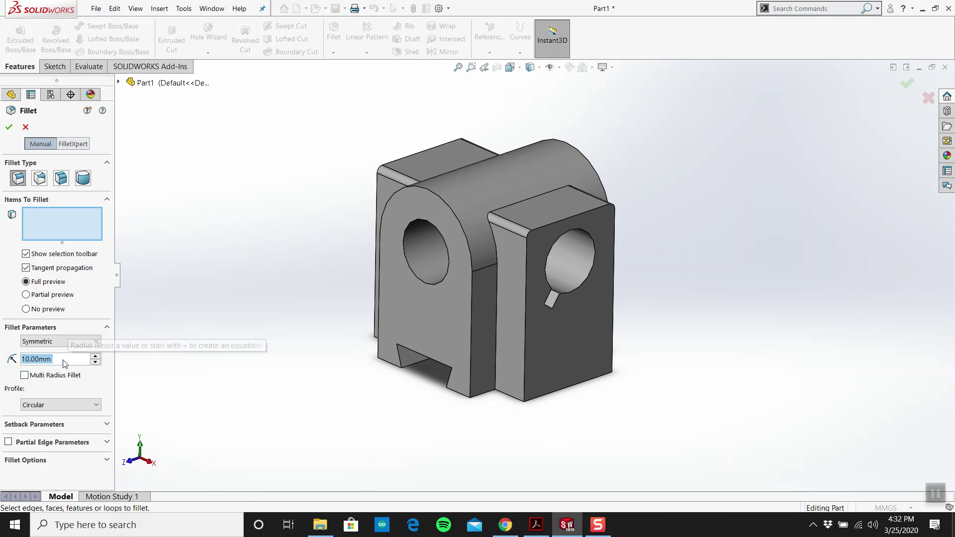
text(2)
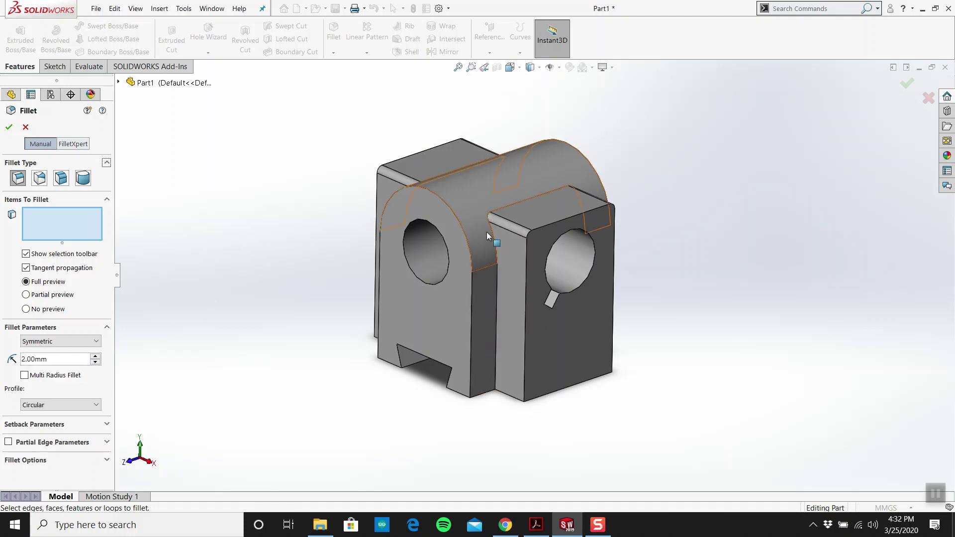
click(497, 295)
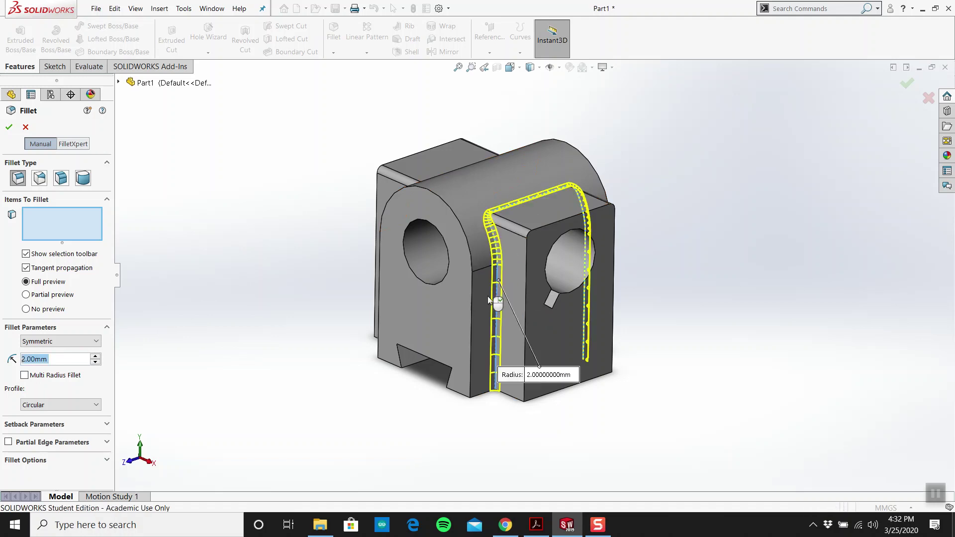
middle_drag(373, 299, 497, 258)
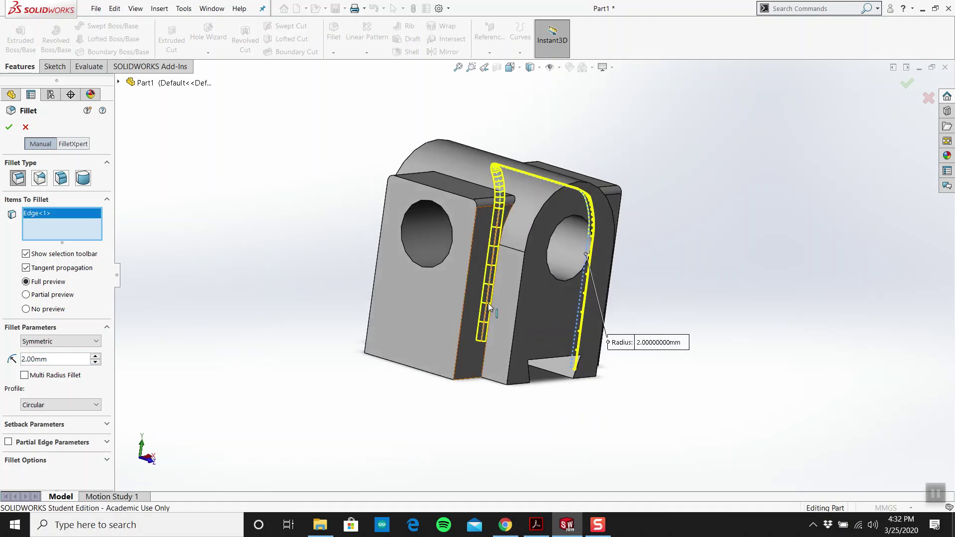
click(509, 215)
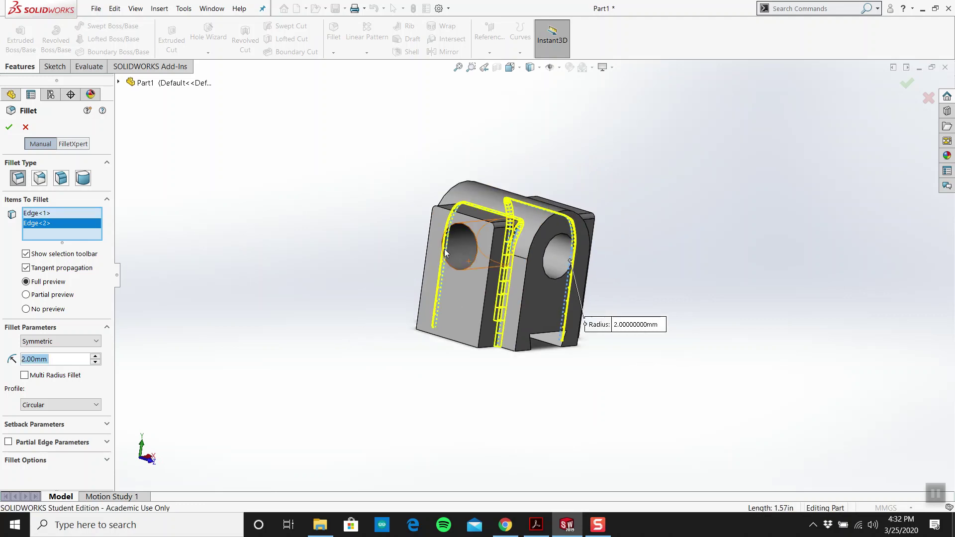
middle_drag(362, 315, 345, 252)
click(8, 129)
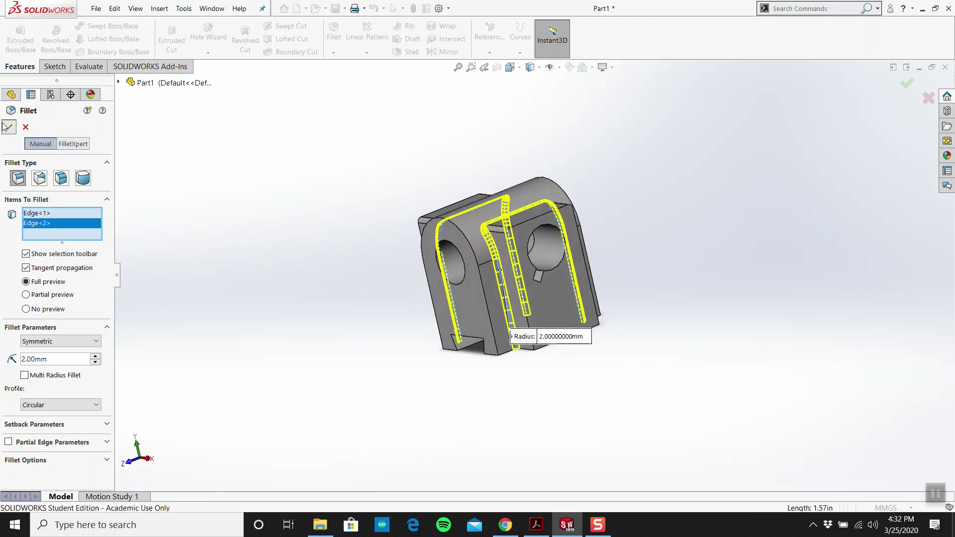
Step: Zoom over the new fillets and compare the part with the PDF drawing
scroll(509, 267, down, 10)
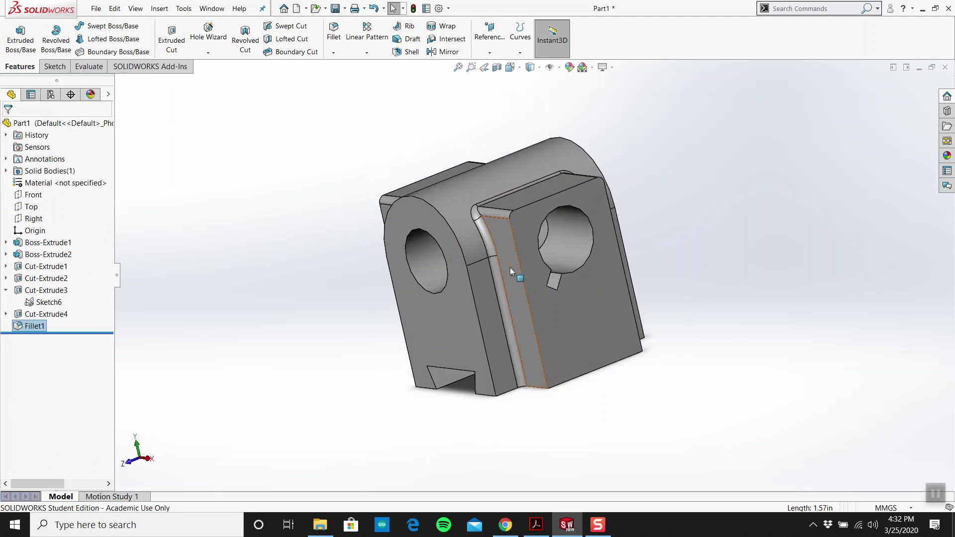
scroll(456, 204, up, 5)
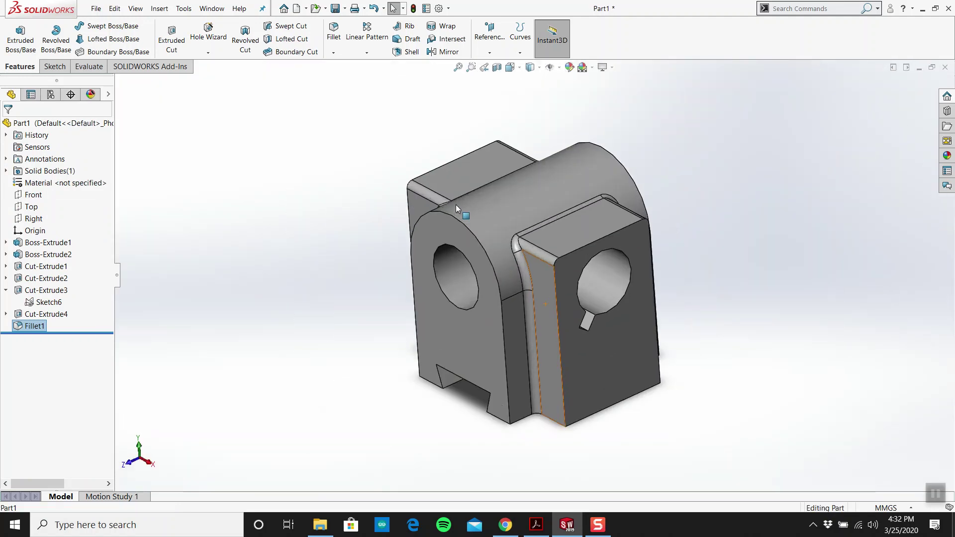
scroll(455, 205, down, 8)
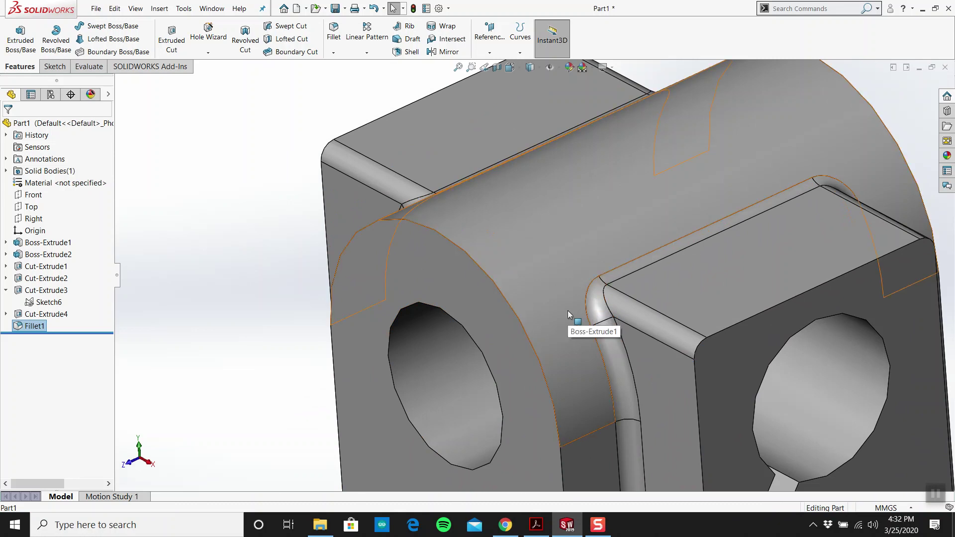
click(536, 525)
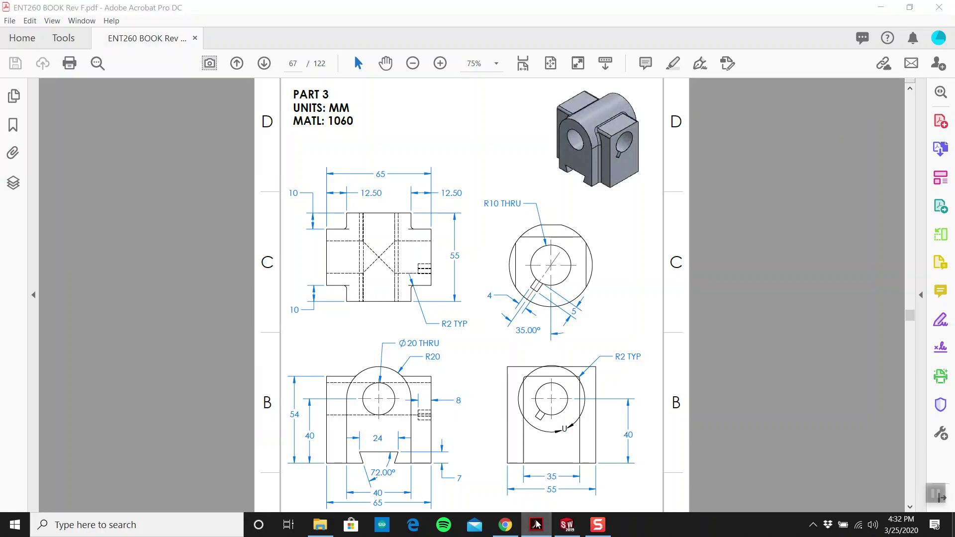
click(536, 524)
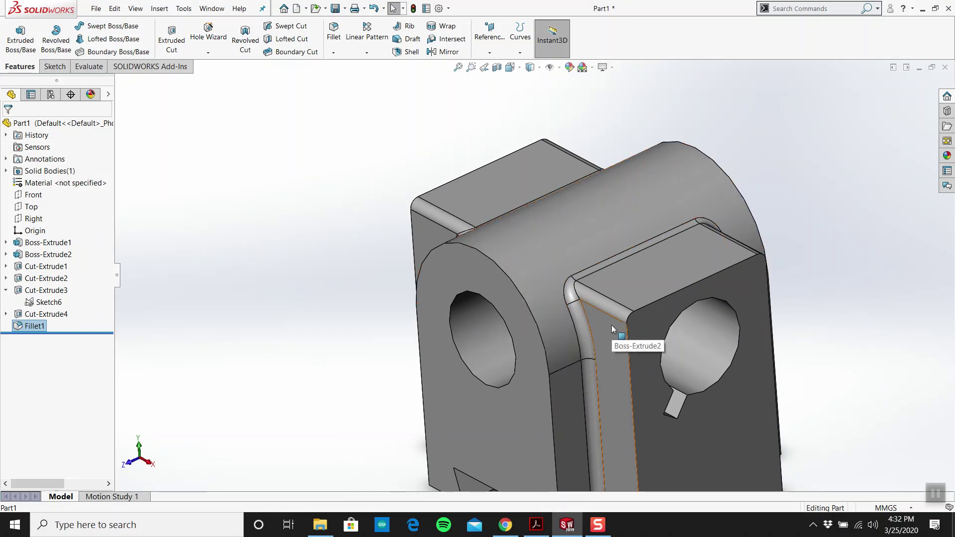
scroll(577, 337, up, 5)
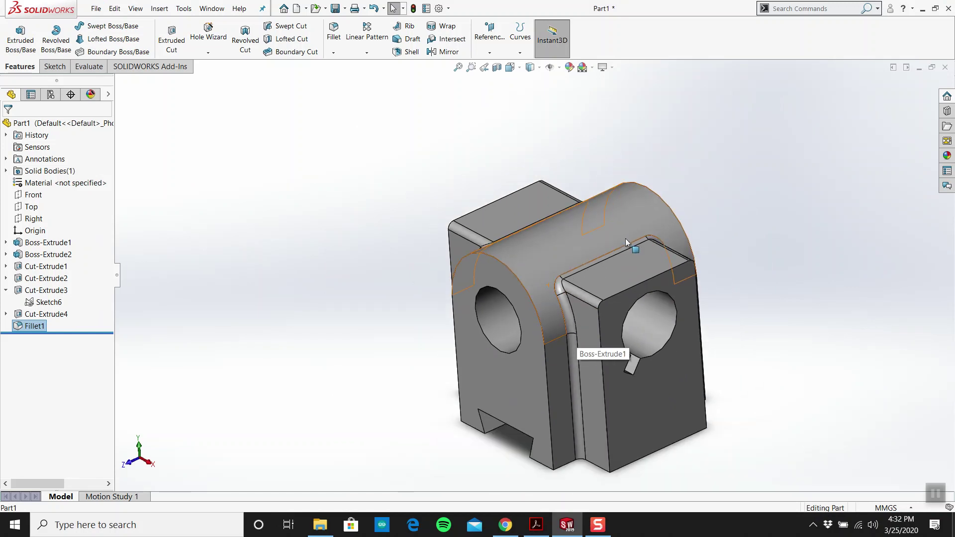
scroll(557, 324, down, 3)
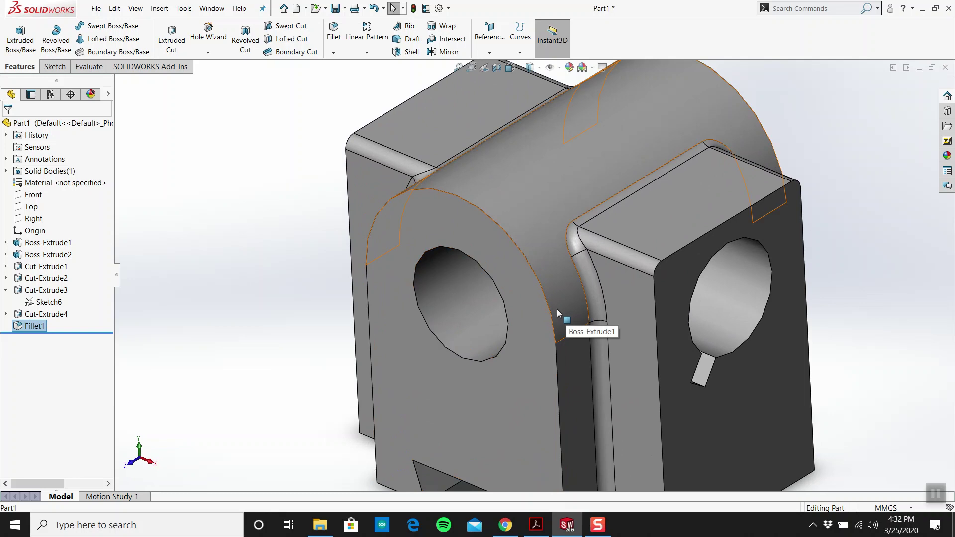
scroll(560, 306, up, 3)
scroll(569, 286, down, 3)
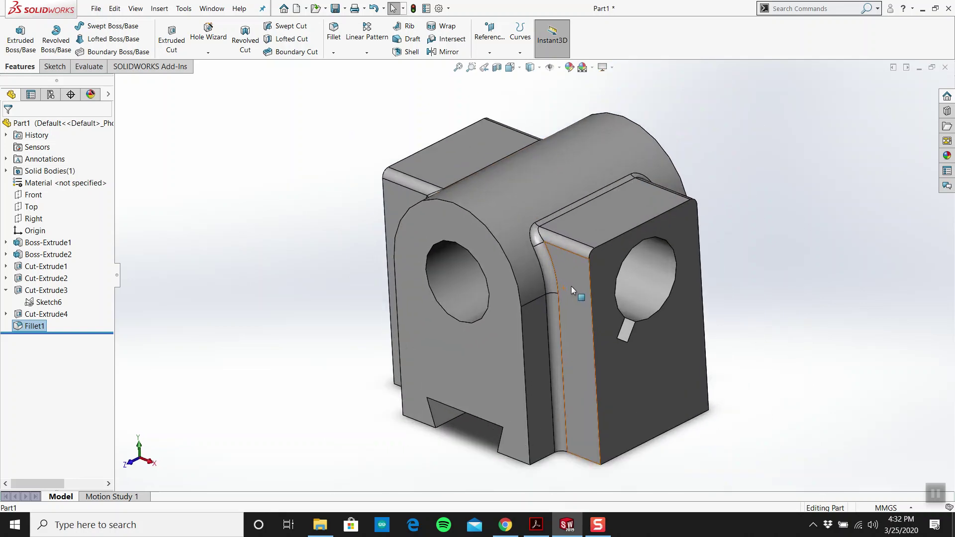
Step: Assign 1060 Alloy as the part material and bring up the Evaluate tools
right_click(62, 185)
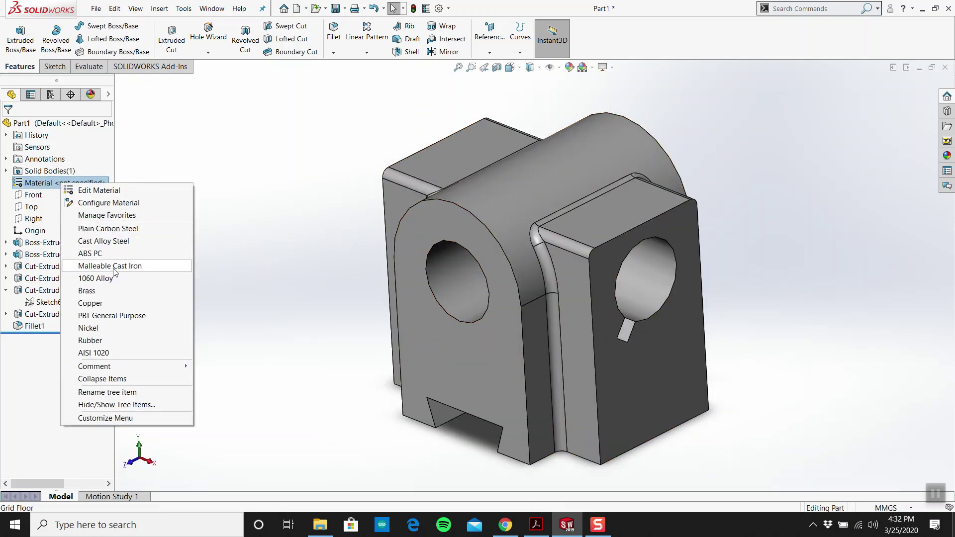
click(141, 277)
middle_drag(172, 269, 417, 249)
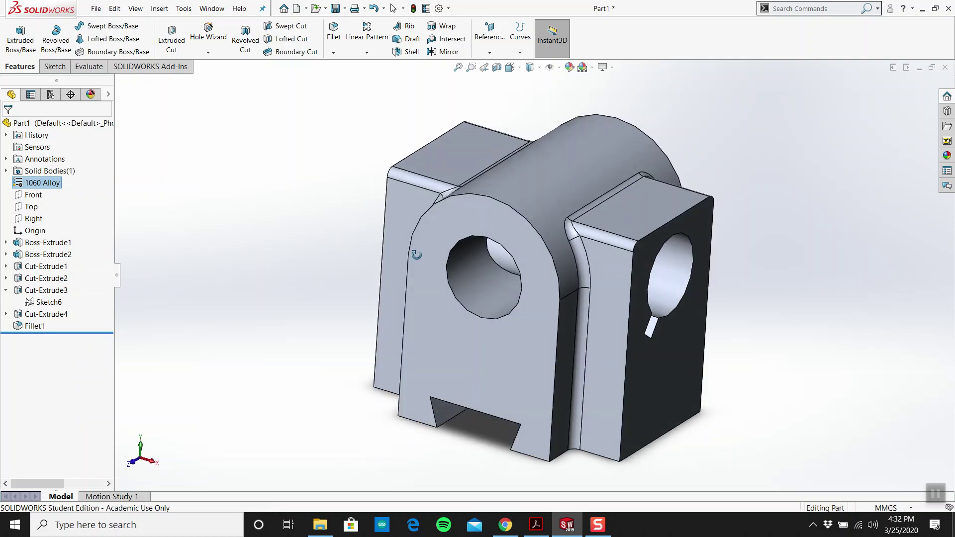
click(90, 66)
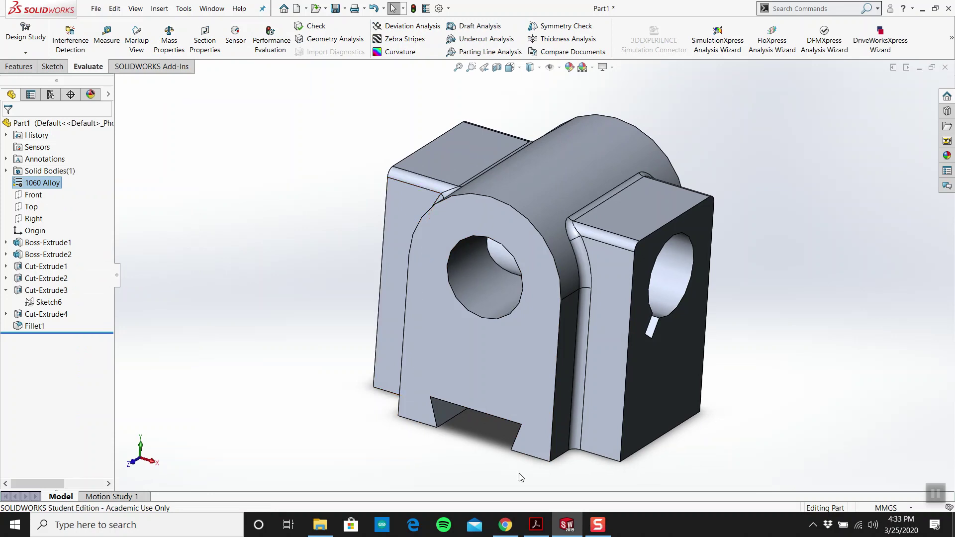
Step: In Acrobat, scroll from page 67 to page 68 showing the Part 4 drawing
click(535, 525)
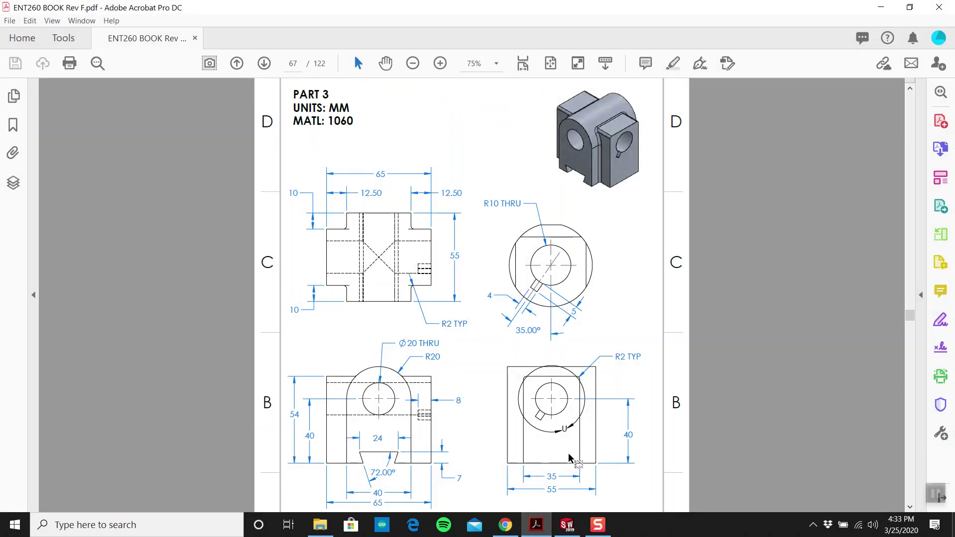
scroll(566, 428, down, 1)
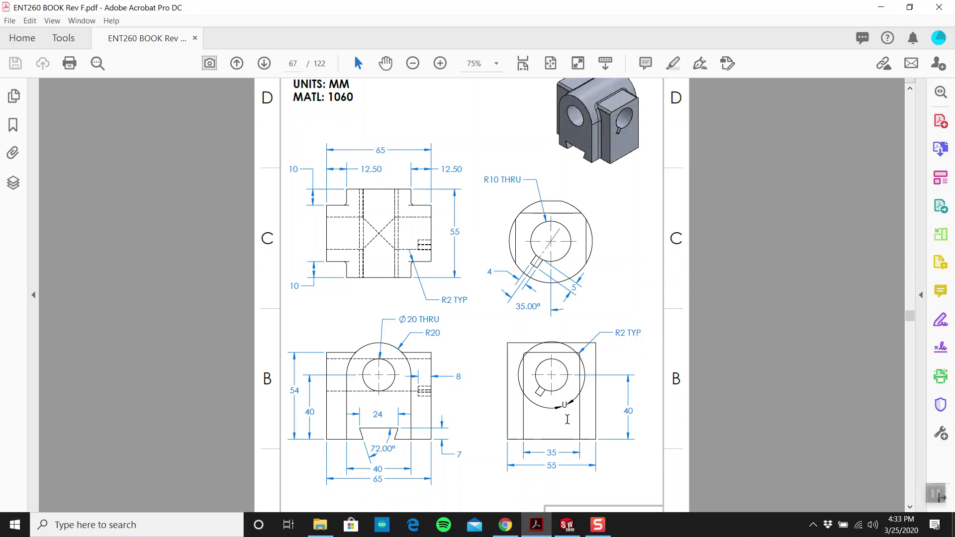
scroll(566, 423, up, 2)
scroll(566, 420, down, 2)
scroll(567, 420, down, 5)
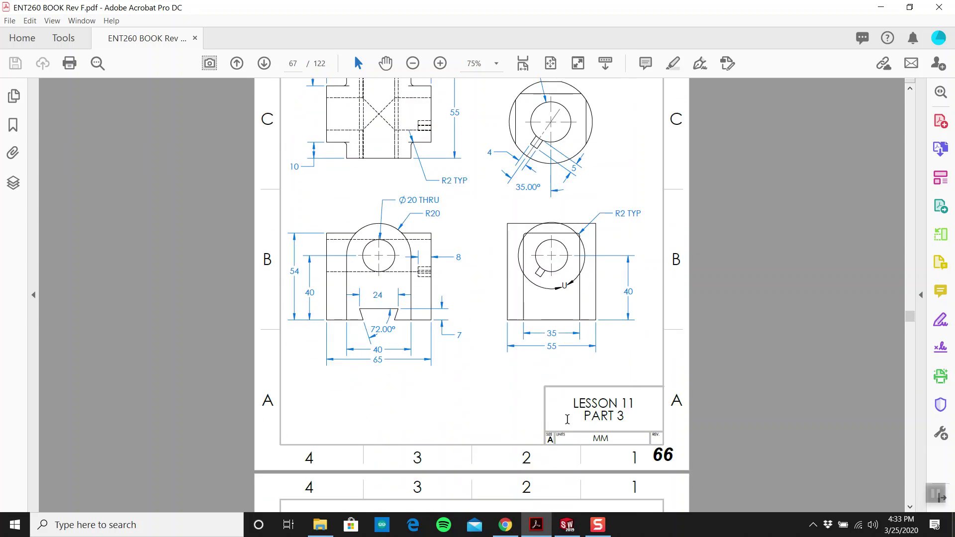
scroll(562, 408, up, 4)
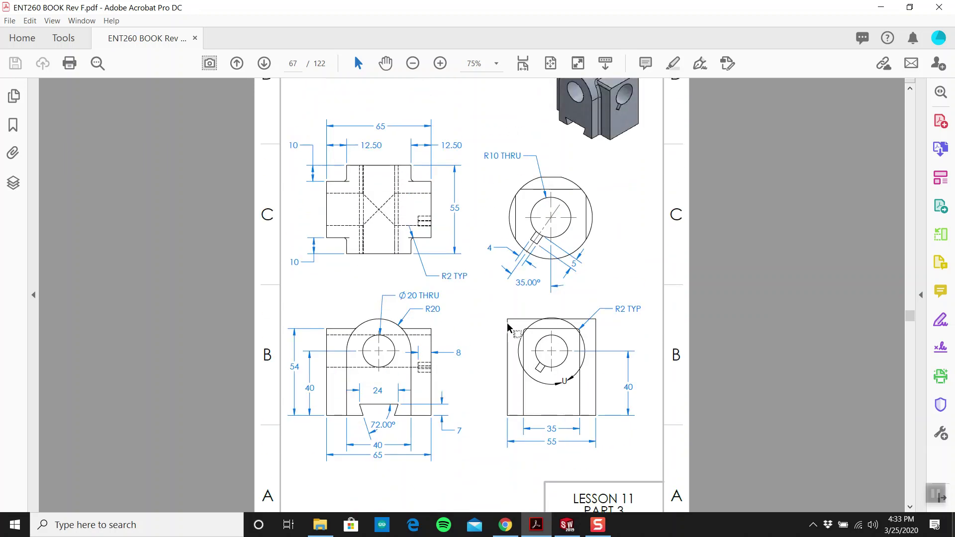
scroll(509, 327, down, 20)
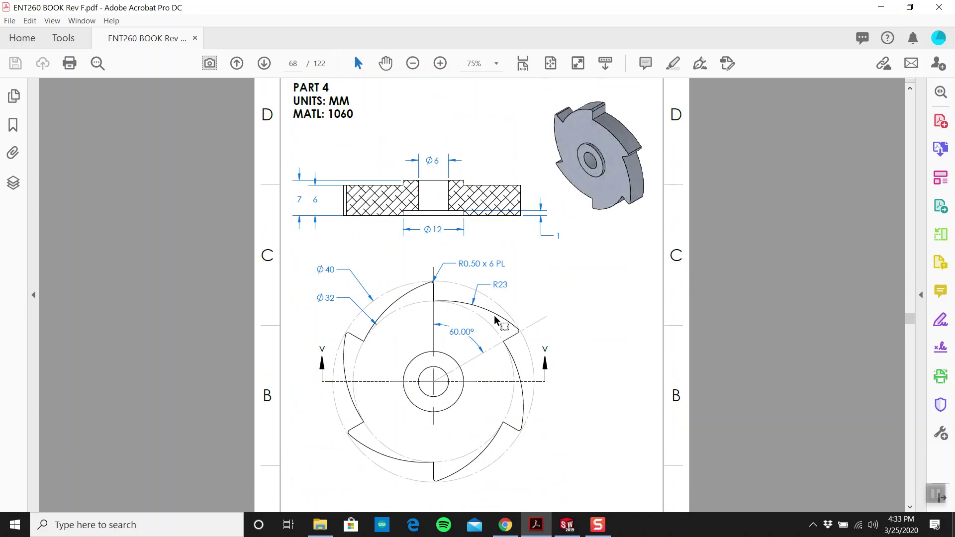
scroll(522, 347, down, 10)
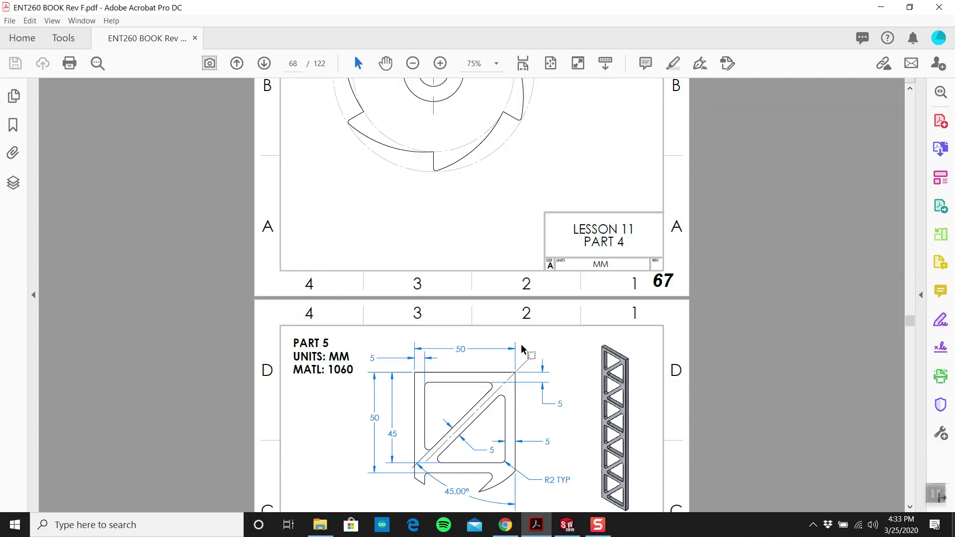
scroll(522, 347, up, 10)
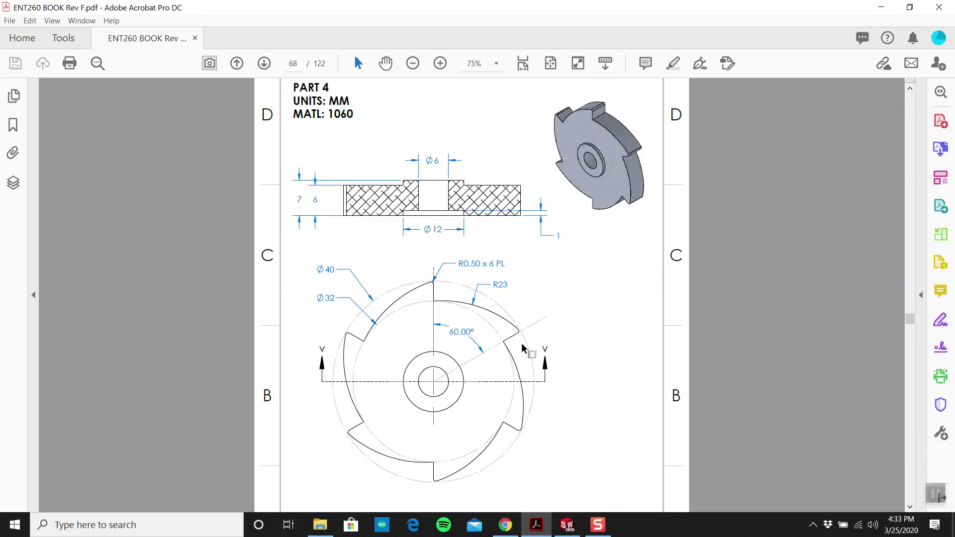
scroll(522, 347, down, 1)
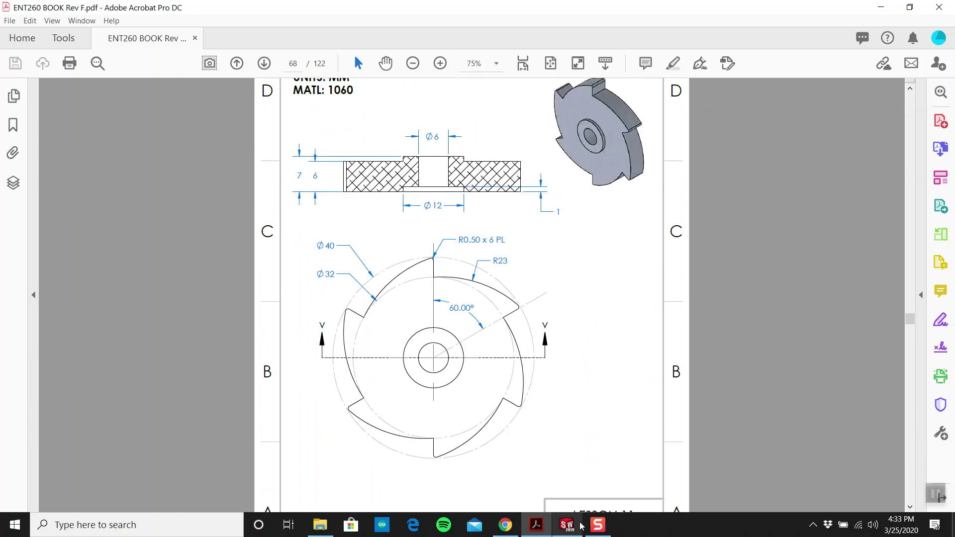